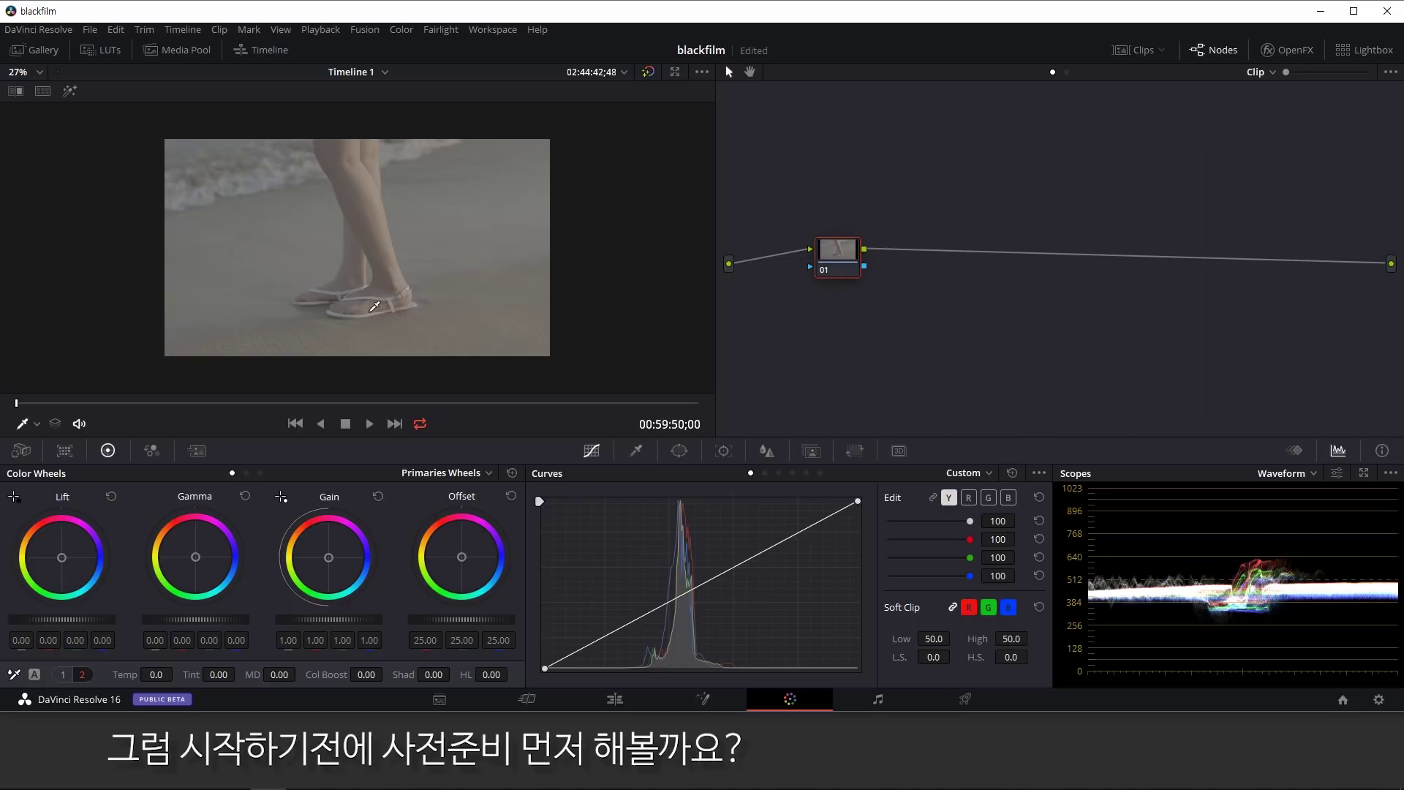
# Check which histogram type the custom curves graph uses.
pyautogui.click(1036, 472)
pyautogui.moveTo(1101, 607)
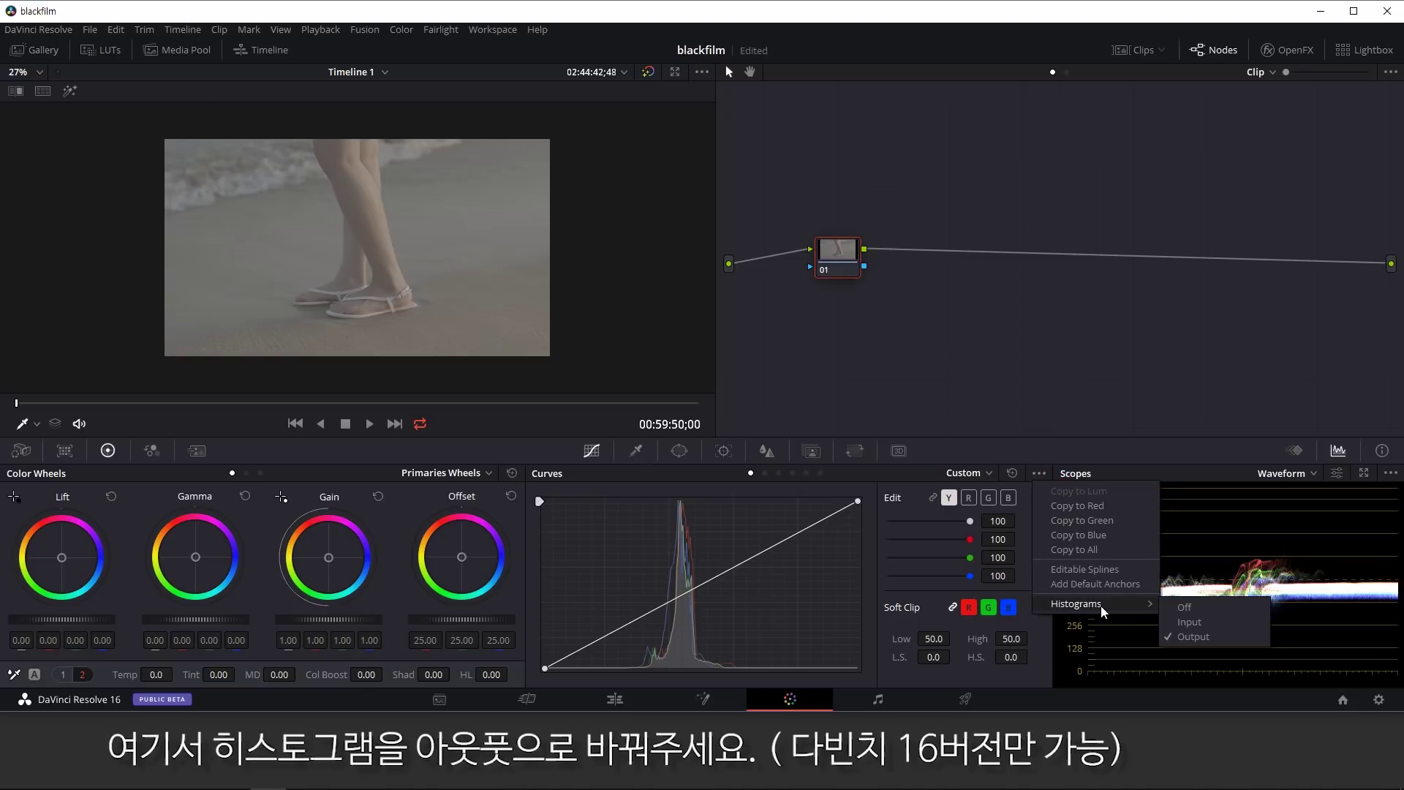
pyautogui.click(1331, 735)
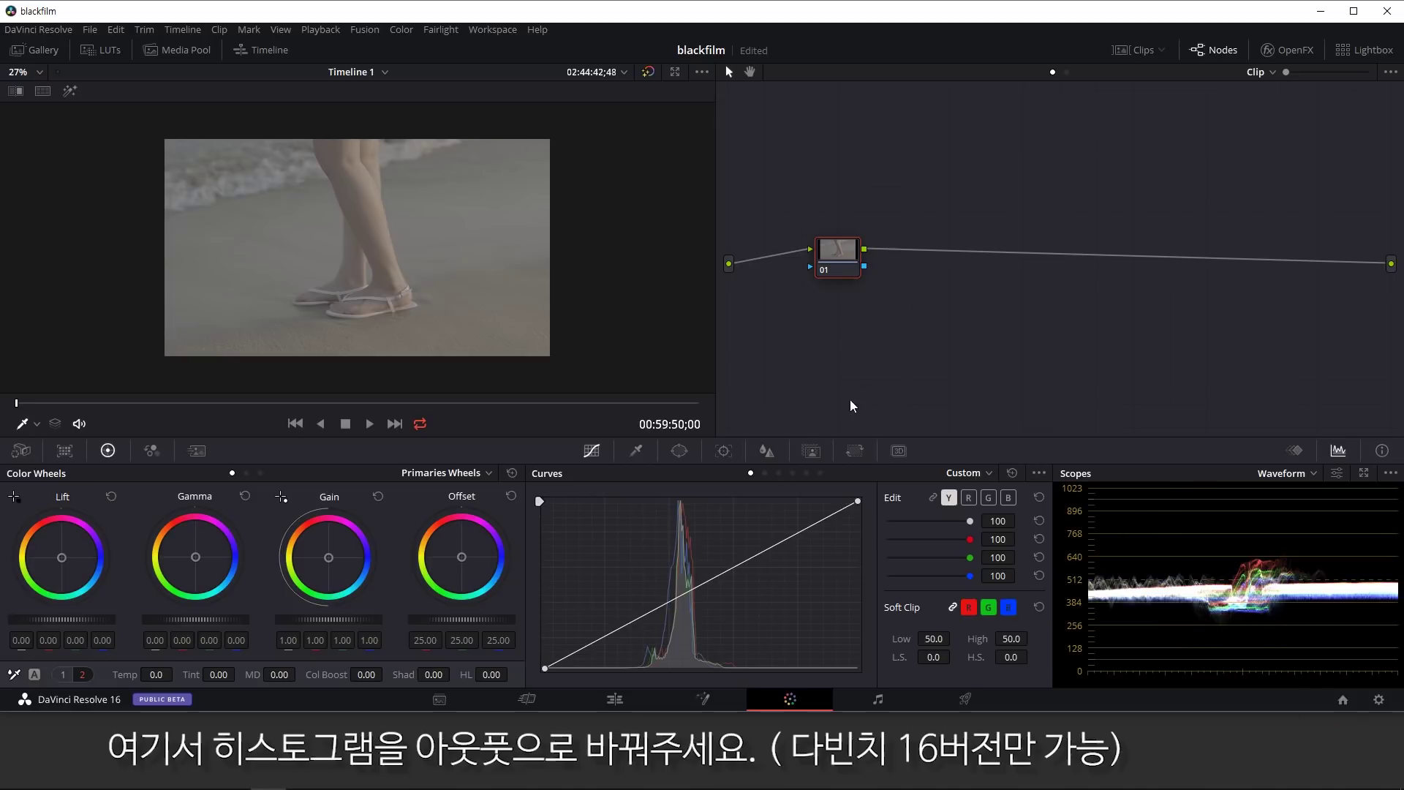
# Apply 2.39 output blanking to the timeline.
pyautogui.click(182, 31)
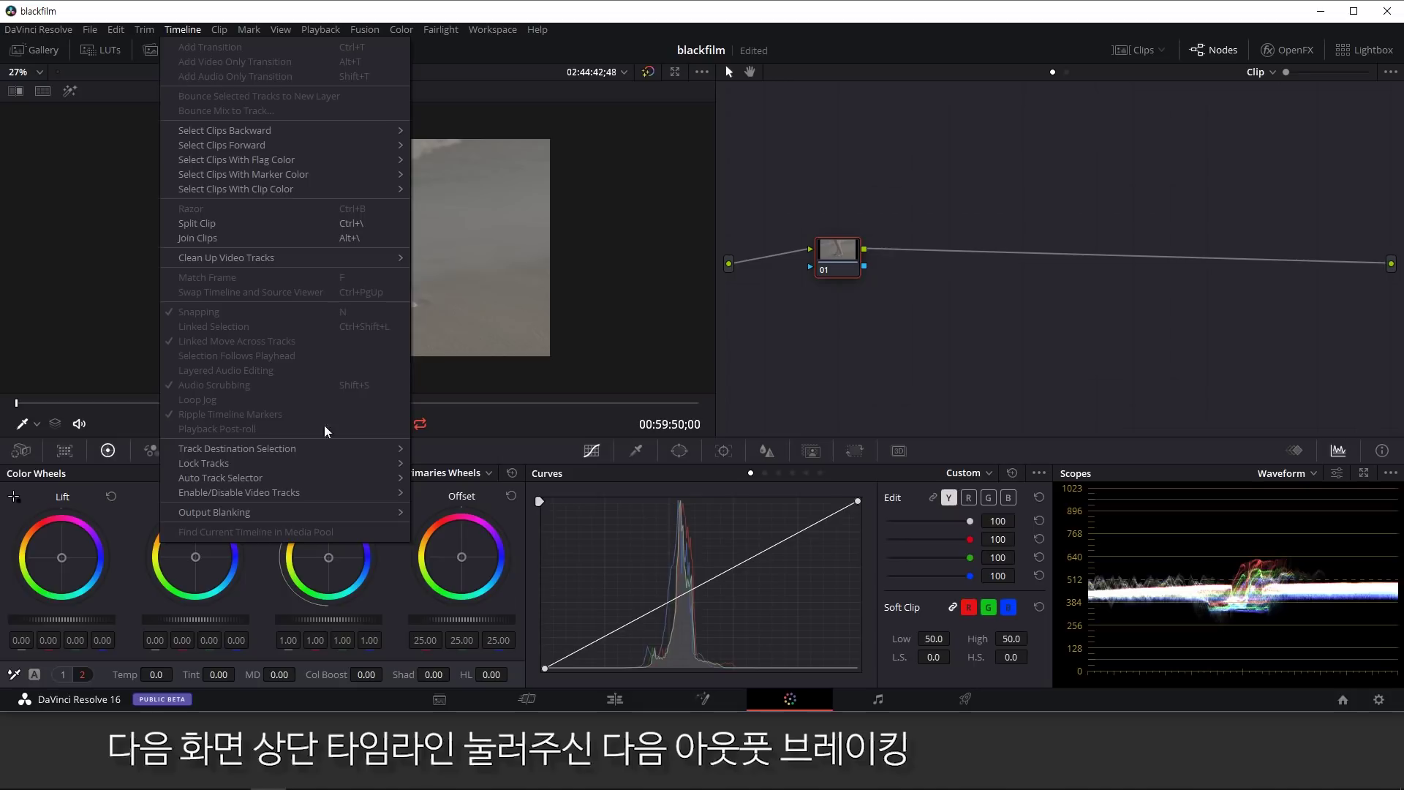
pyautogui.moveTo(267, 513)
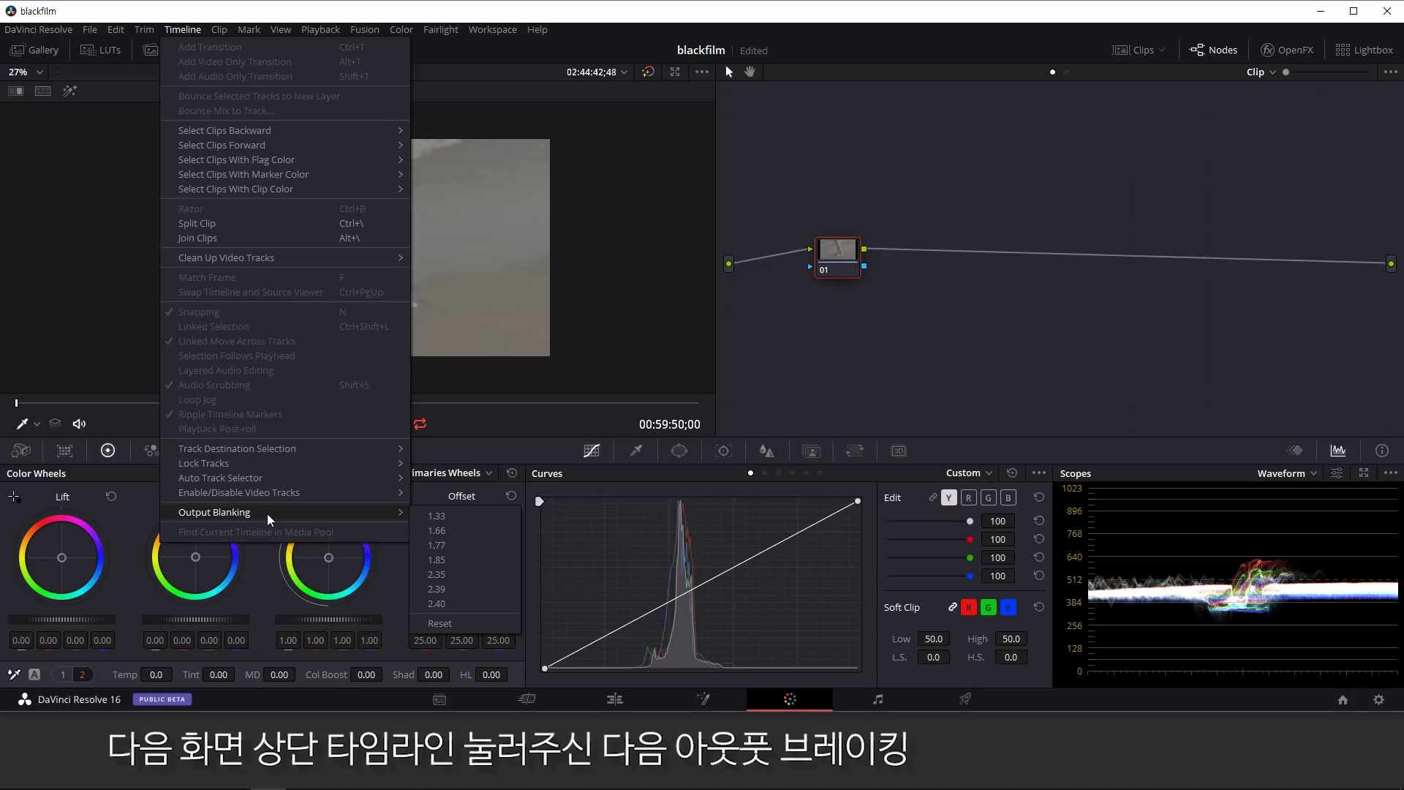
pyautogui.click(456, 589)
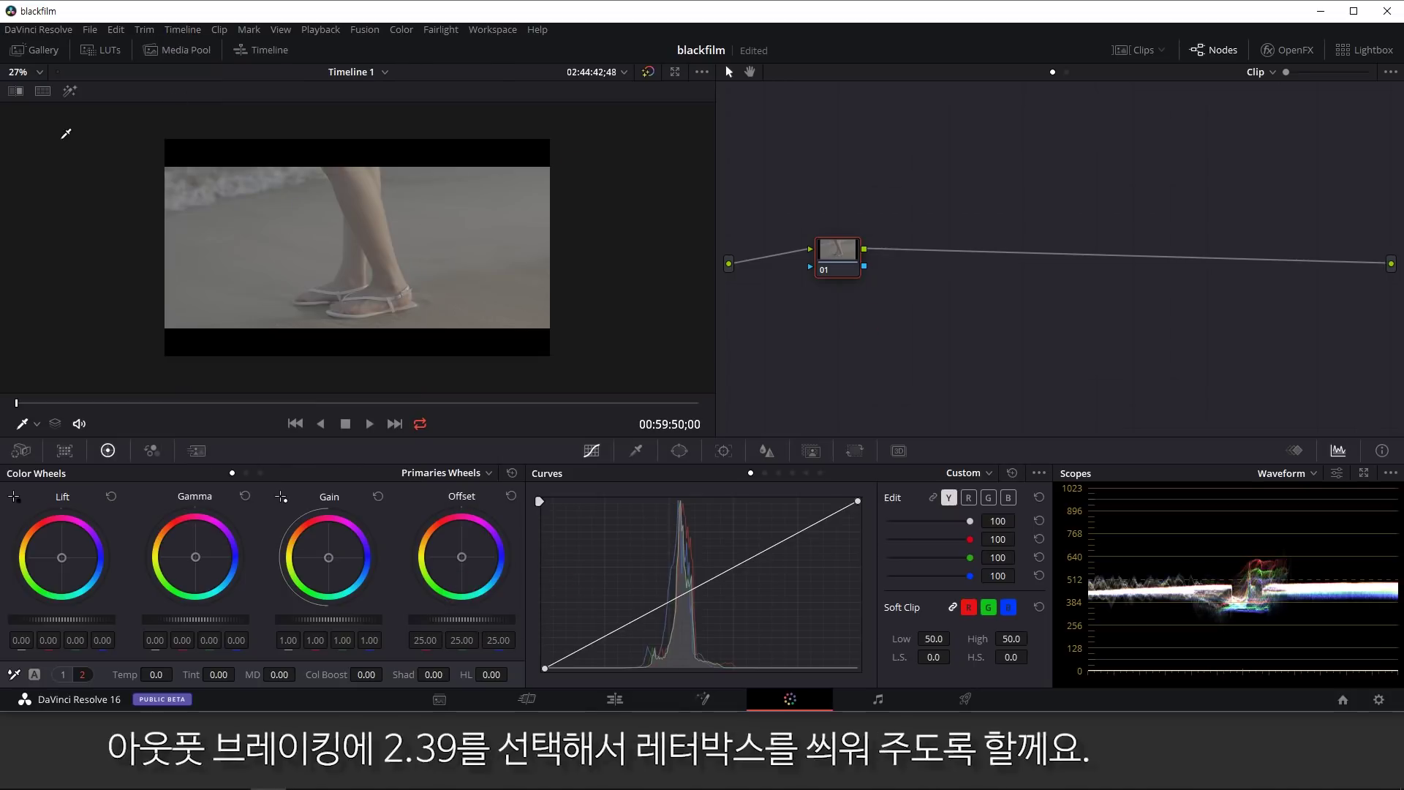
# Move to a later frame near 00:59:55:45 and set the clip's input sizing tilt to 39.500.
pyautogui.click(855, 450)
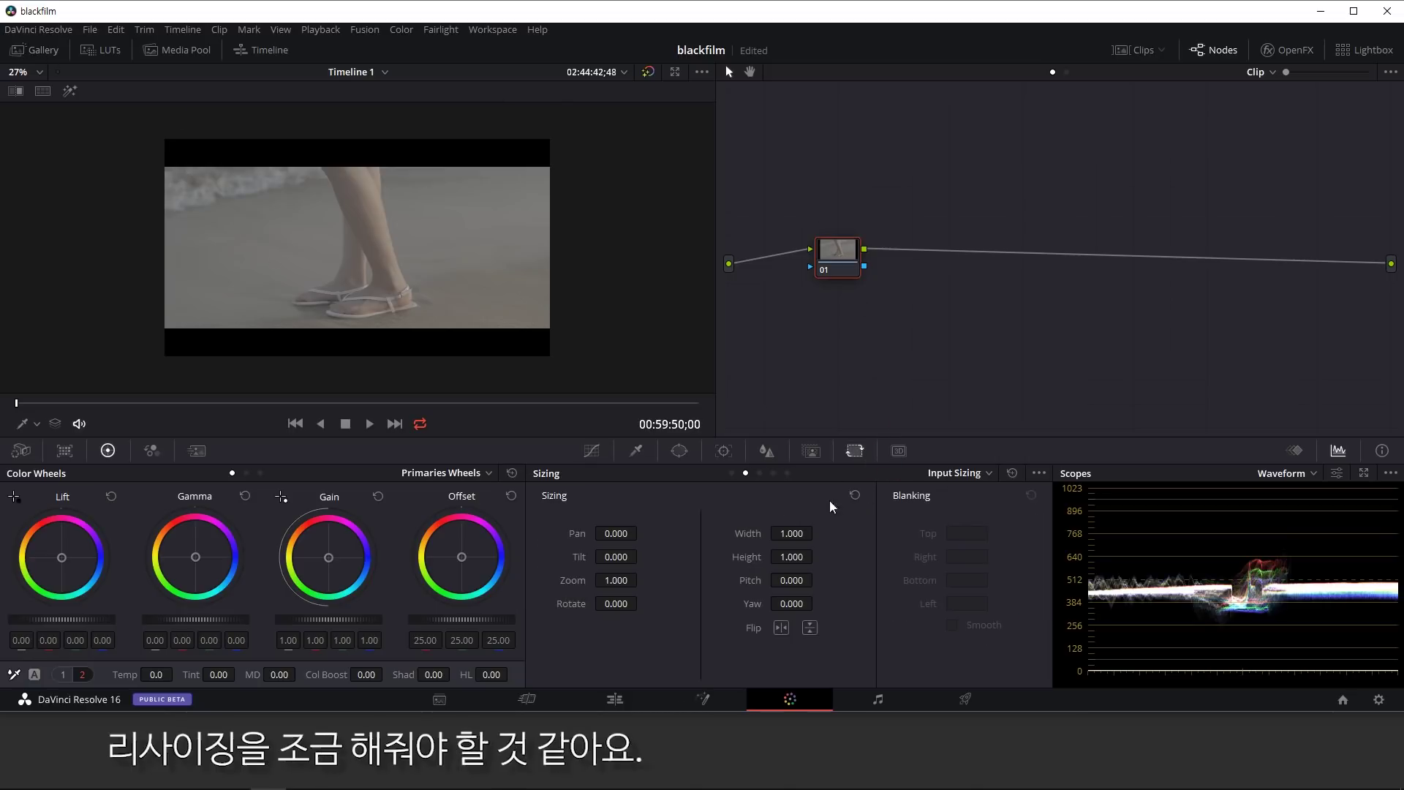
pyautogui.click(492, 403)
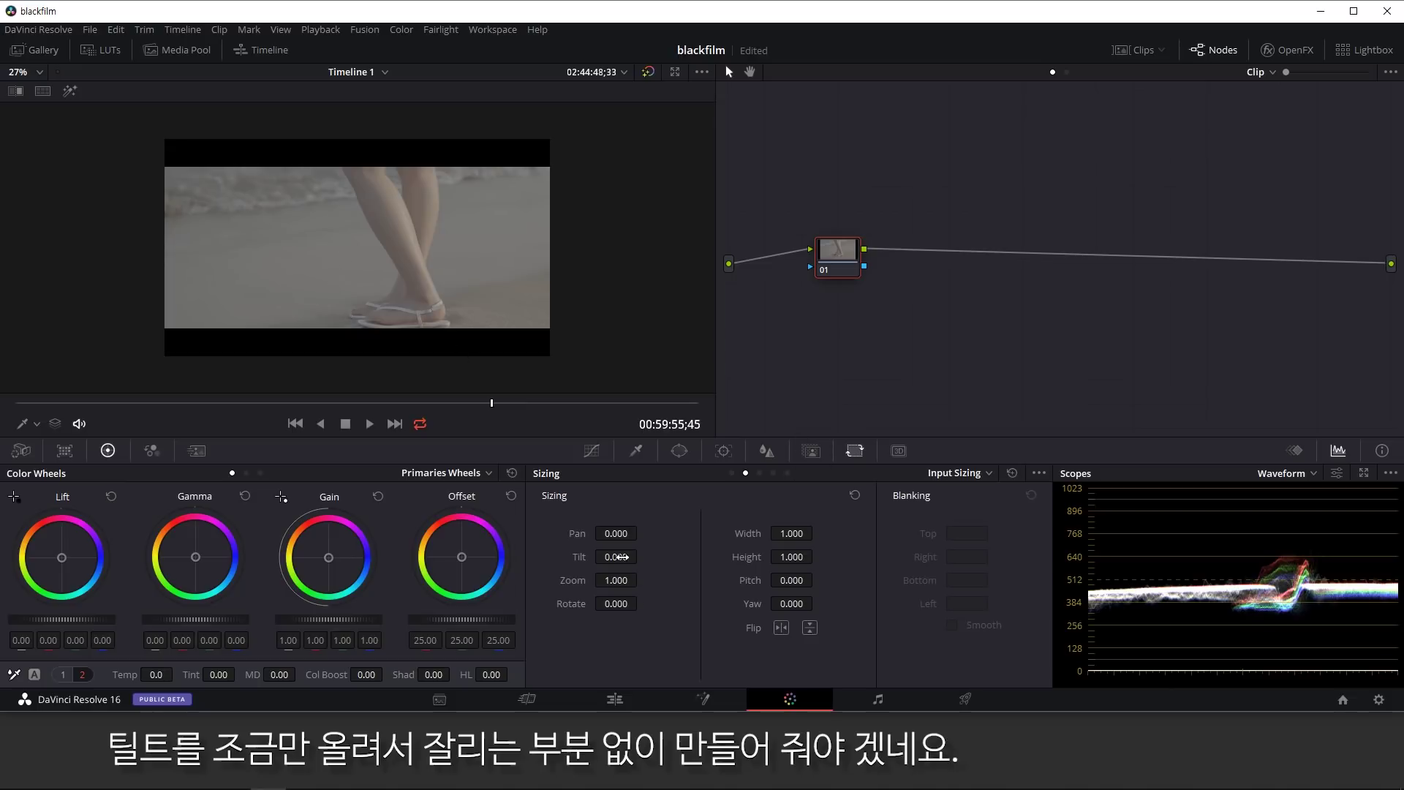
pyautogui.moveTo(616, 556); pyautogui.dragTo(642, 555)
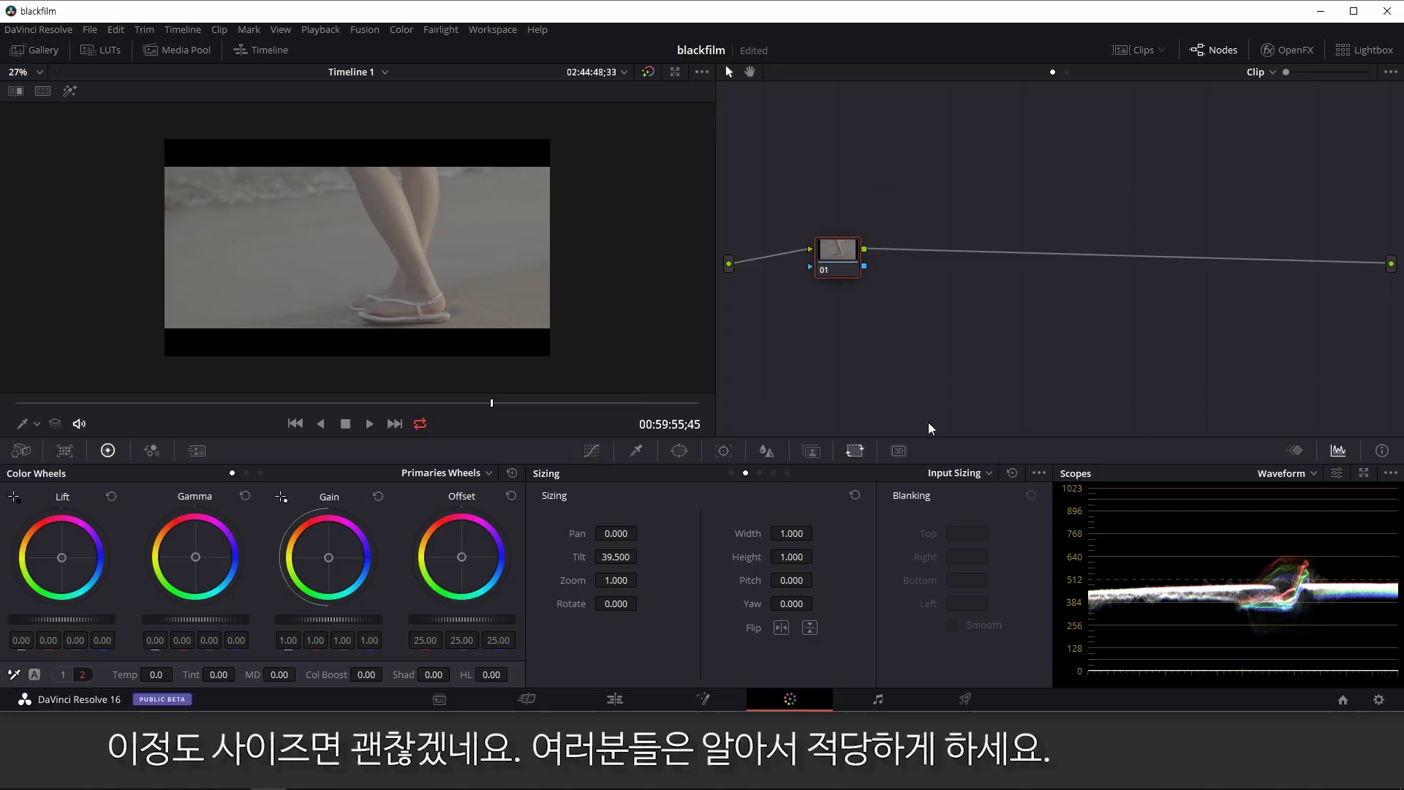
# Play the clip to review its camera shake and bring up the tracker's stabilizer settings.
pyautogui.click(723, 451)
pyautogui.press('space')
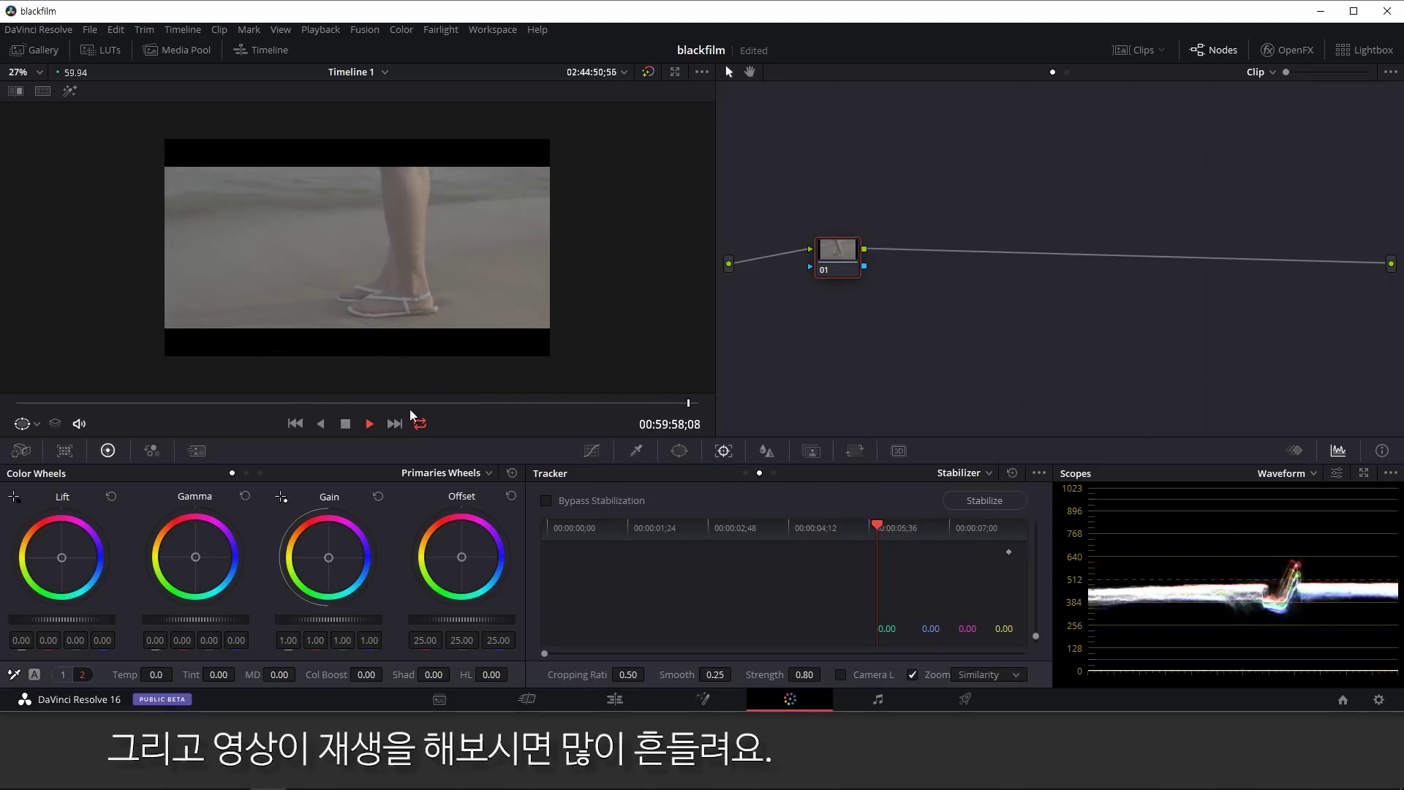
pyautogui.press('space')
pyautogui.click(781, 479)
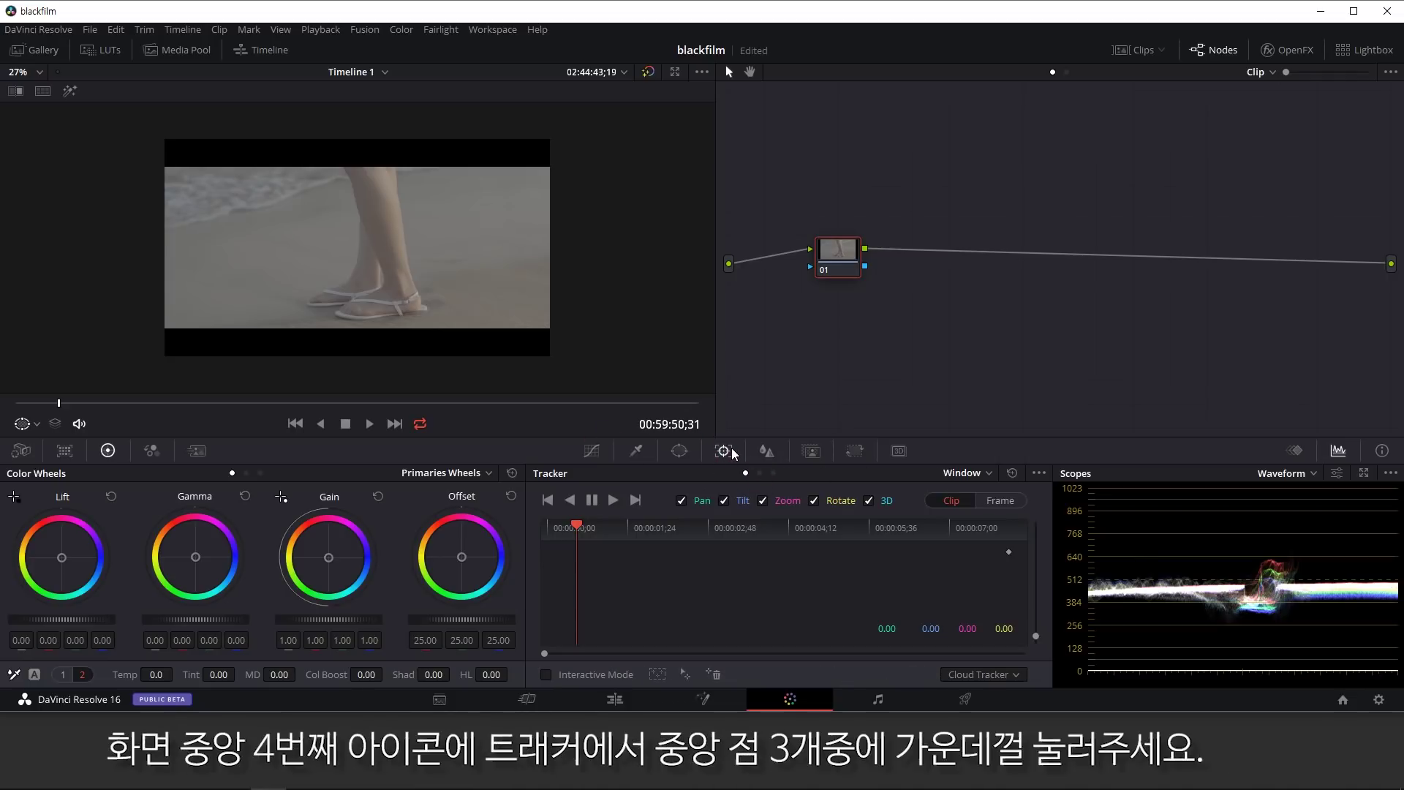
pyautogui.click(761, 471)
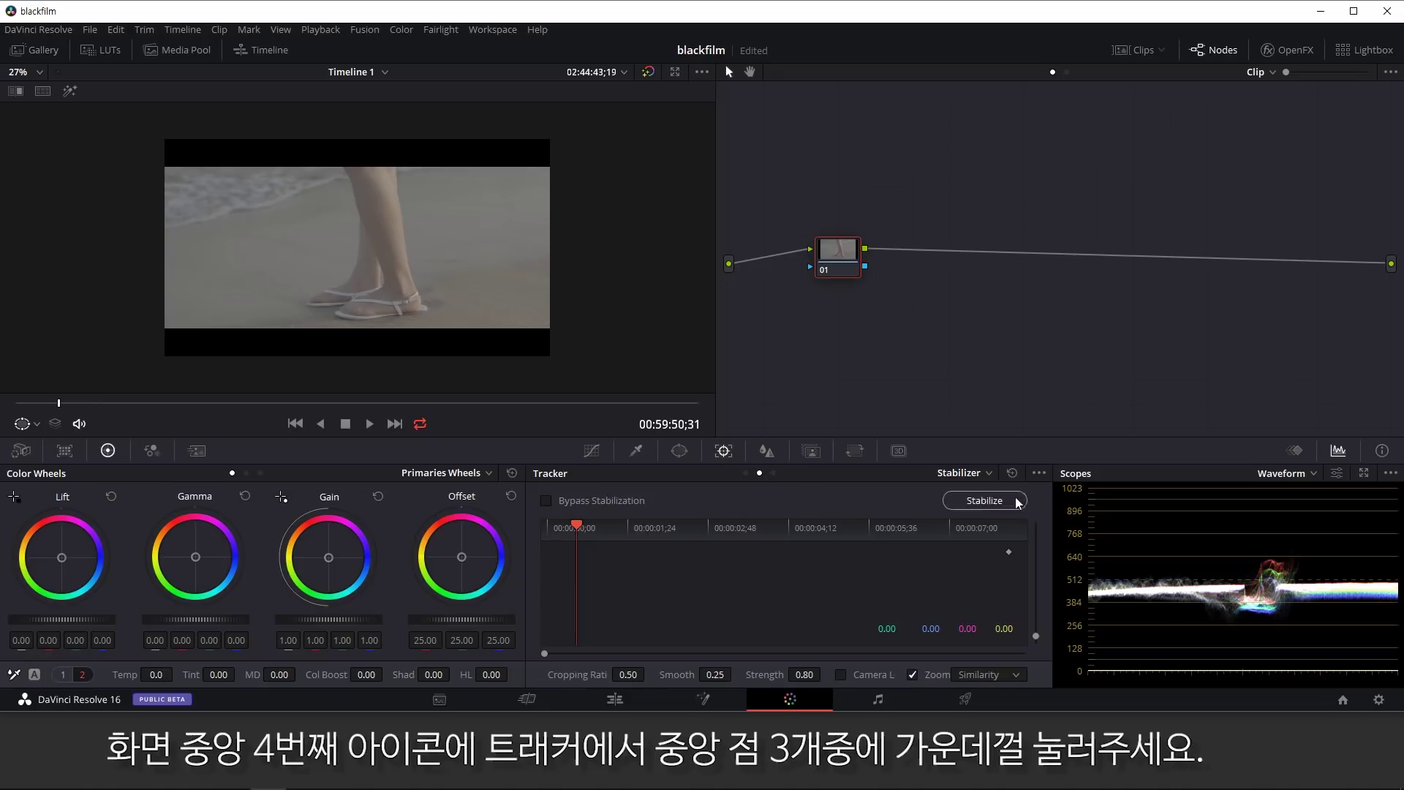
# Set the stabilizer to Perspective mode with a strength of 1.
pyautogui.click(988, 674)
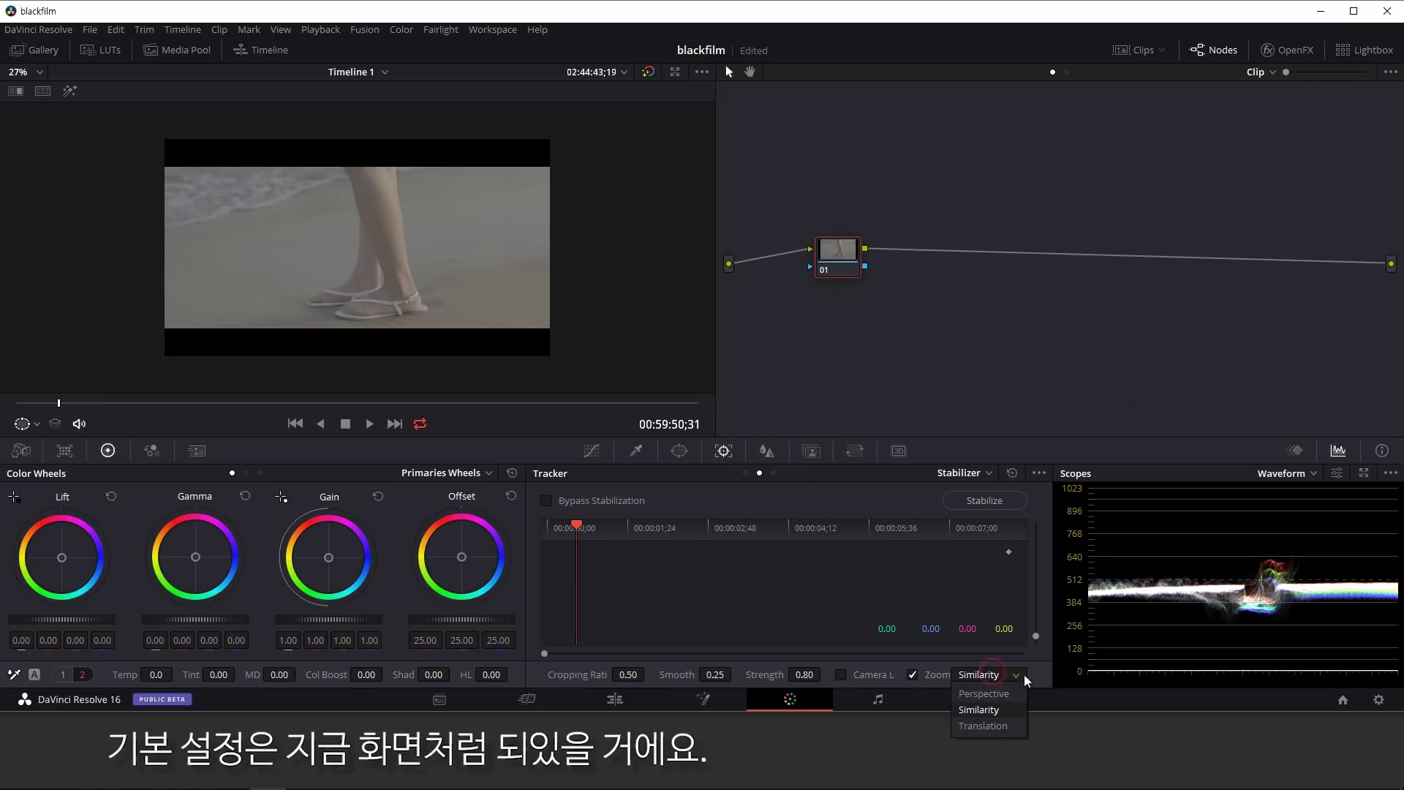
pyautogui.click(980, 696)
pyautogui.click(804, 674)
pyautogui.write('1')
pyautogui.press('Return')
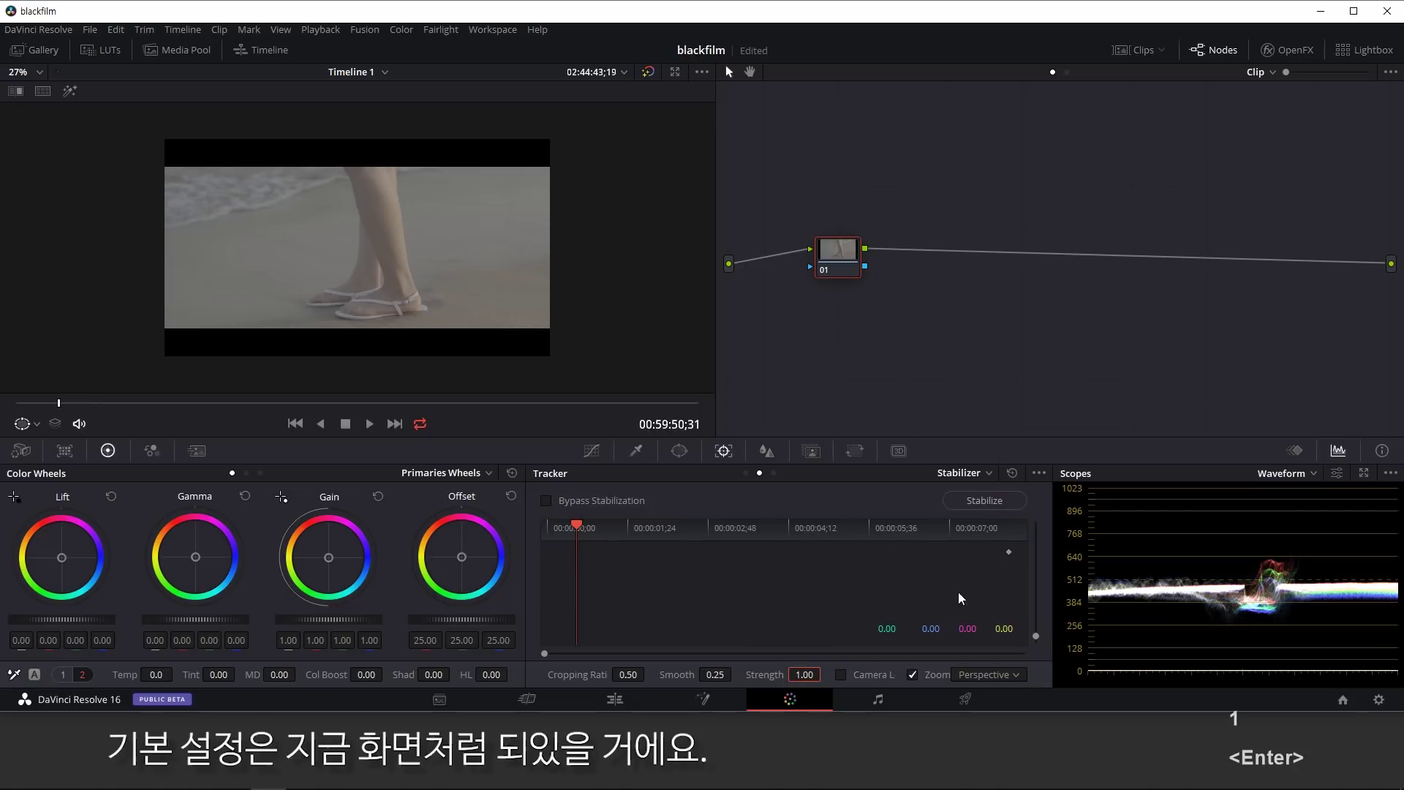
# Stabilize the clip in Similarity mode with cropping ratio 0.25 and strength 0.80, and play back the result.
pyautogui.click(1015, 674)
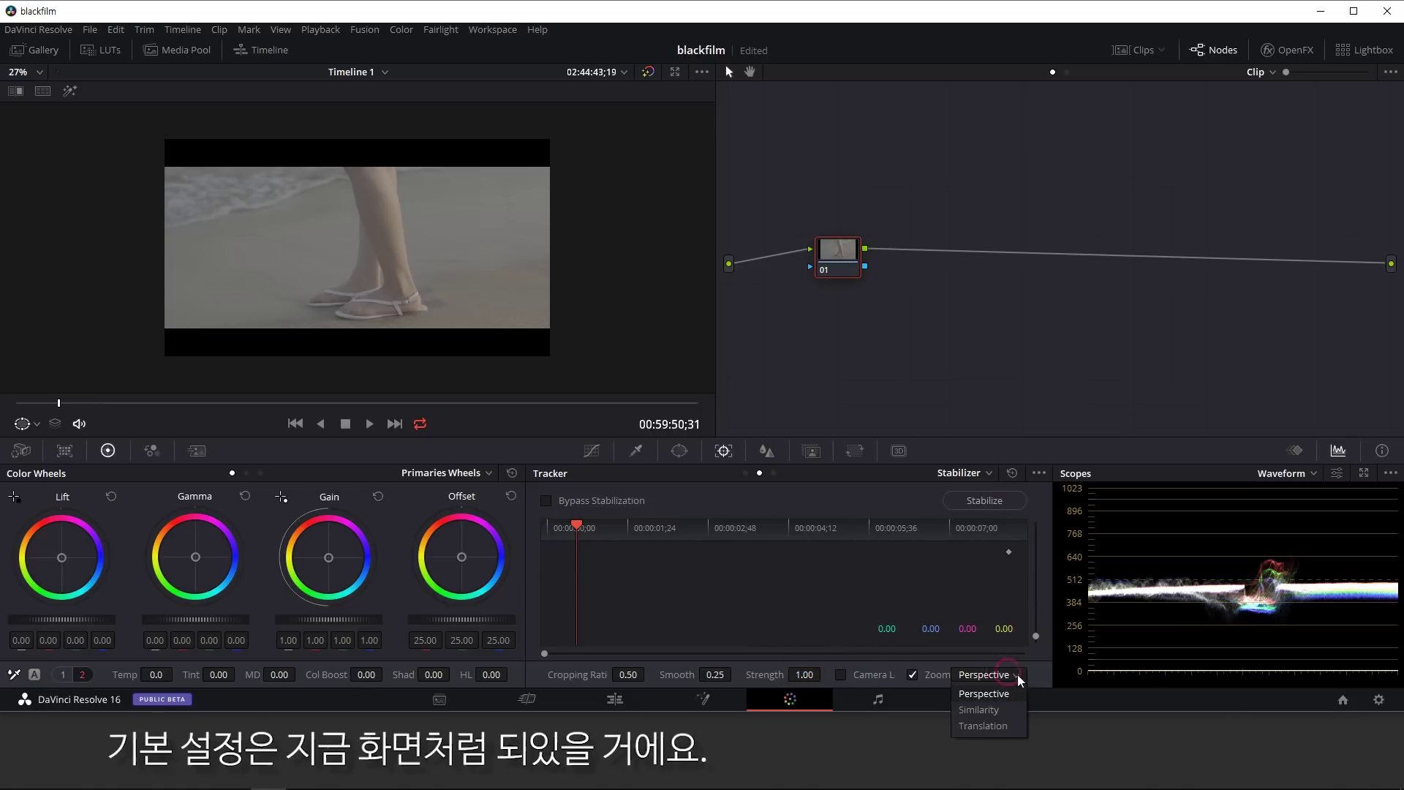
pyautogui.click(980, 713)
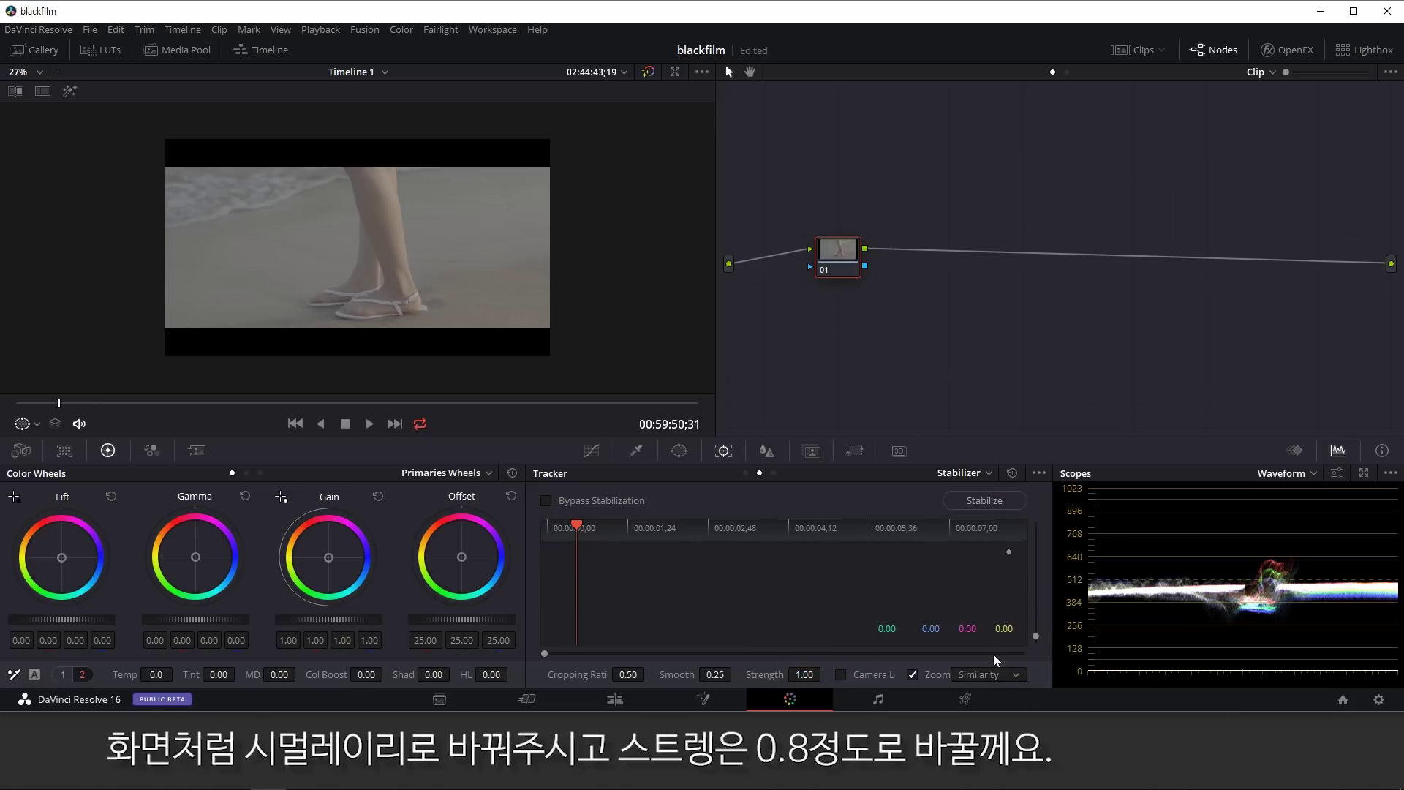
pyautogui.click(805, 675)
pyautogui.write('0.8')
pyautogui.press('Return')
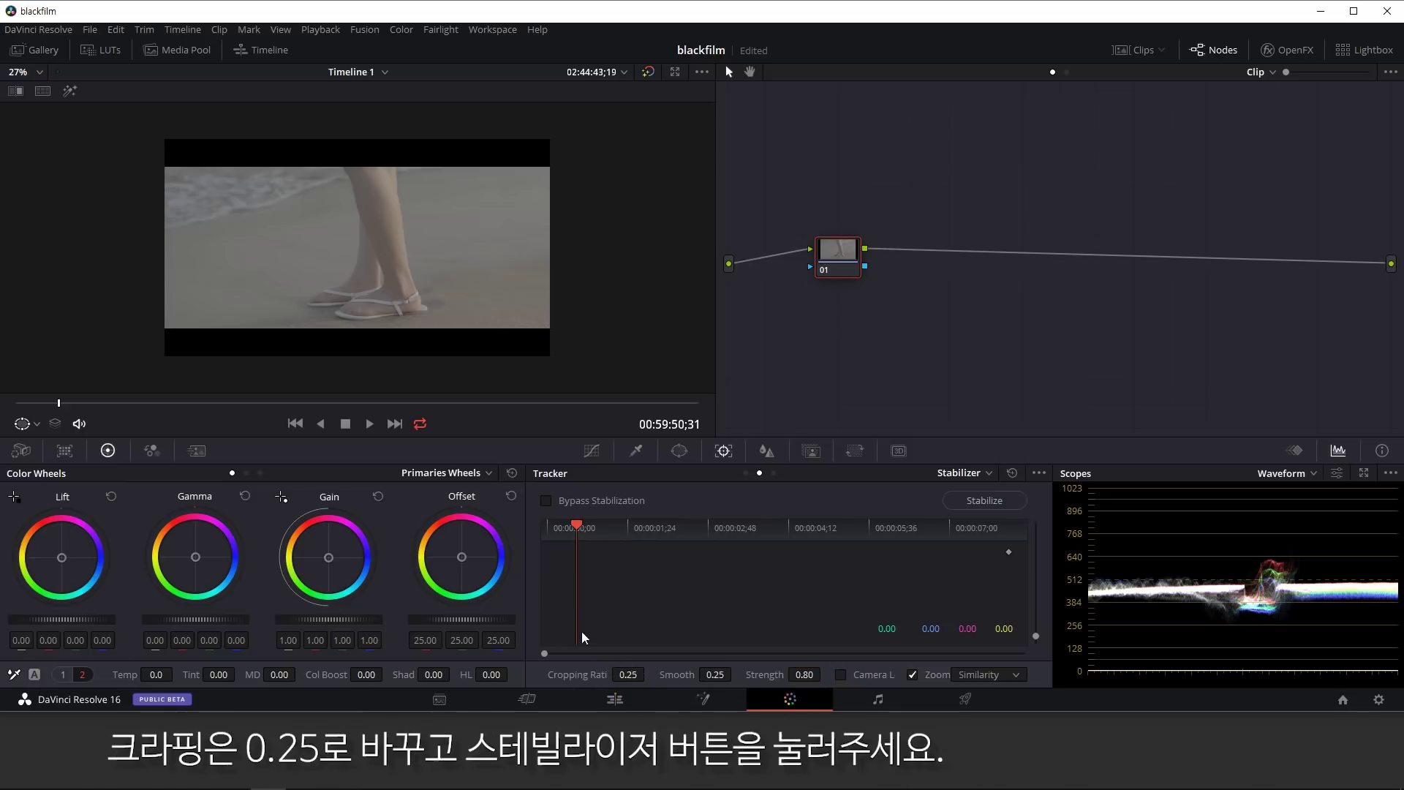
pyautogui.click(988, 499)
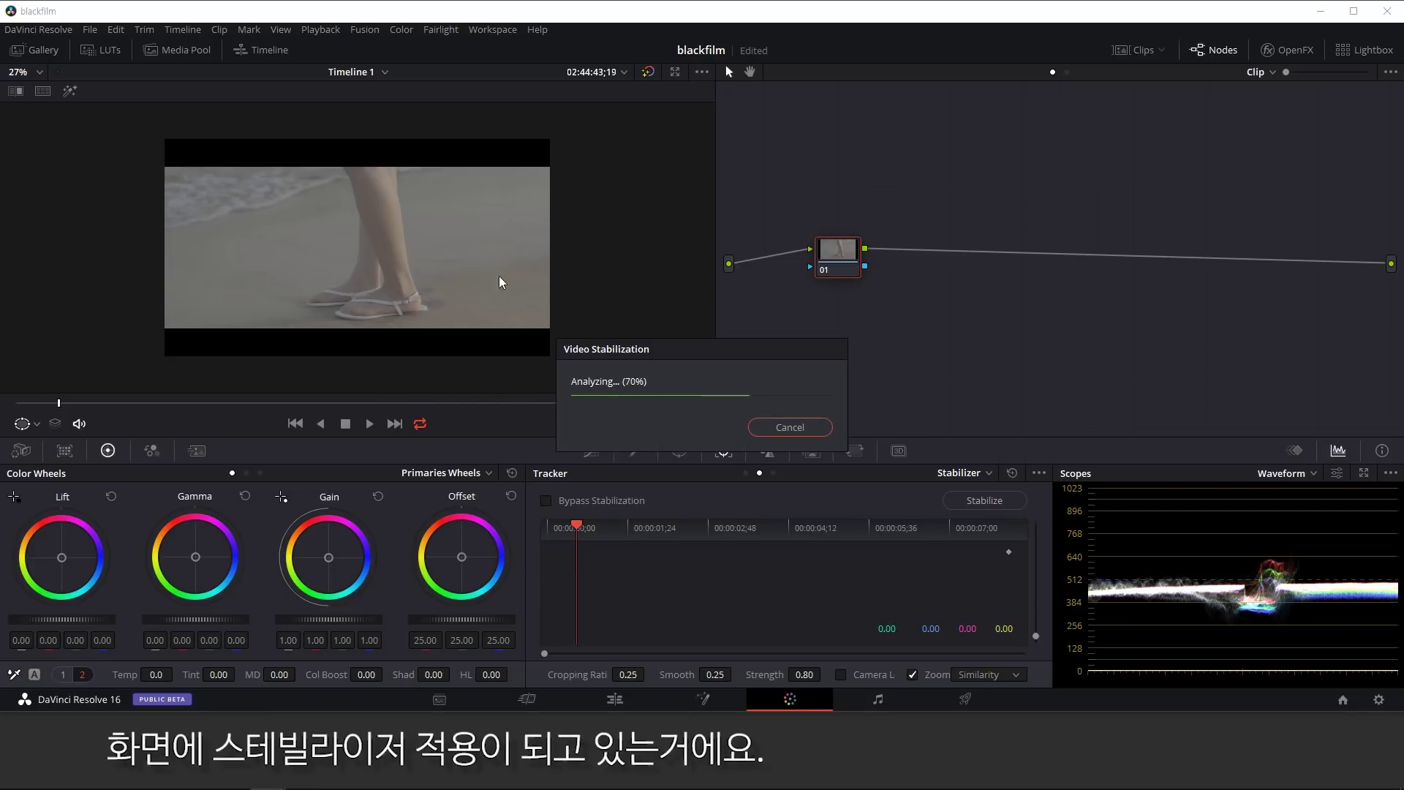
pyautogui.click(369, 423)
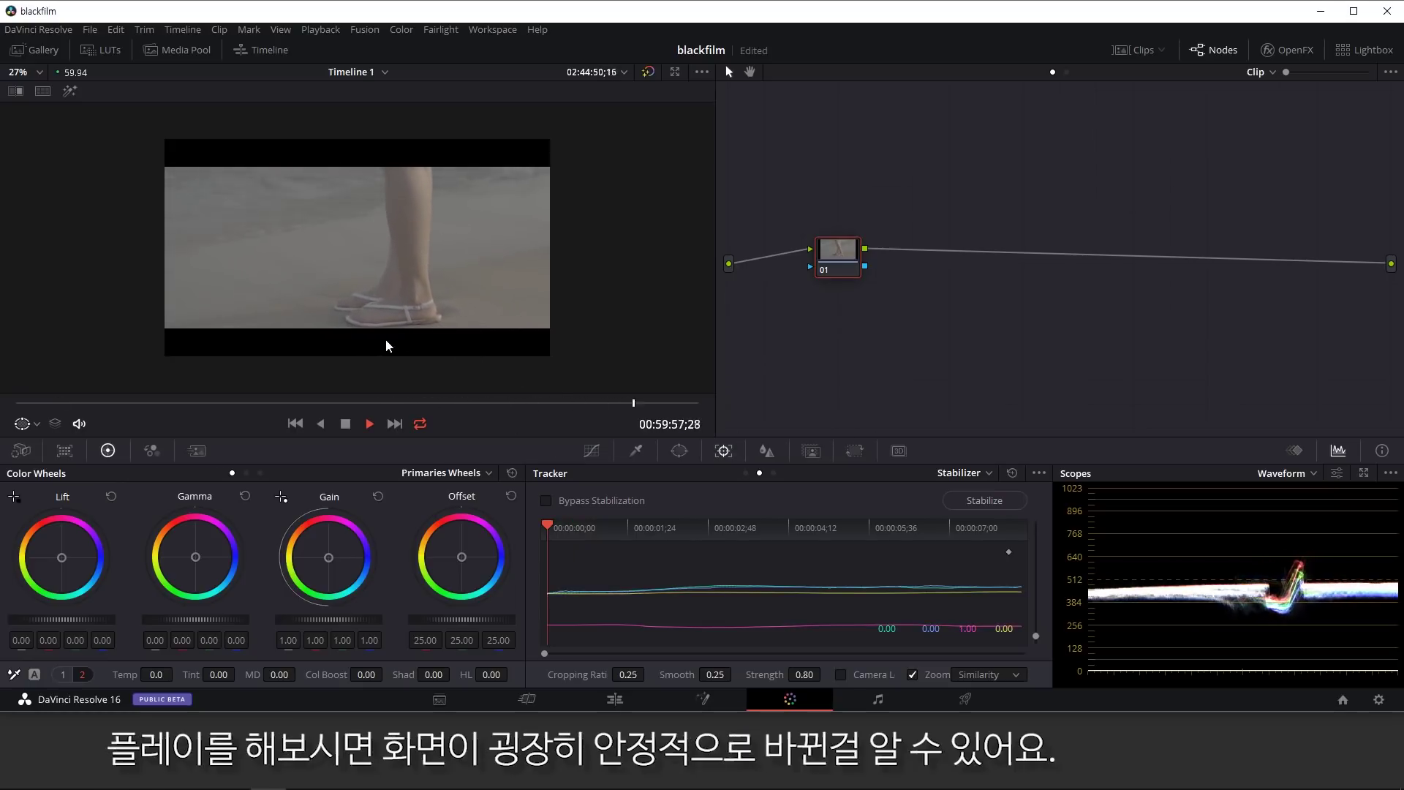
pyautogui.press('space')
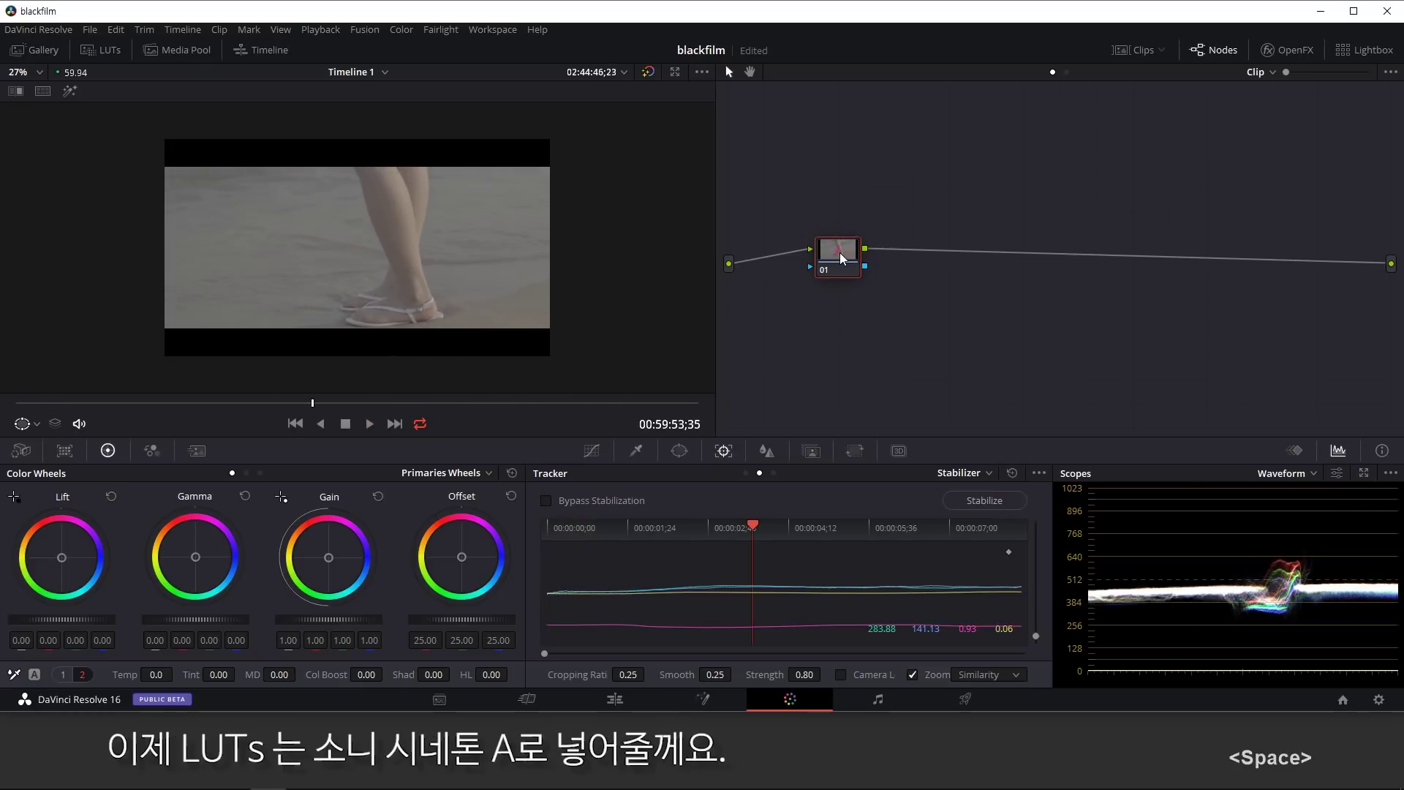
# Apply the Sony 3D LUT SLog3SGamut3.CineToLC-709TypeA to node 01.
pyautogui.rightClick(840, 252)
pyautogui.moveTo(903, 416)
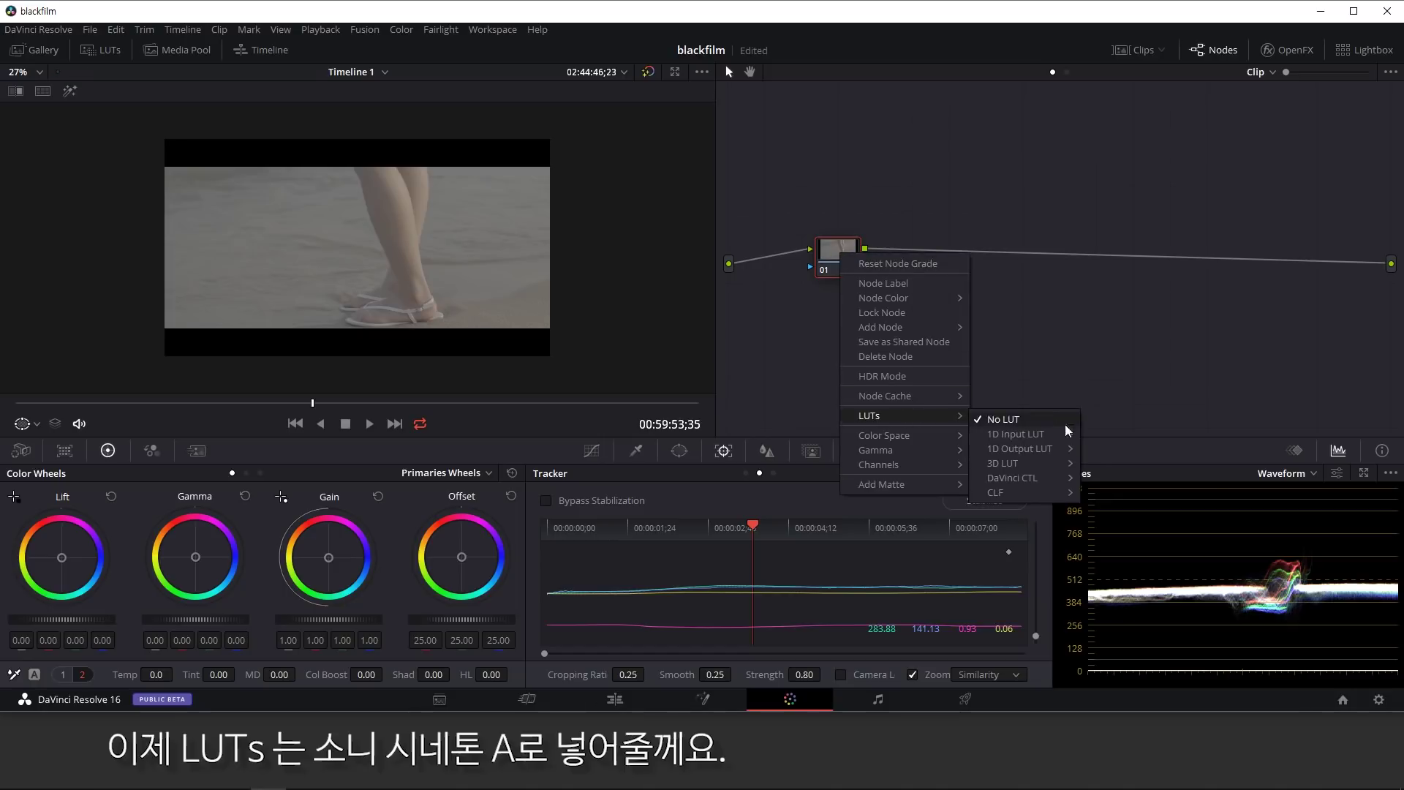
pyautogui.moveTo(1021, 463)
pyautogui.moveTo(1126, 628)
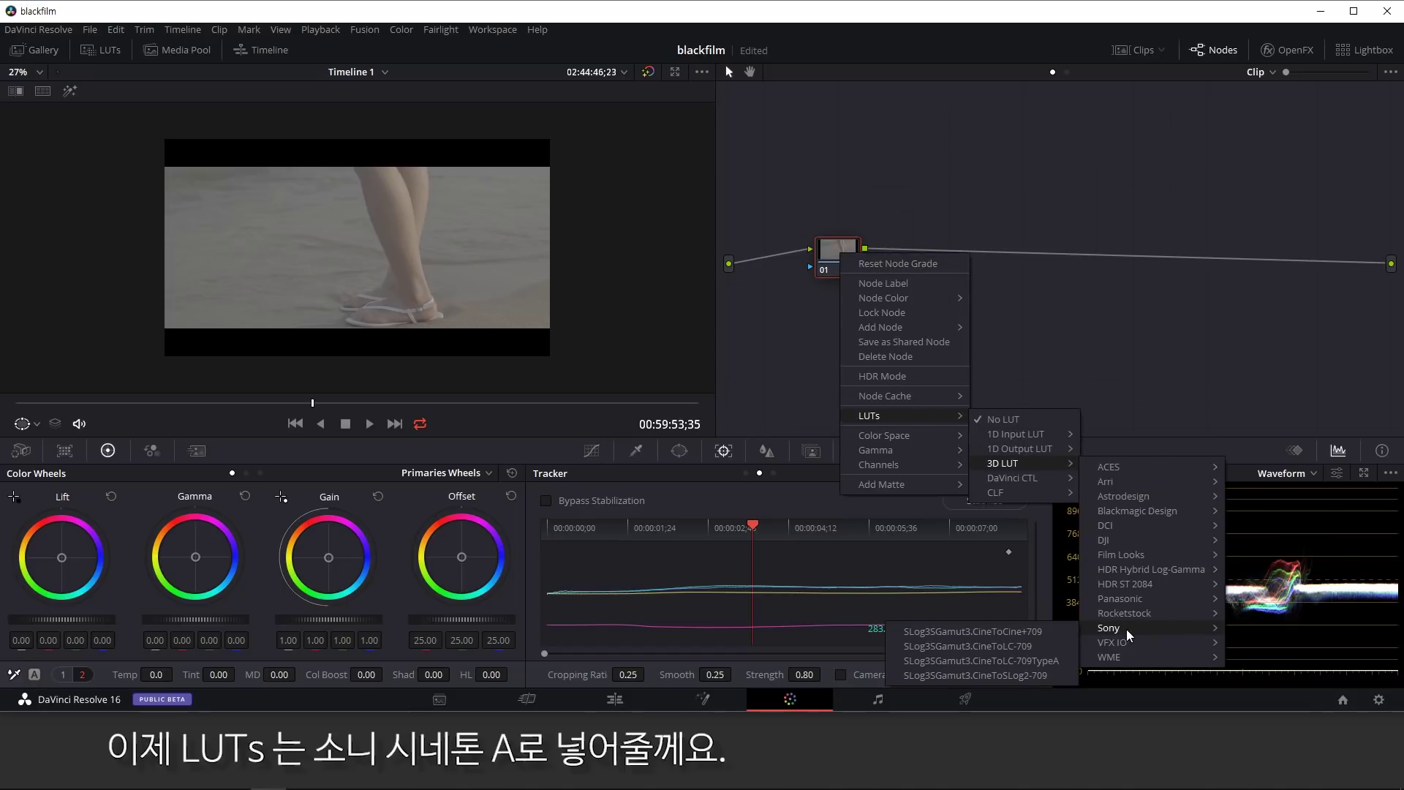
pyautogui.click(954, 665)
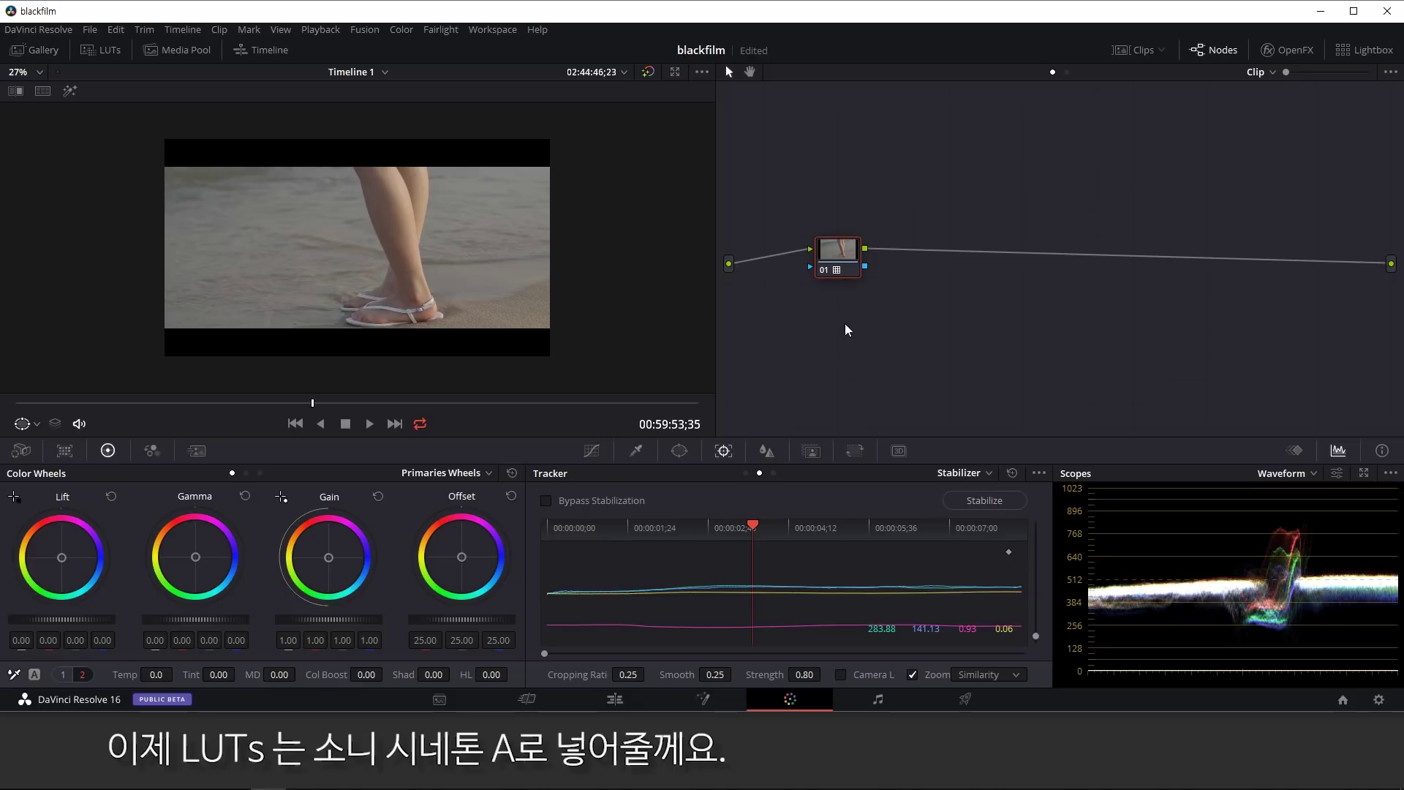
# Add a serial node after node 01 and set its spatial noise reduction mode to Enhanced.
pyautogui.moveTo(833, 255); pyautogui.dragTo(895, 284)
pyautogui.hotkey('alt', 's')
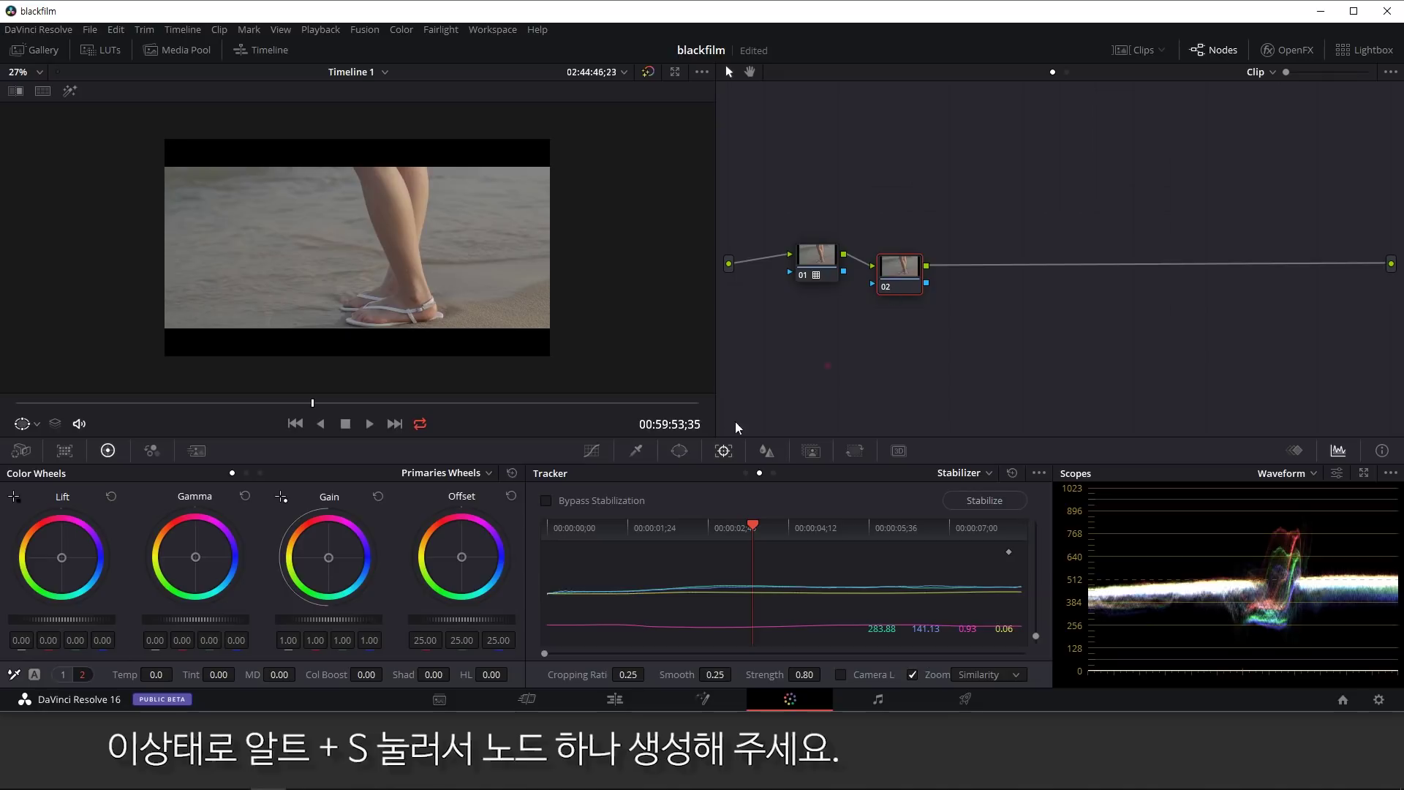
pyautogui.click(196, 452)
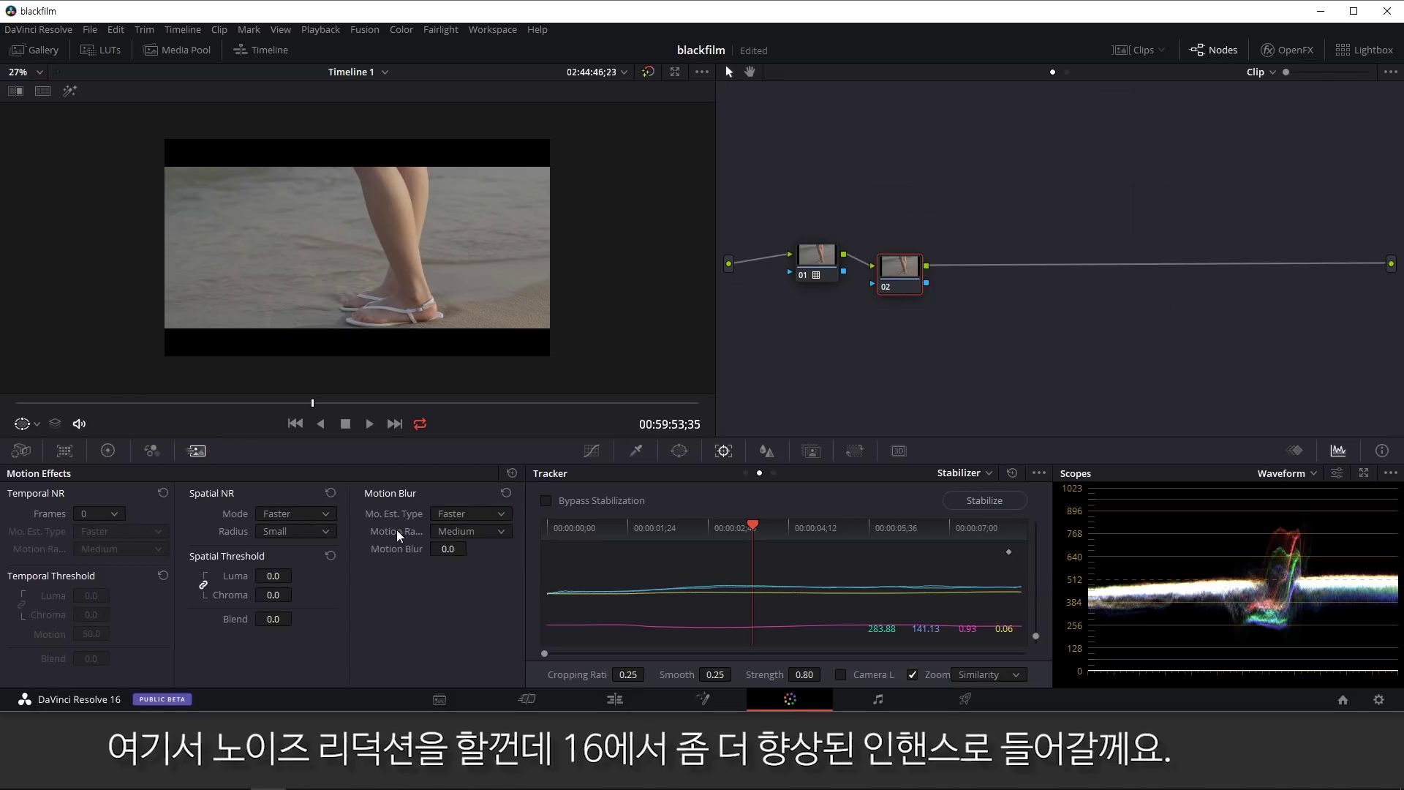
pyautogui.click(284, 513)
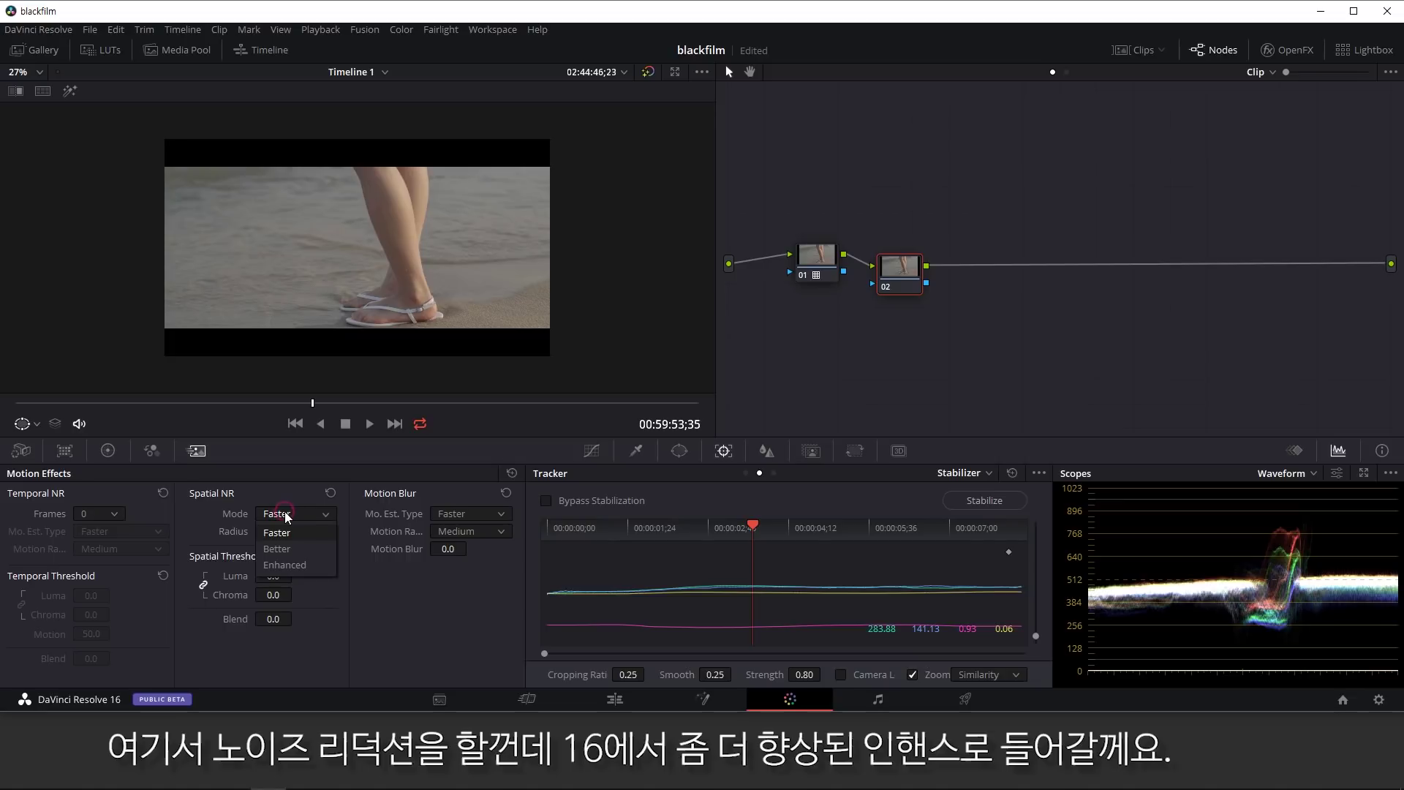
pyautogui.click(278, 567)
# Unlink luma and chroma in the spatial threshold of node 02 and set luma to 70.
pyautogui.scroll(4, 432, 253)
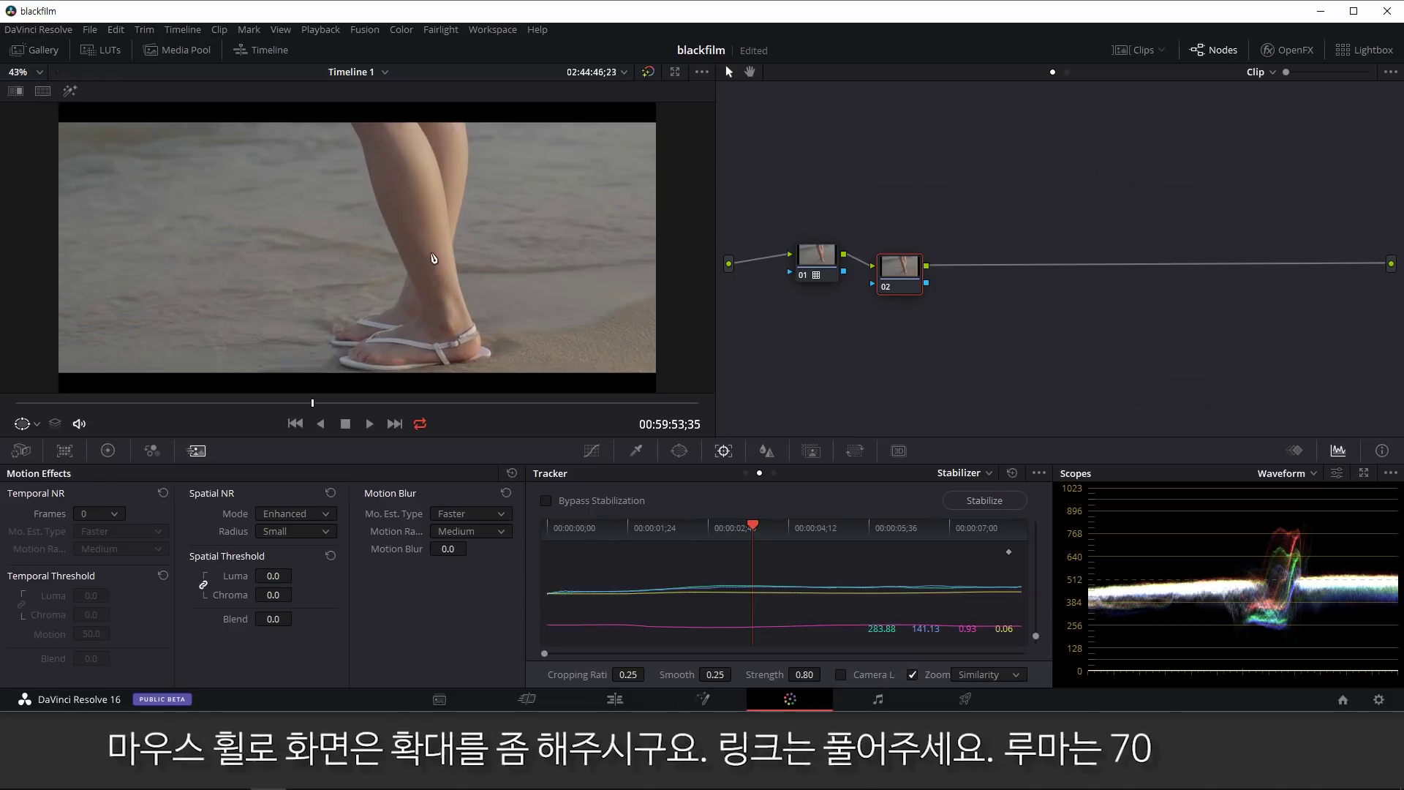
pyautogui.scroll(5, 431, 247)
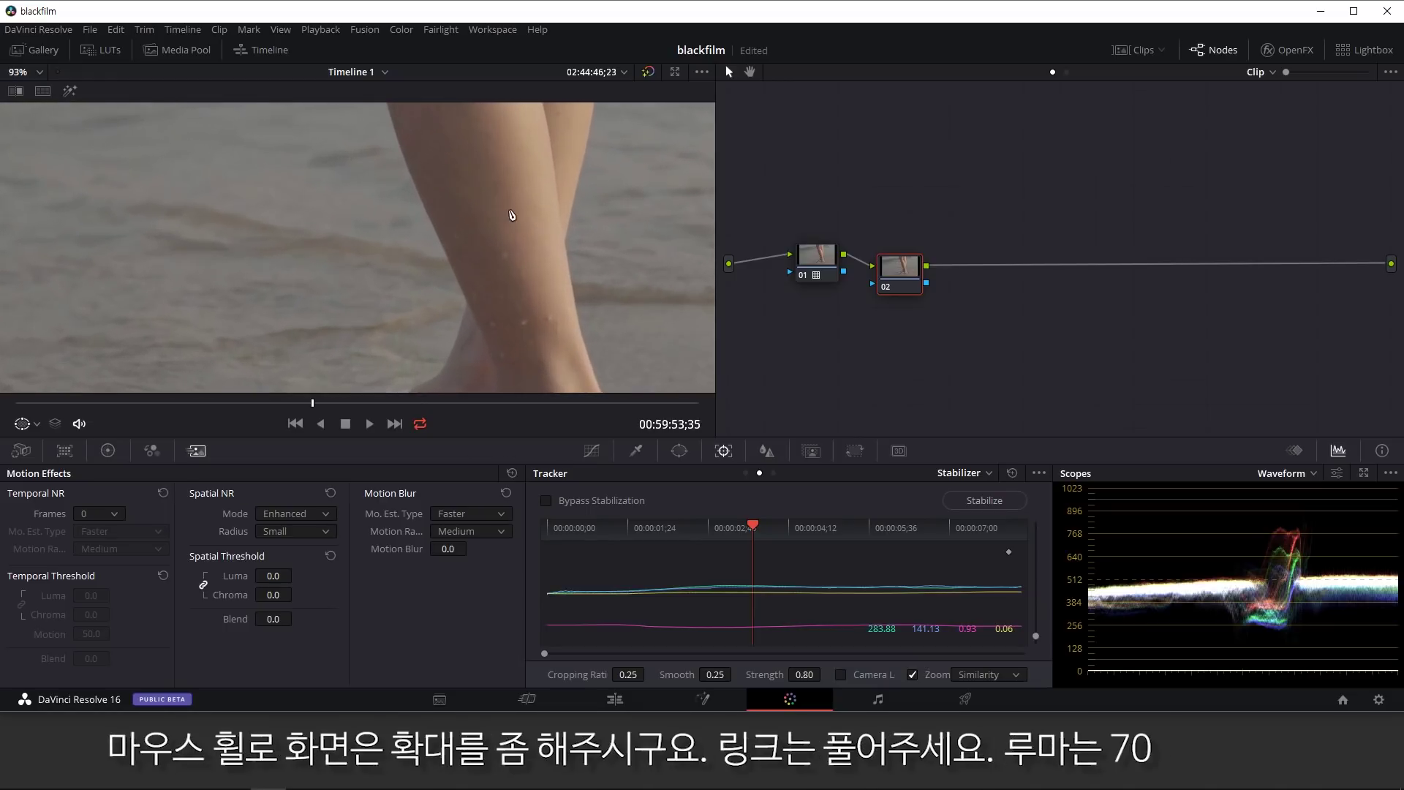
pyautogui.click(204, 583)
pyautogui.moveTo(273, 576); pyautogui.dragTo(296, 585)
pyautogui.write('70')
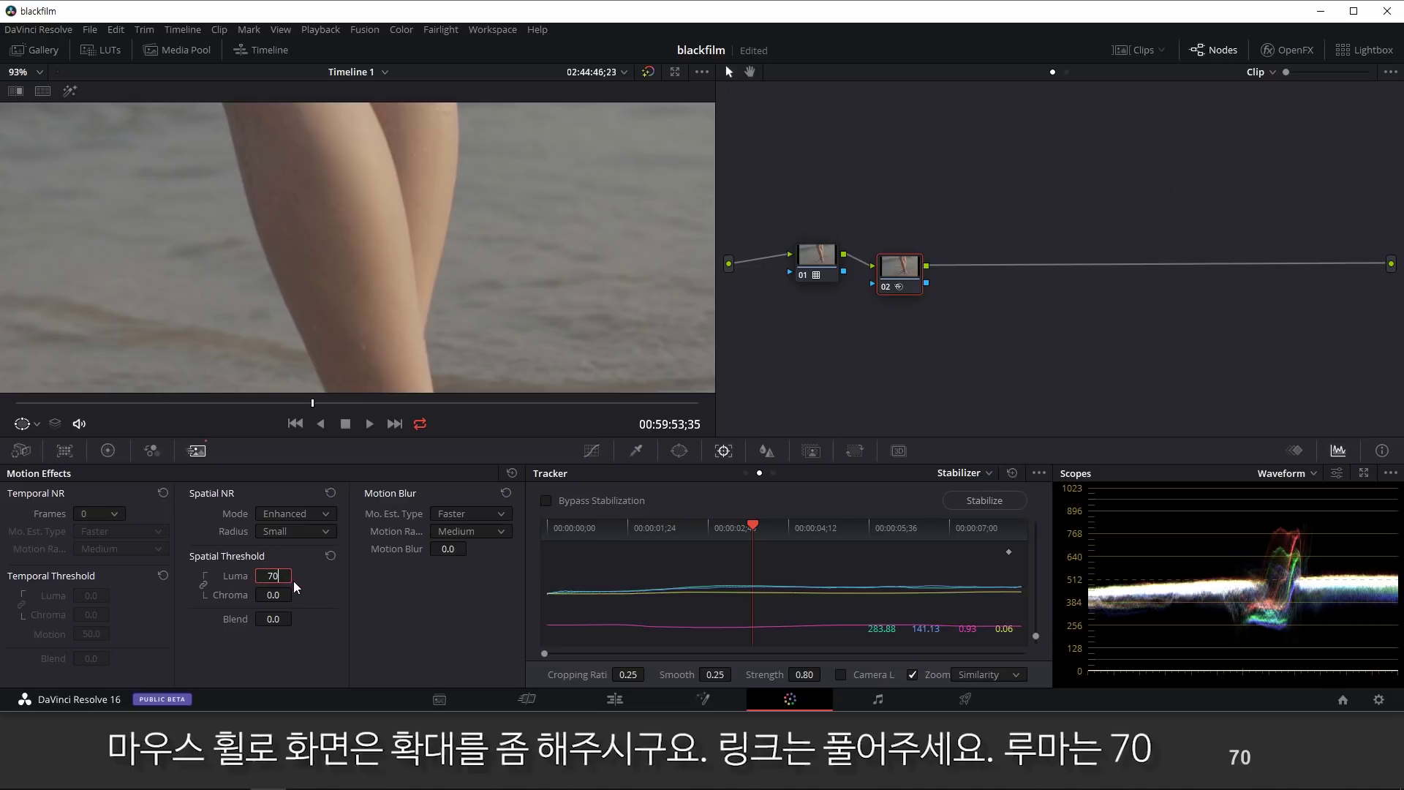
pyautogui.press('Return')
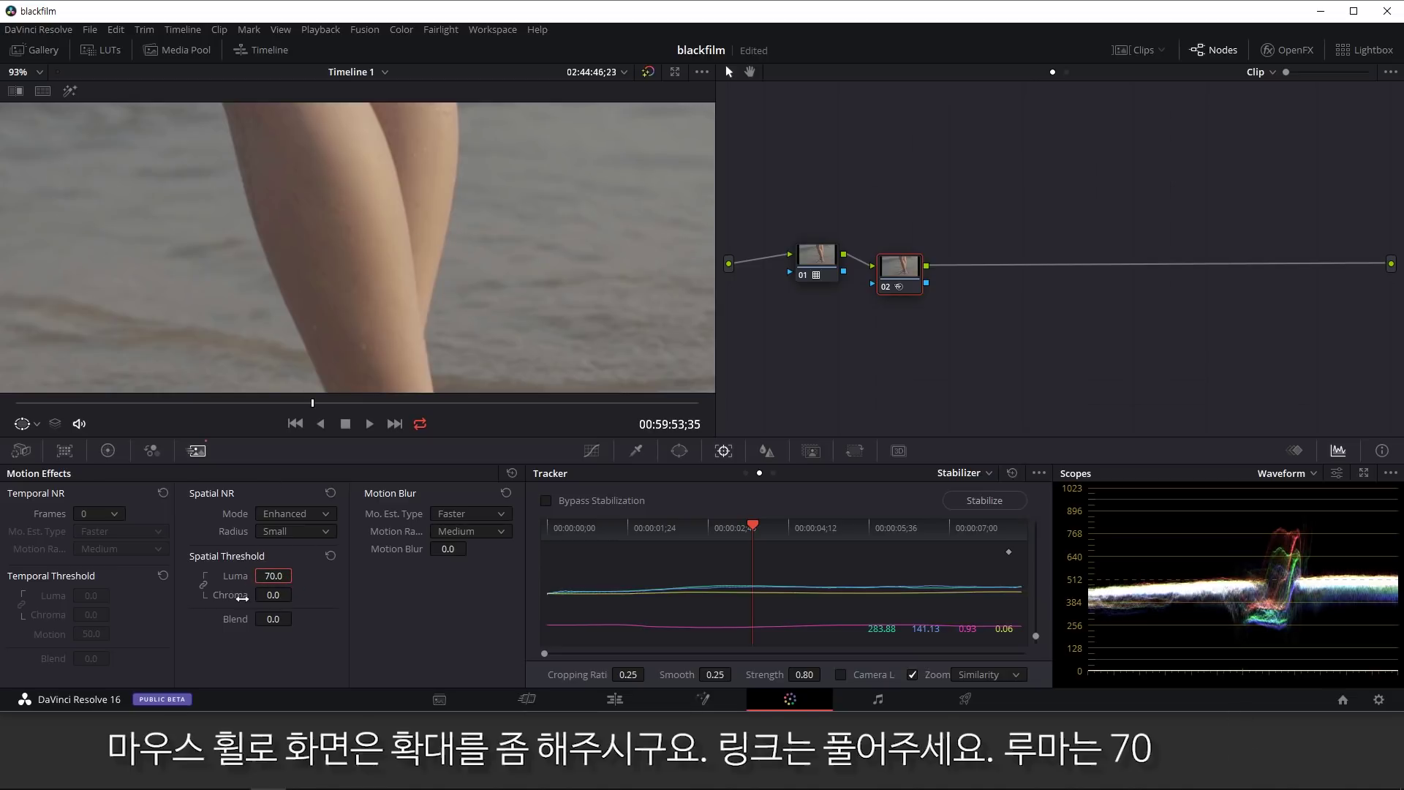
# Set the spatial chroma threshold to 100.
pyautogui.moveTo(274, 597); pyautogui.dragTo(296, 594)
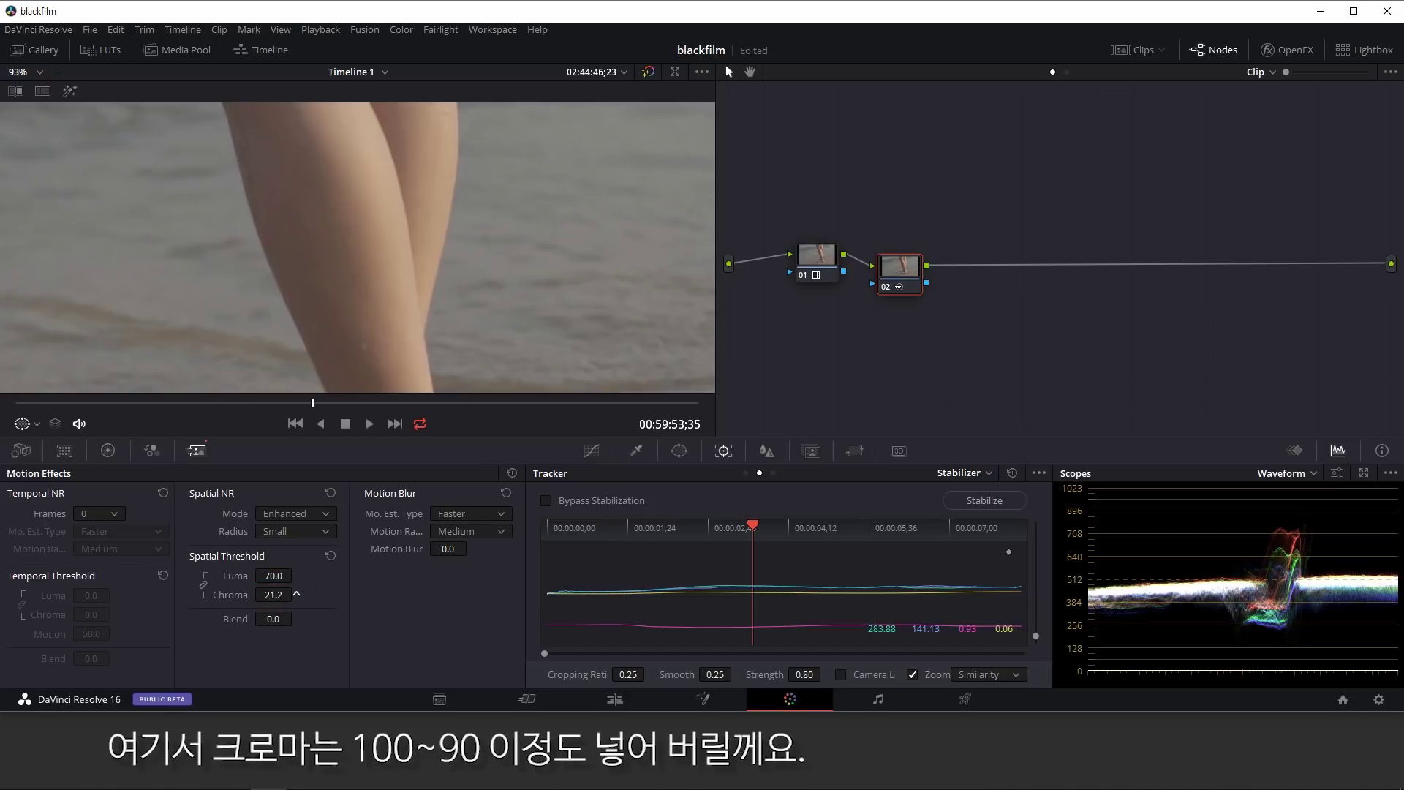
pyautogui.click(271, 590)
pyautogui.write('100')
pyautogui.press('Return')
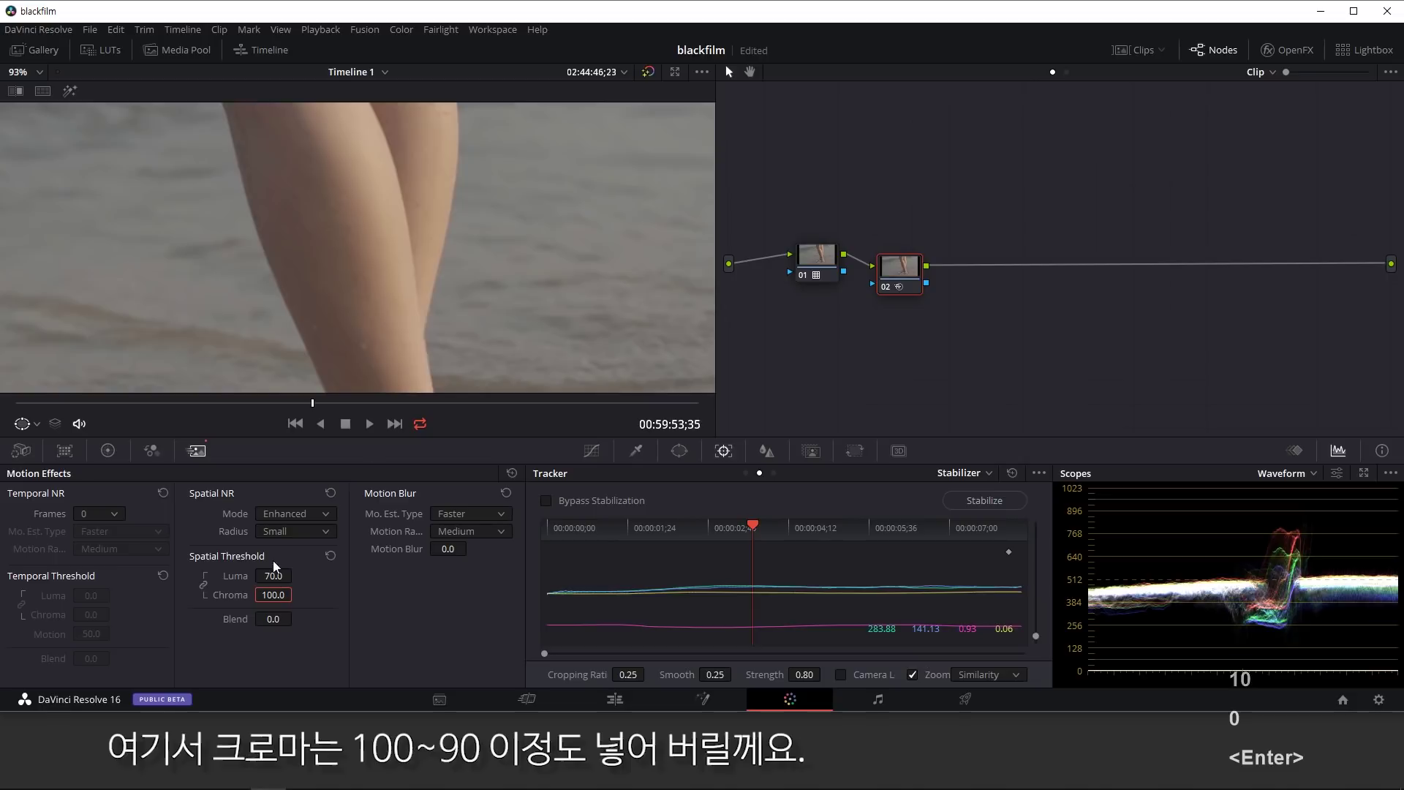
# Set the spatial chroma threshold to 90.
pyautogui.click(277, 594)
pyautogui.write('90')
pyautogui.press('Return')
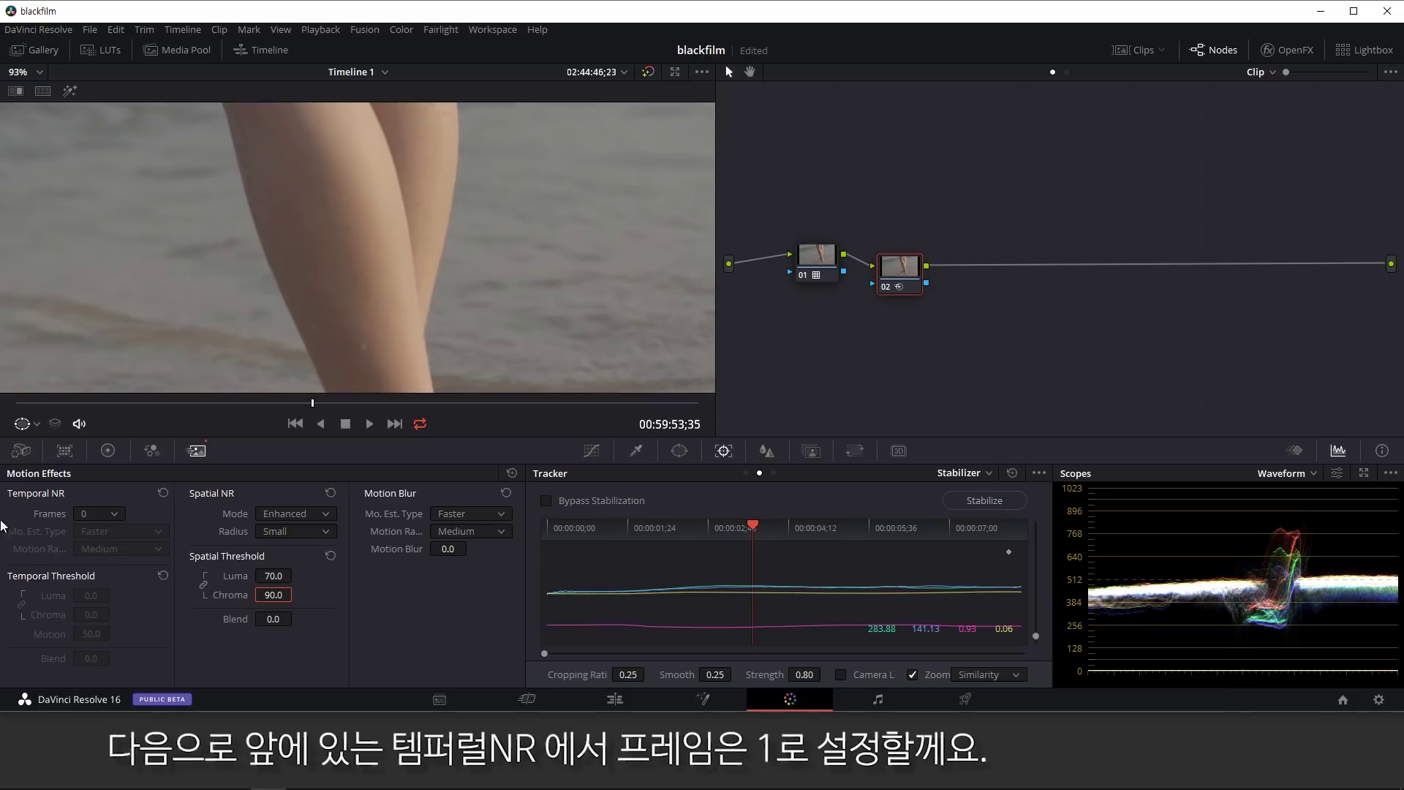
# Set temporal noise reduction to 1 frame and its linked luma and chroma thresholds to 40.
pyautogui.click(86, 517)
pyautogui.click(101, 547)
pyautogui.scroll(-3, 209, 333)
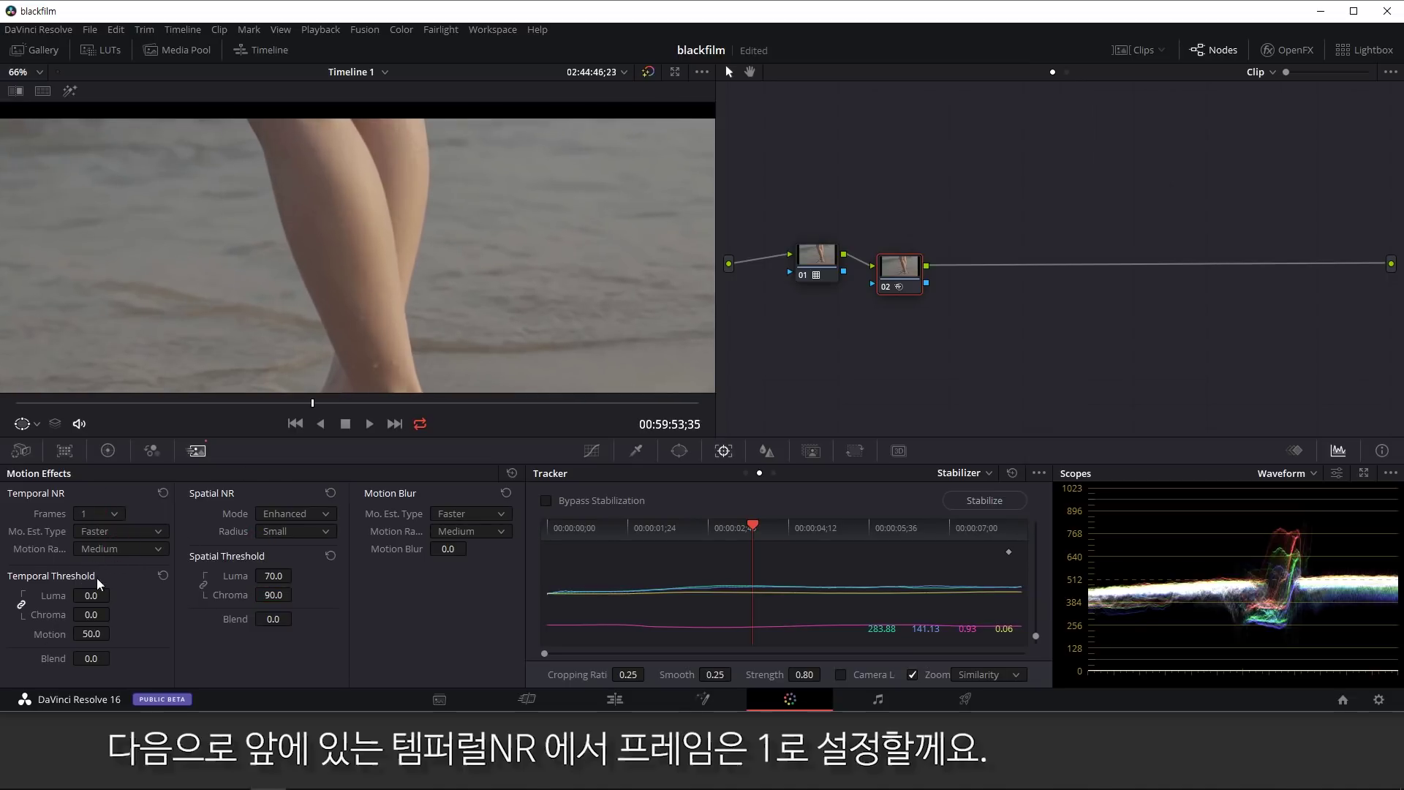
pyautogui.moveTo(90, 595); pyautogui.dragTo(145, 594)
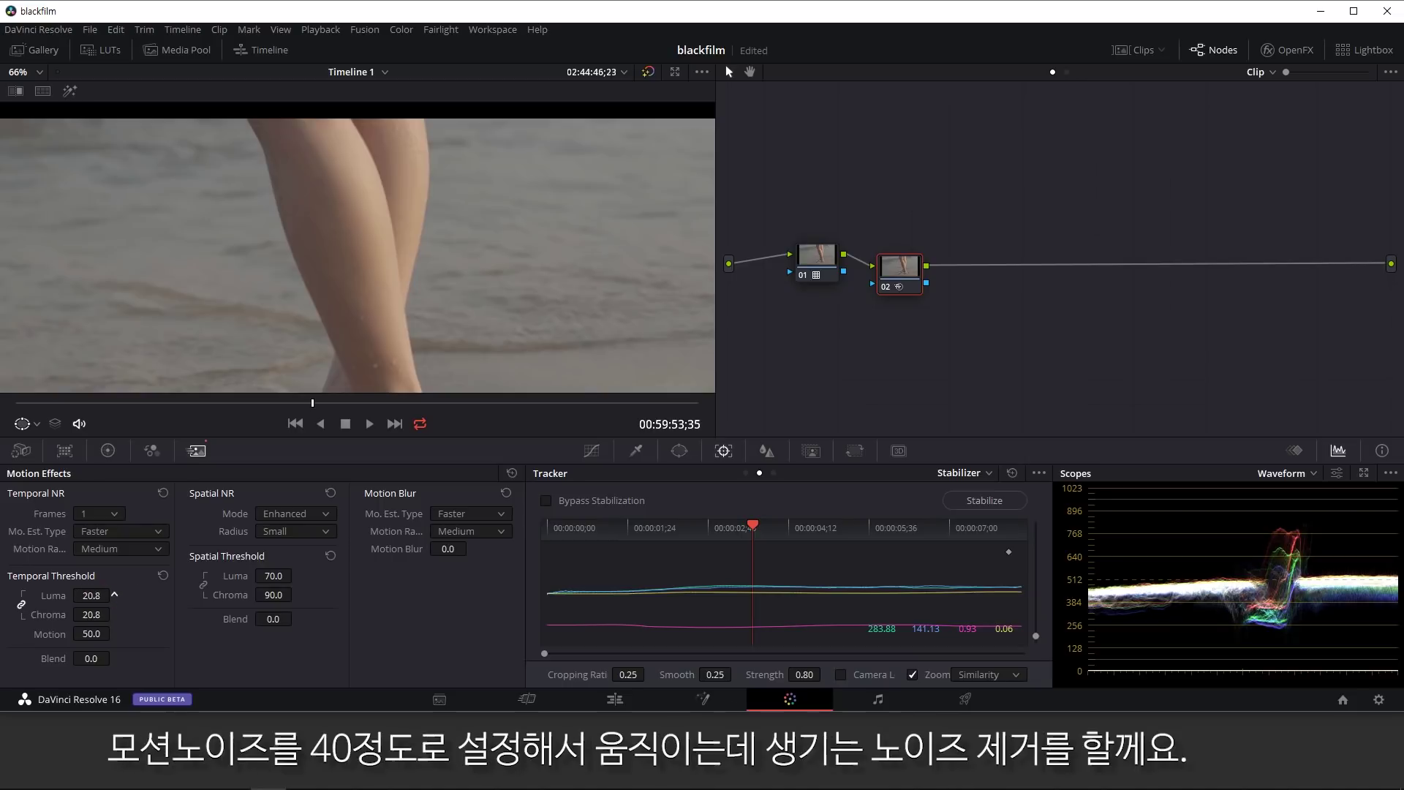
pyautogui.write('40')
pyautogui.press('Return')
pyautogui.click(92, 596)
pyautogui.write('40')
pyautogui.press('Return')
pyautogui.scroll(-5, 523, 232)
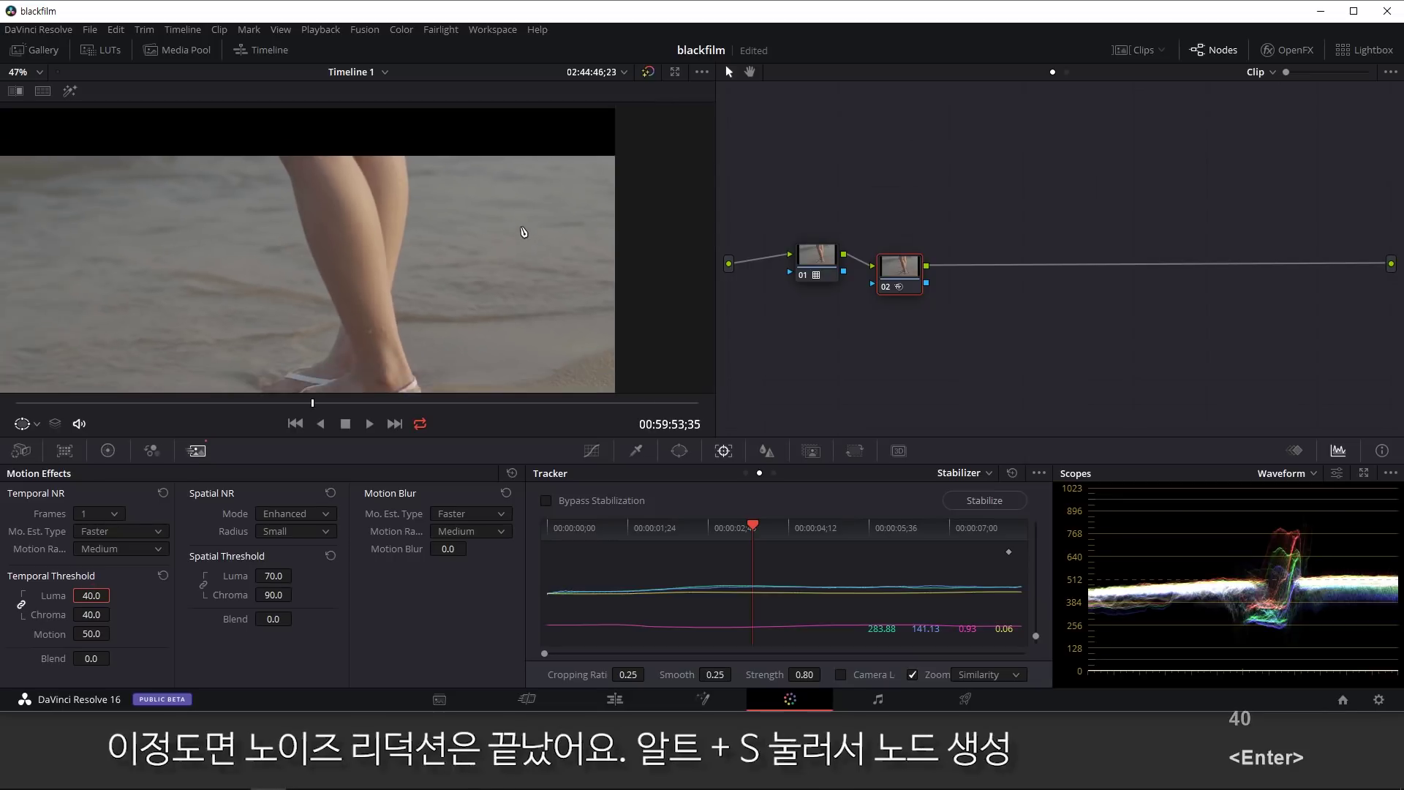
# Add a serial node after node 02 and set its linked RGB blur radius to 0.47 to sharpen the image.
pyautogui.moveTo(427, 314); pyautogui.dragTo(435, 277)
pyautogui.click(941, 312)
pyautogui.hotkey('alt', 's')
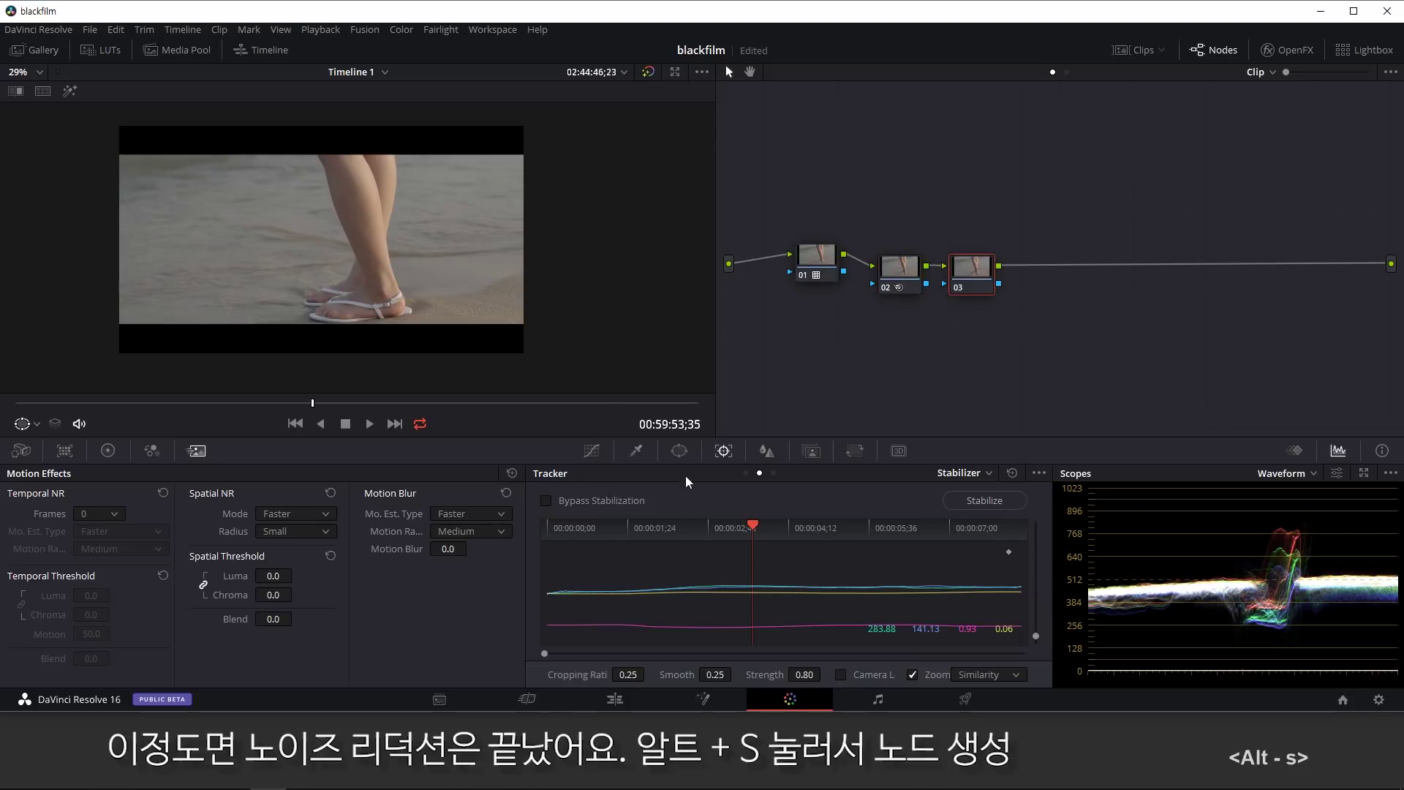
pyautogui.click(766, 451)
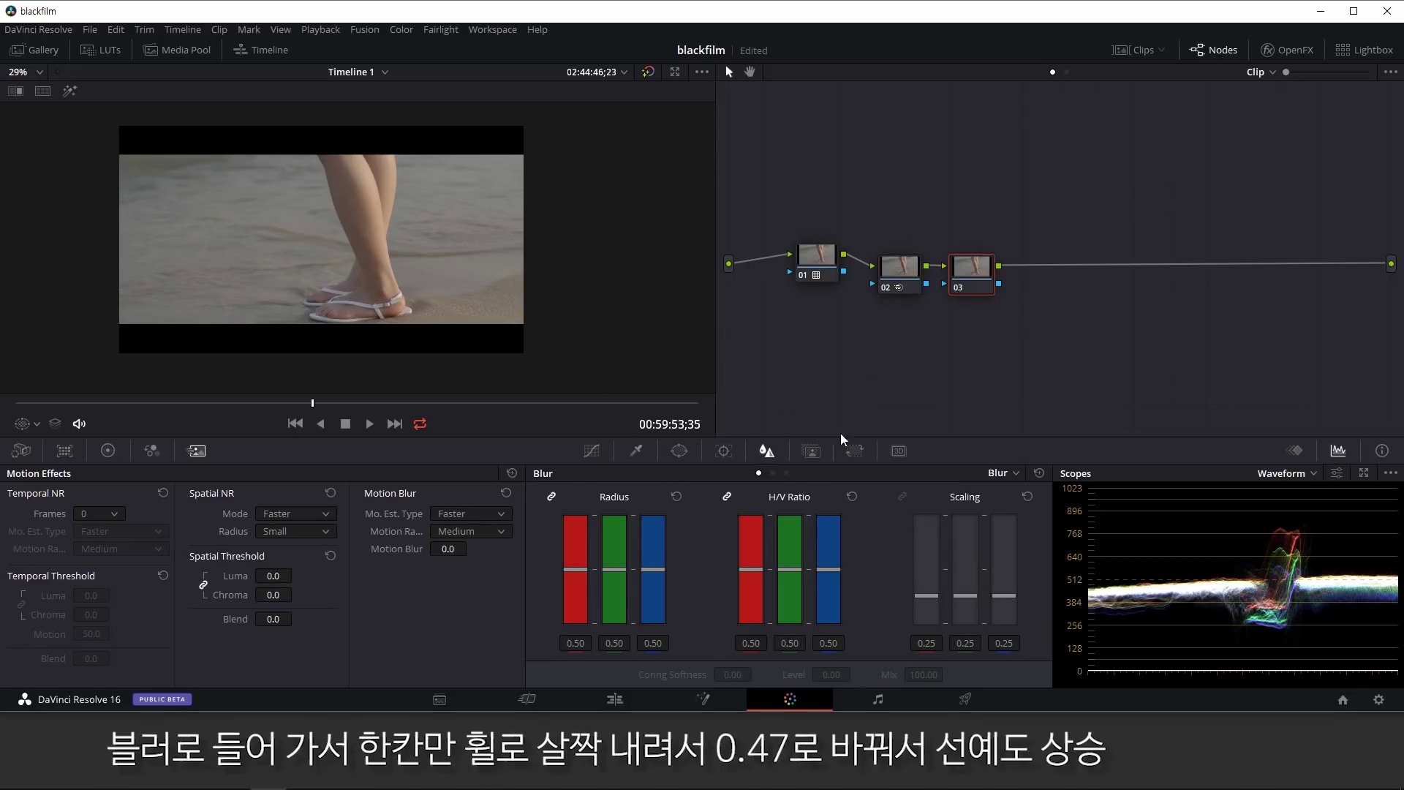
pyautogui.scroll(-1, 577, 585)
pyautogui.scroll(3, 429, 266)
pyautogui.scroll(-4, 423, 275)
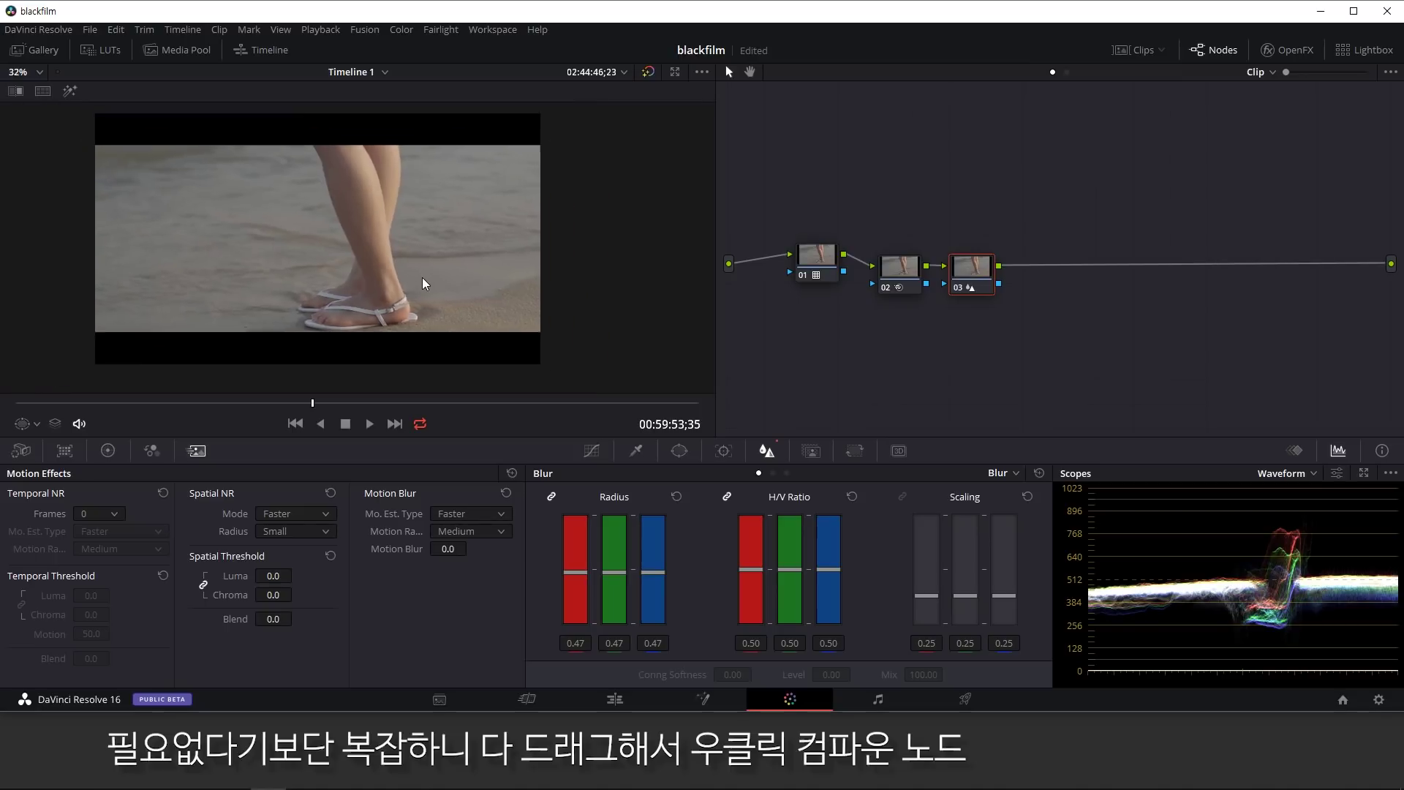
# Combine nodes 01, 02 and 03 into a compound node and place it near the source input.
pyautogui.moveTo(822, 217); pyautogui.dragTo(982, 274)
pyautogui.rightClick(983, 275)
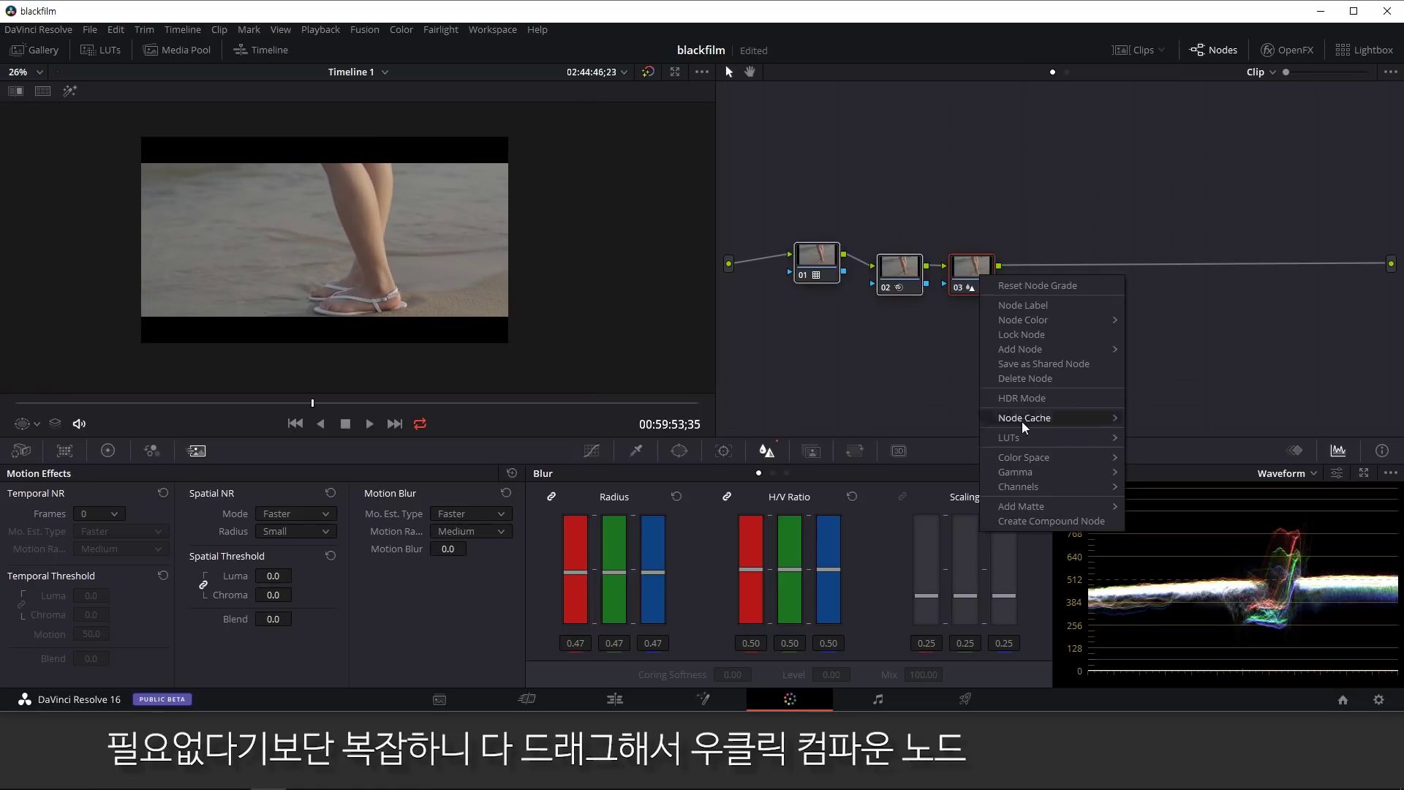
pyautogui.click(1039, 520)
pyautogui.moveTo(958, 269); pyautogui.dragTo(768, 252)
# Add a serial node after the compound node, give it a parallel node, and move the parallel group upward in the graph.
pyautogui.hotkey('alt', 's')
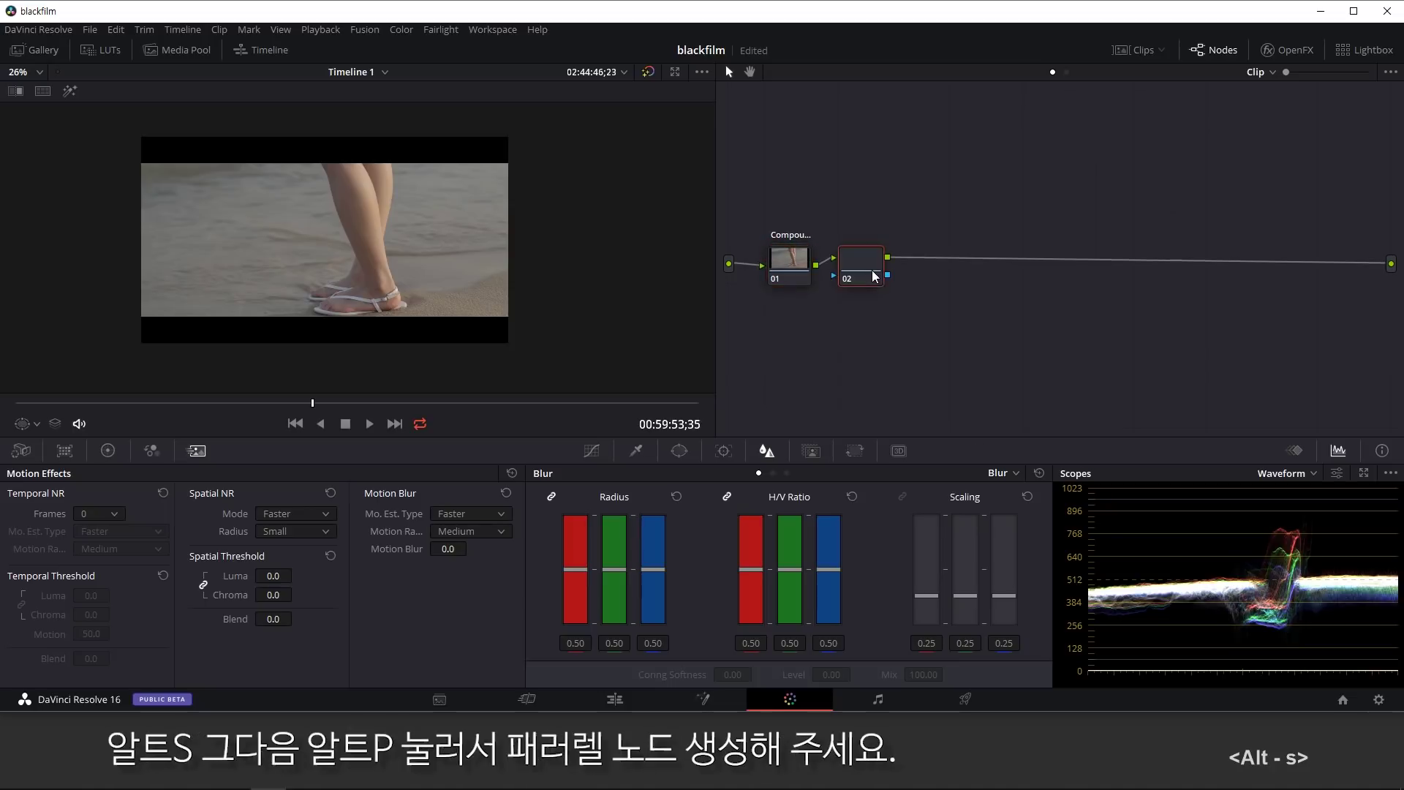
pyautogui.hotkey('alt', 'p')
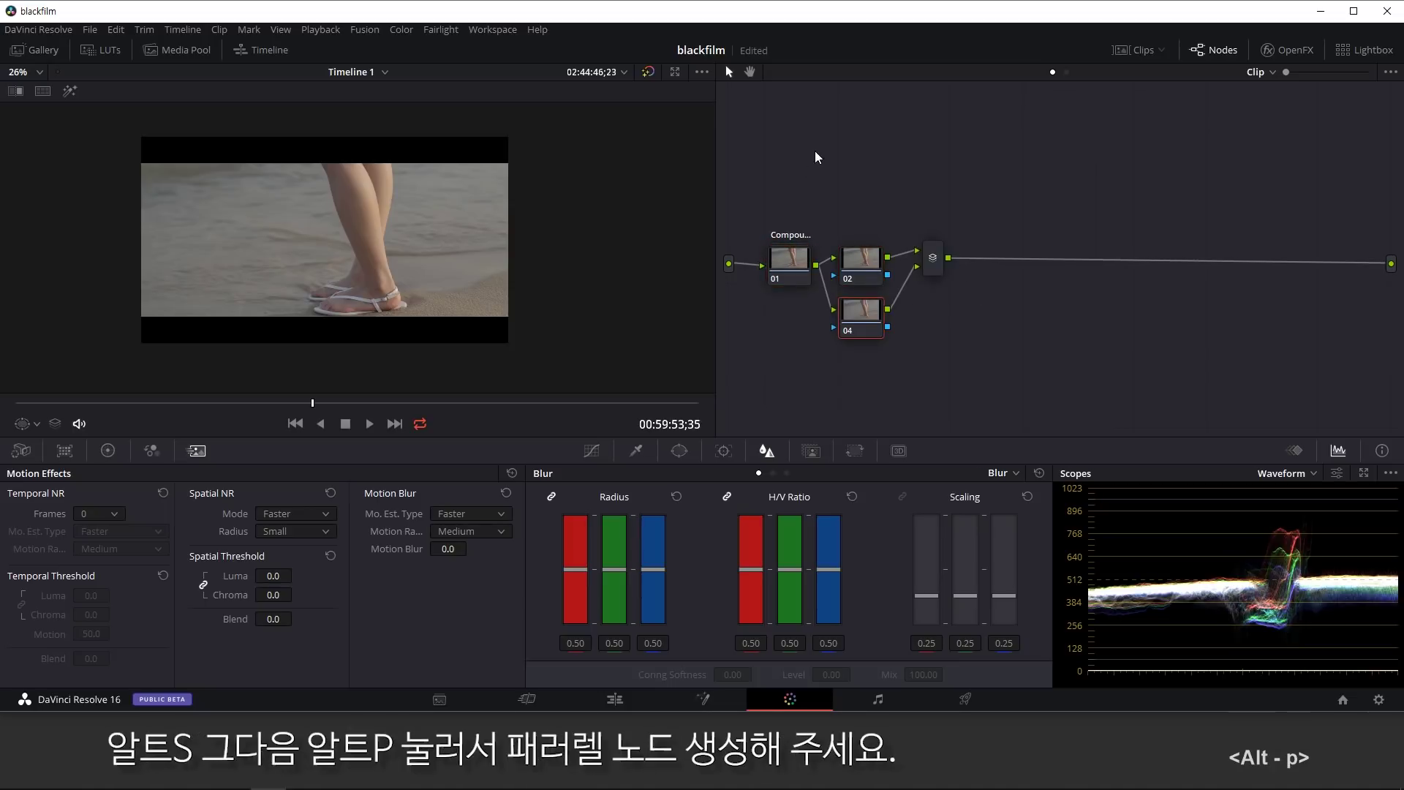
pyautogui.click(878, 257)
pyautogui.moveTo(937, 182); pyautogui.dragTo(958, 217)
pyautogui.click(863, 194)
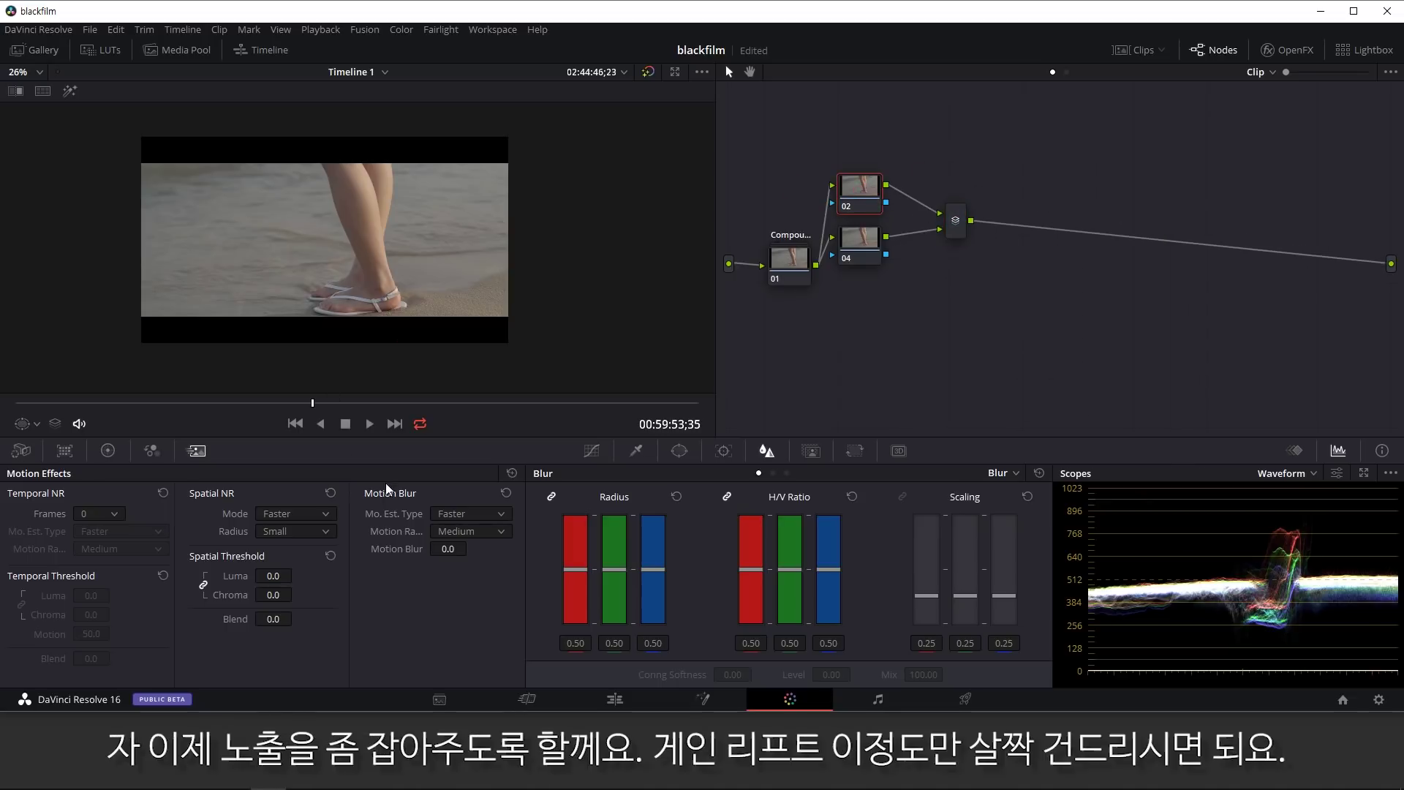
# Adjust the exposure of node 02 by setting master gain to 1.11 and master lift to -0.11 in the primaries wheels.
pyautogui.click(114, 454)
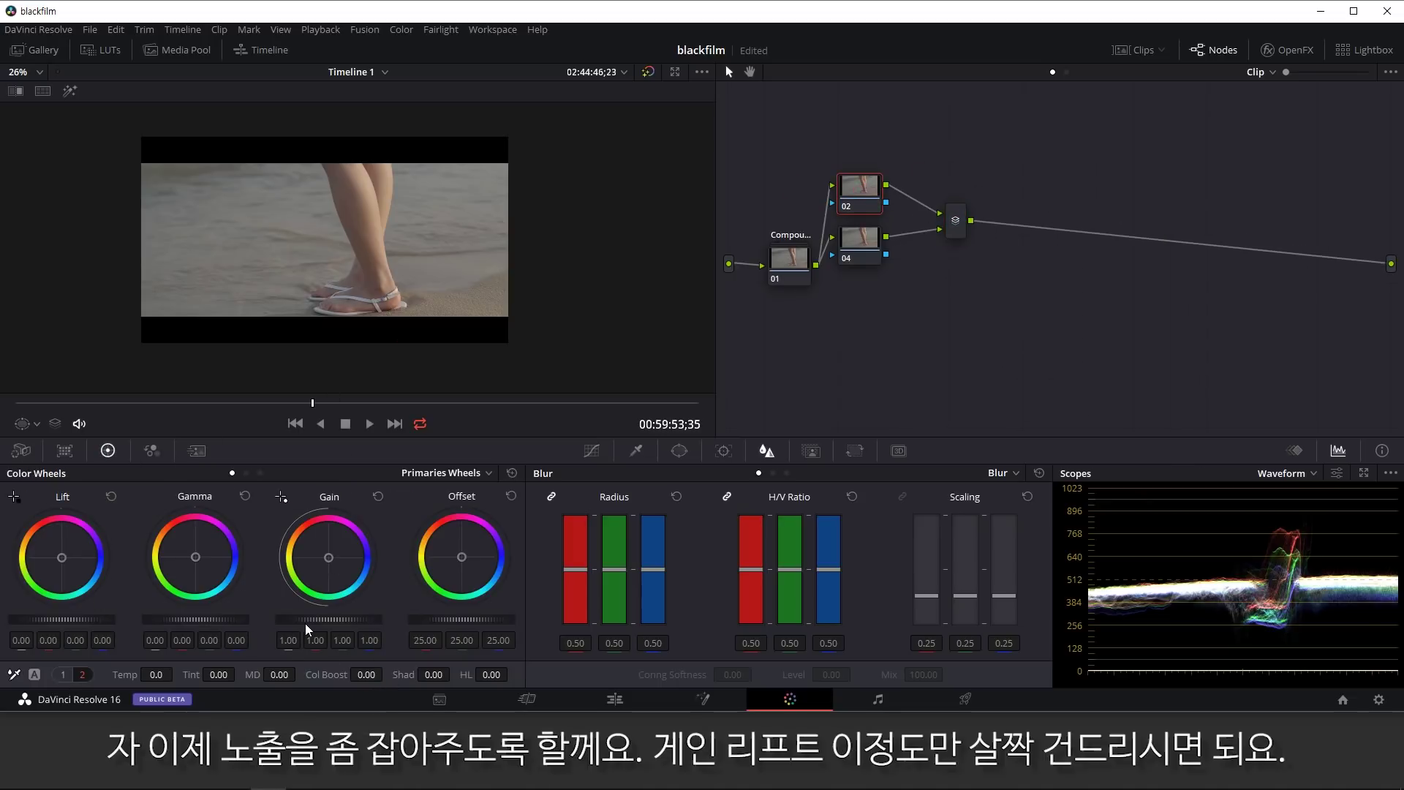
pyautogui.moveTo(307, 622); pyautogui.dragTo(322, 621)
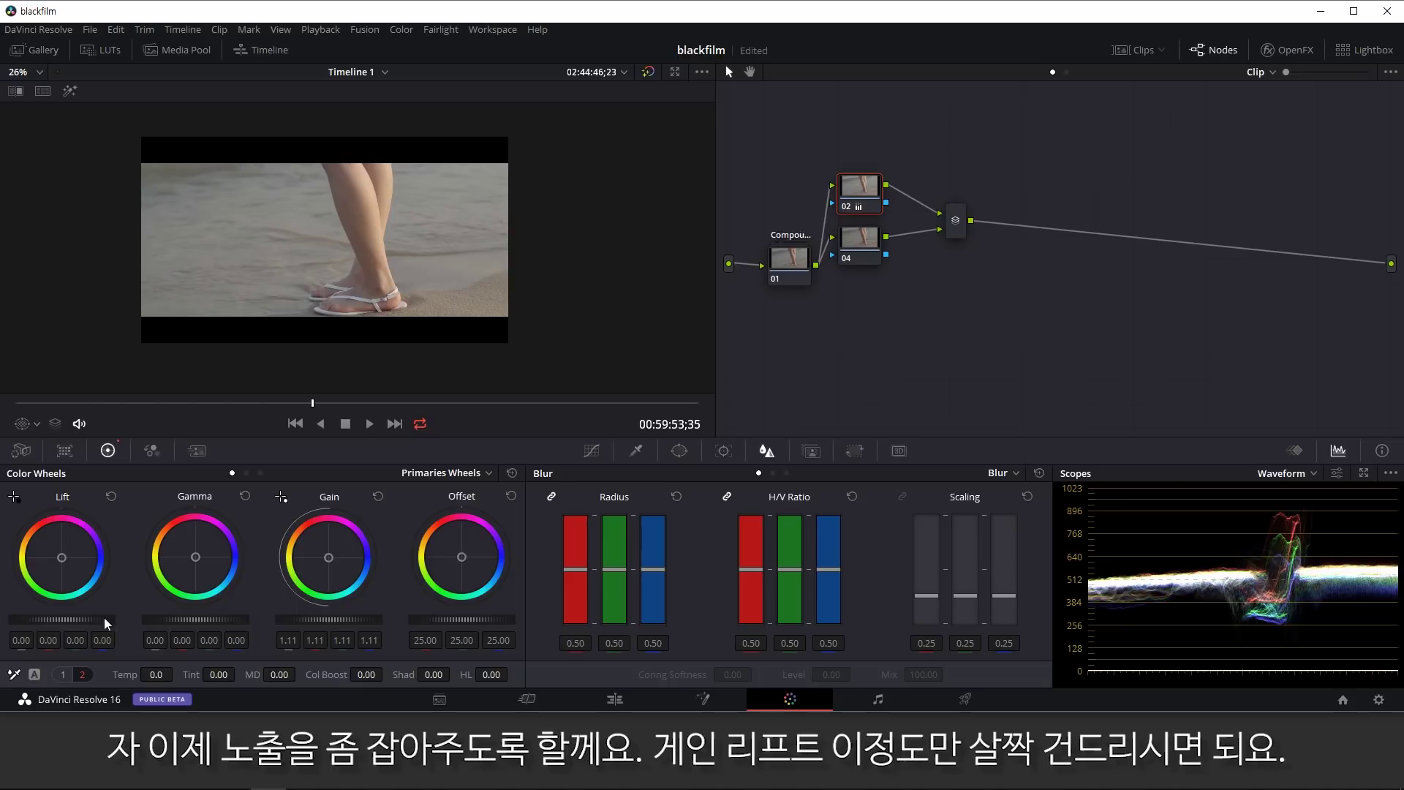
pyautogui.moveTo(78, 625); pyautogui.dragTo(79, 622)
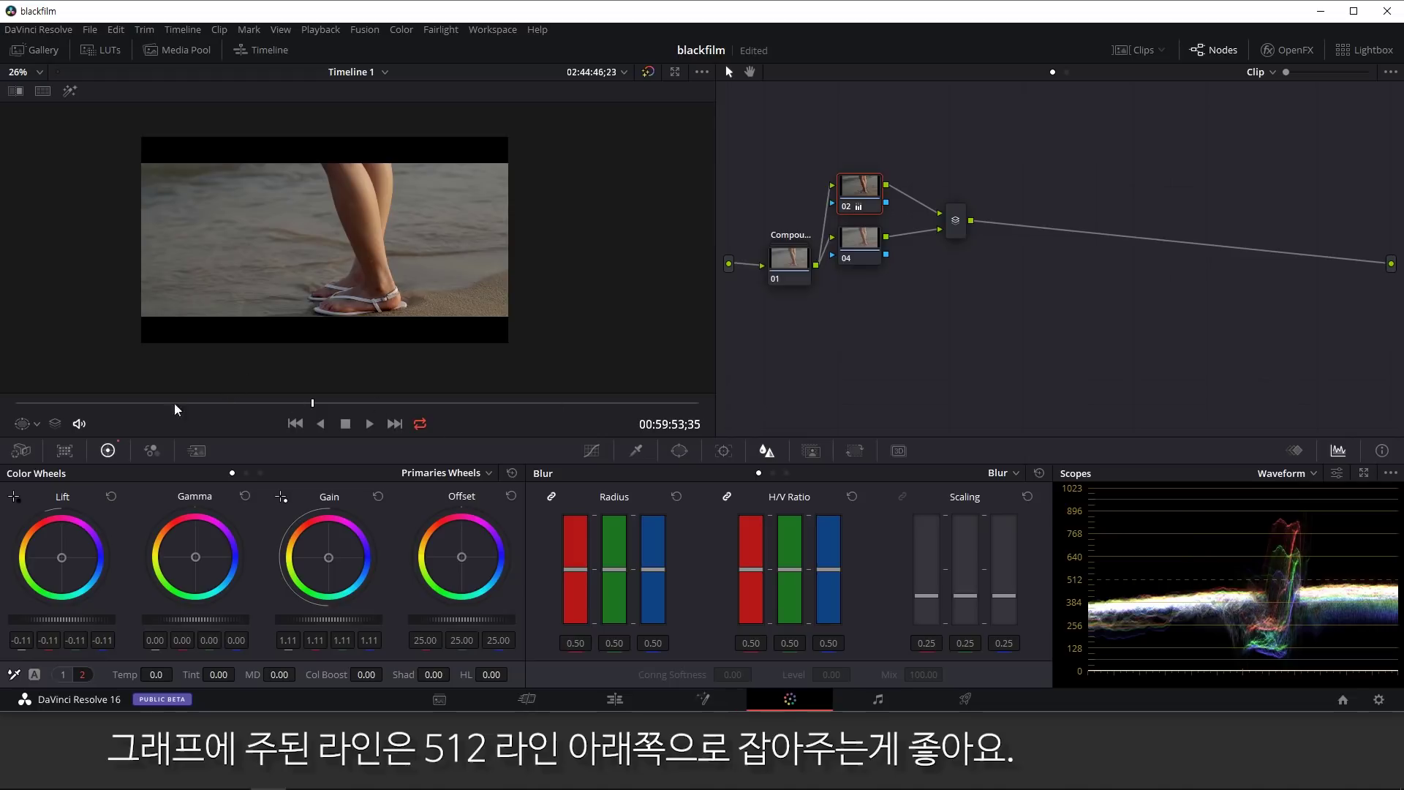
# Cool the white balance on node 04 with a temperature of -280 and a tint of -1.50.
pyautogui.click(870, 245)
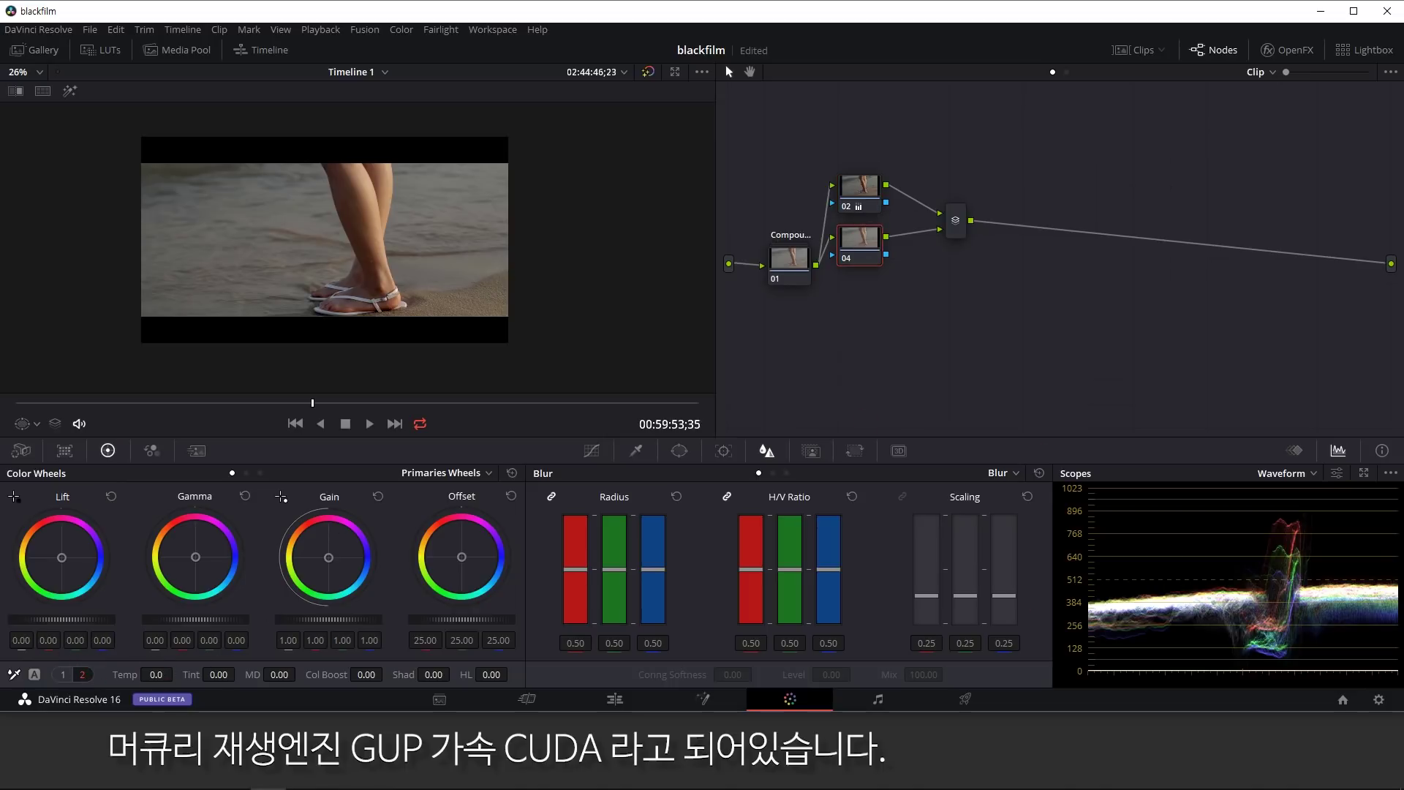
pyautogui.moveTo(156, 675); pyautogui.dragTo(136, 675)
pyautogui.moveTo(223, 675); pyautogui.dragTo(215, 675)
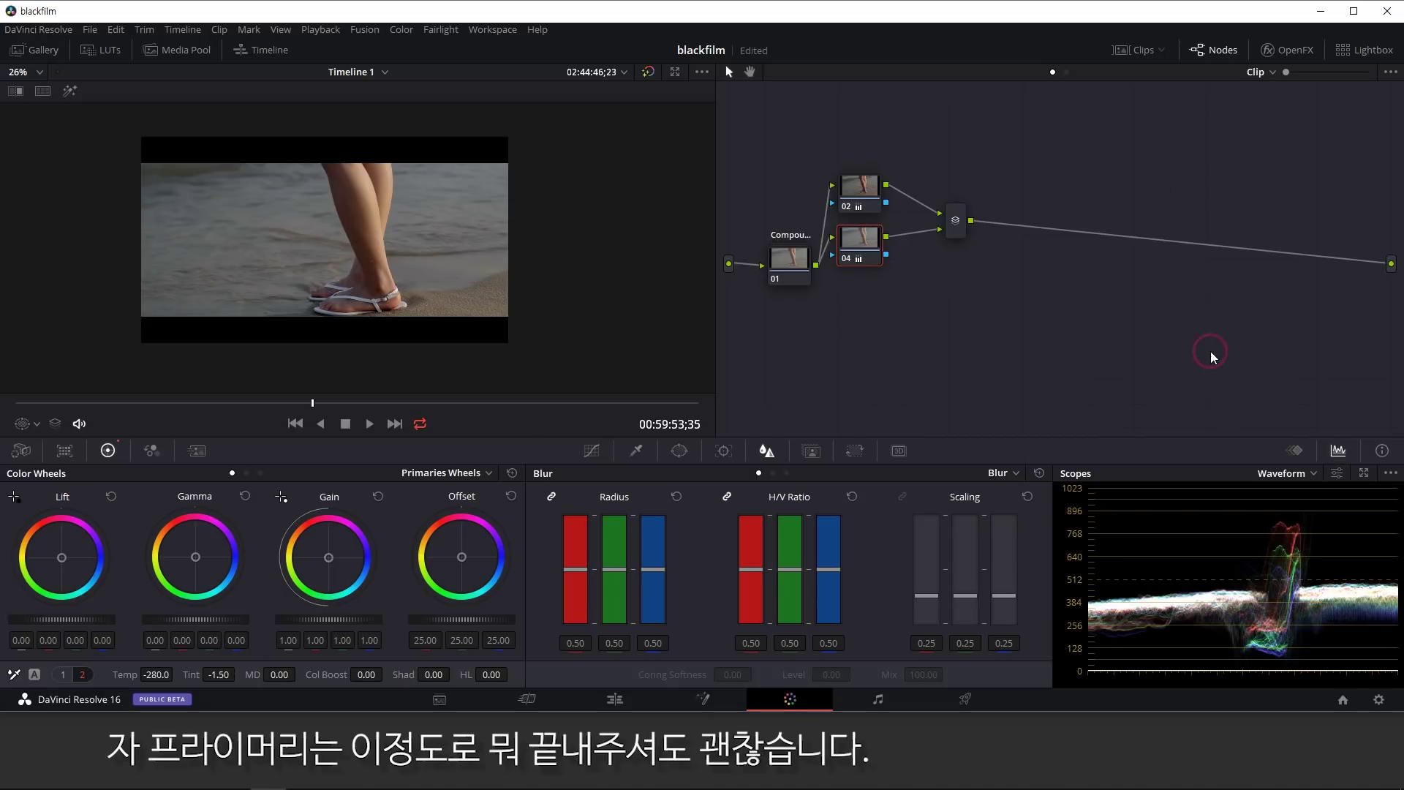
pyautogui.moveTo(753, 133); pyautogui.dragTo(1017, 322)
pyautogui.click(1016, 341)
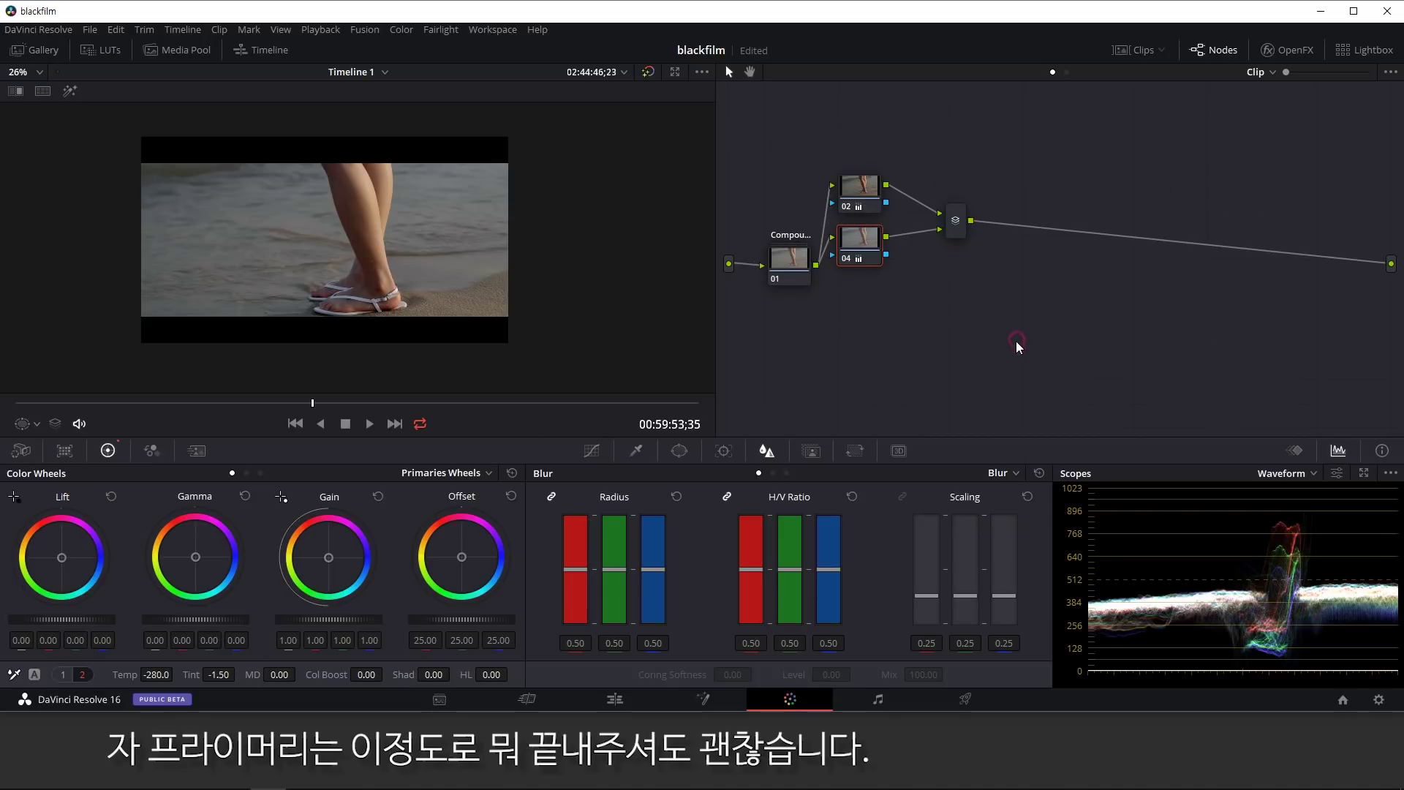
# Add a serial node after the parallel mixer with a layer node below it, and space the two nodes farther apart.
pyautogui.click(948, 220)
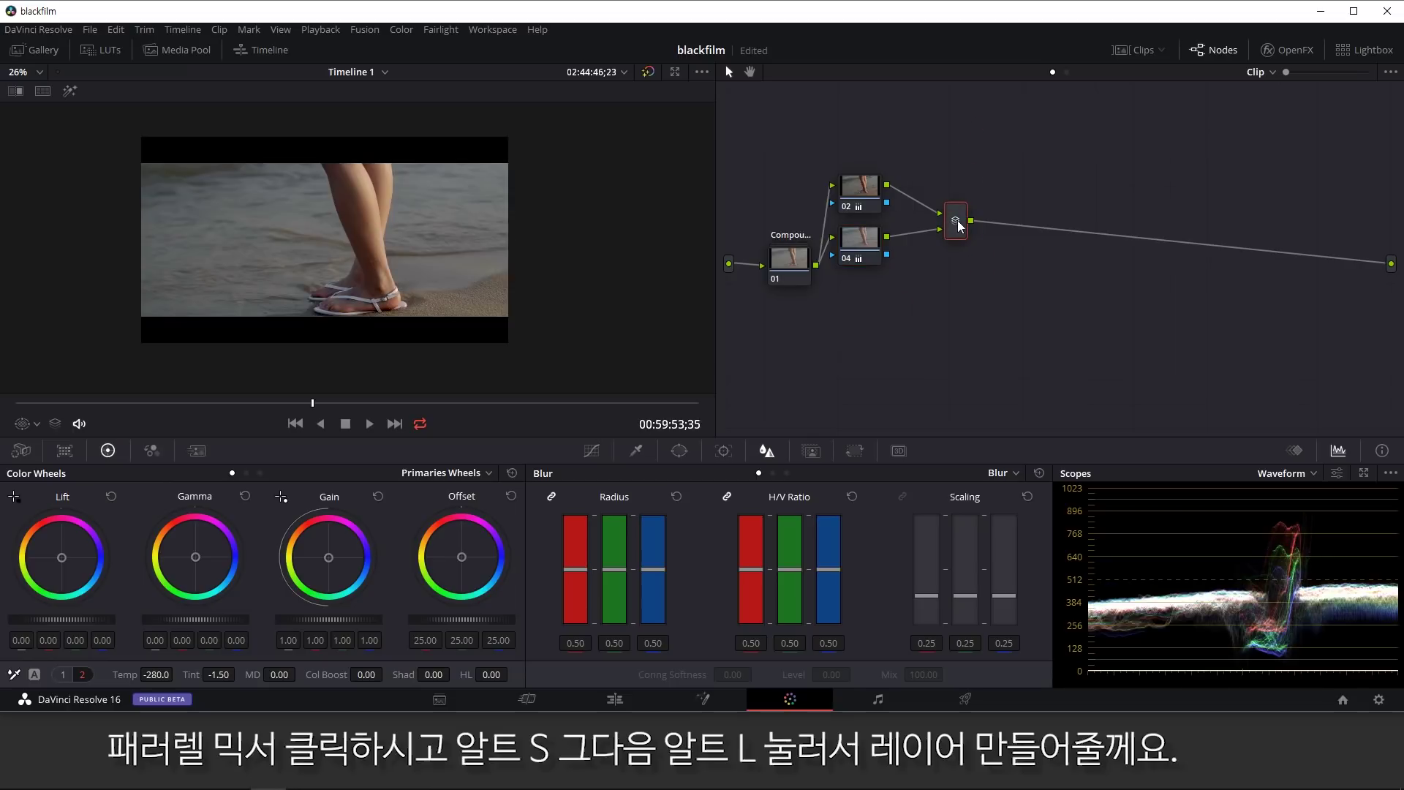
pyautogui.hotkey('alt', 's')
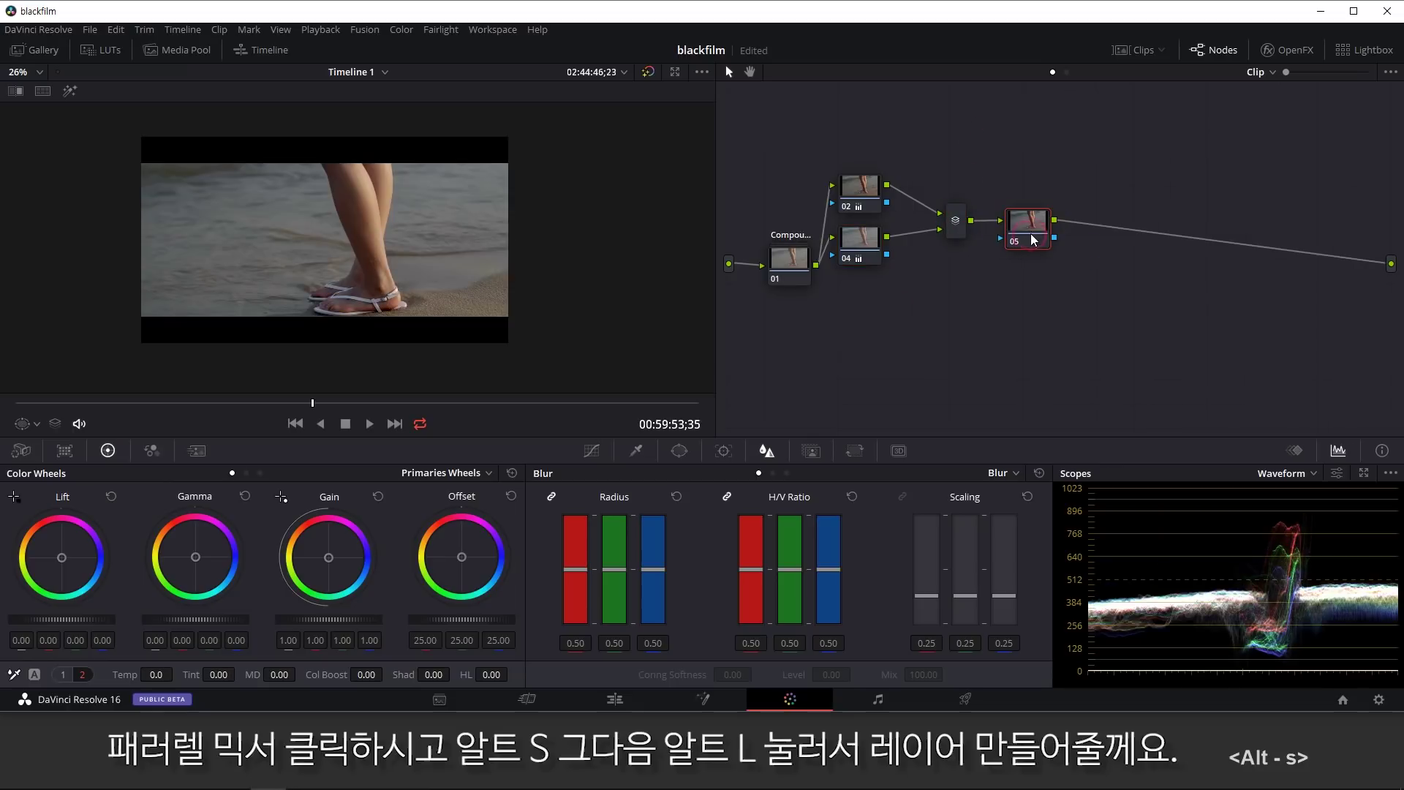
pyautogui.hotkey('alt', 'l')
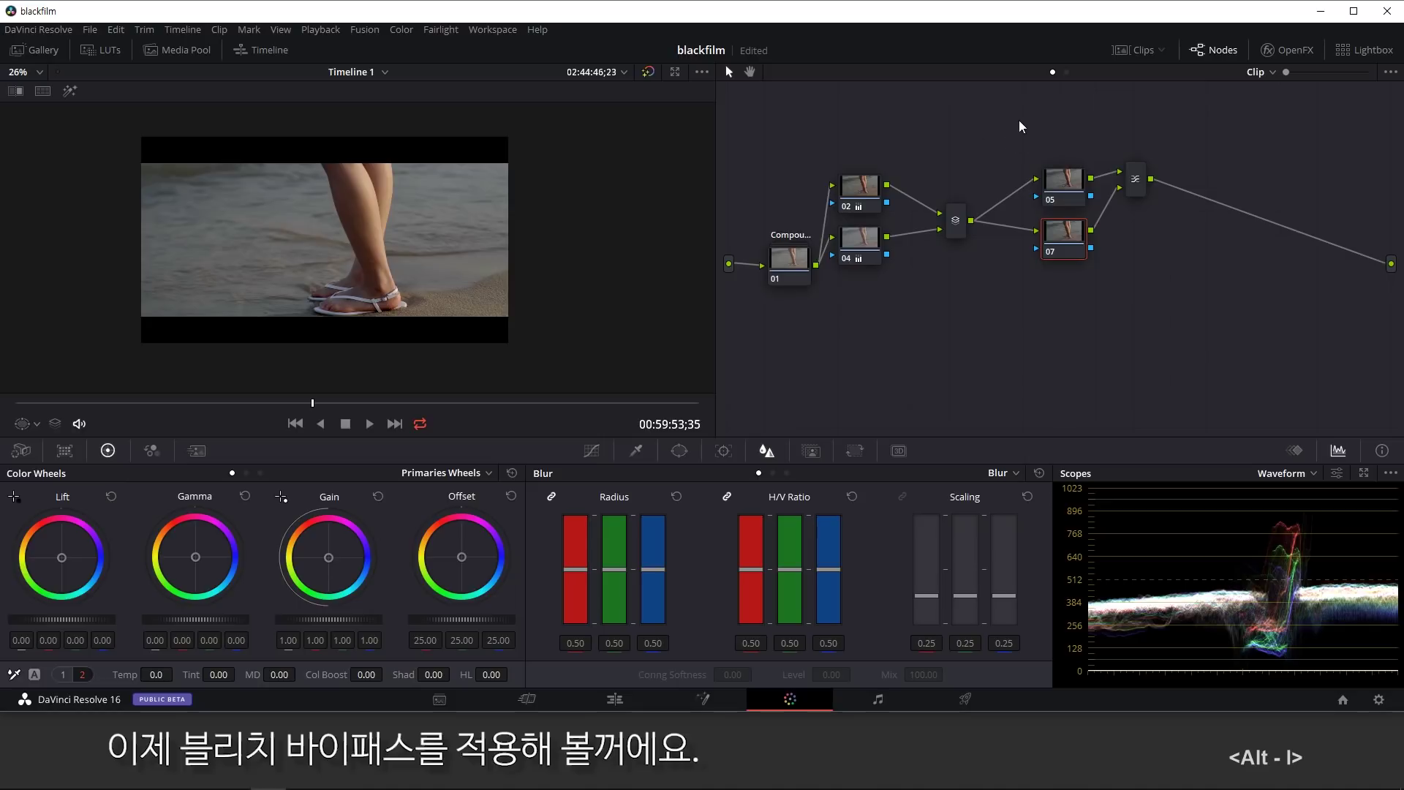
pyautogui.click(1131, 278)
pyautogui.moveTo(1085, 237); pyautogui.dragTo(1088, 276)
pyautogui.moveTo(1064, 183); pyautogui.dragTo(1051, 141)
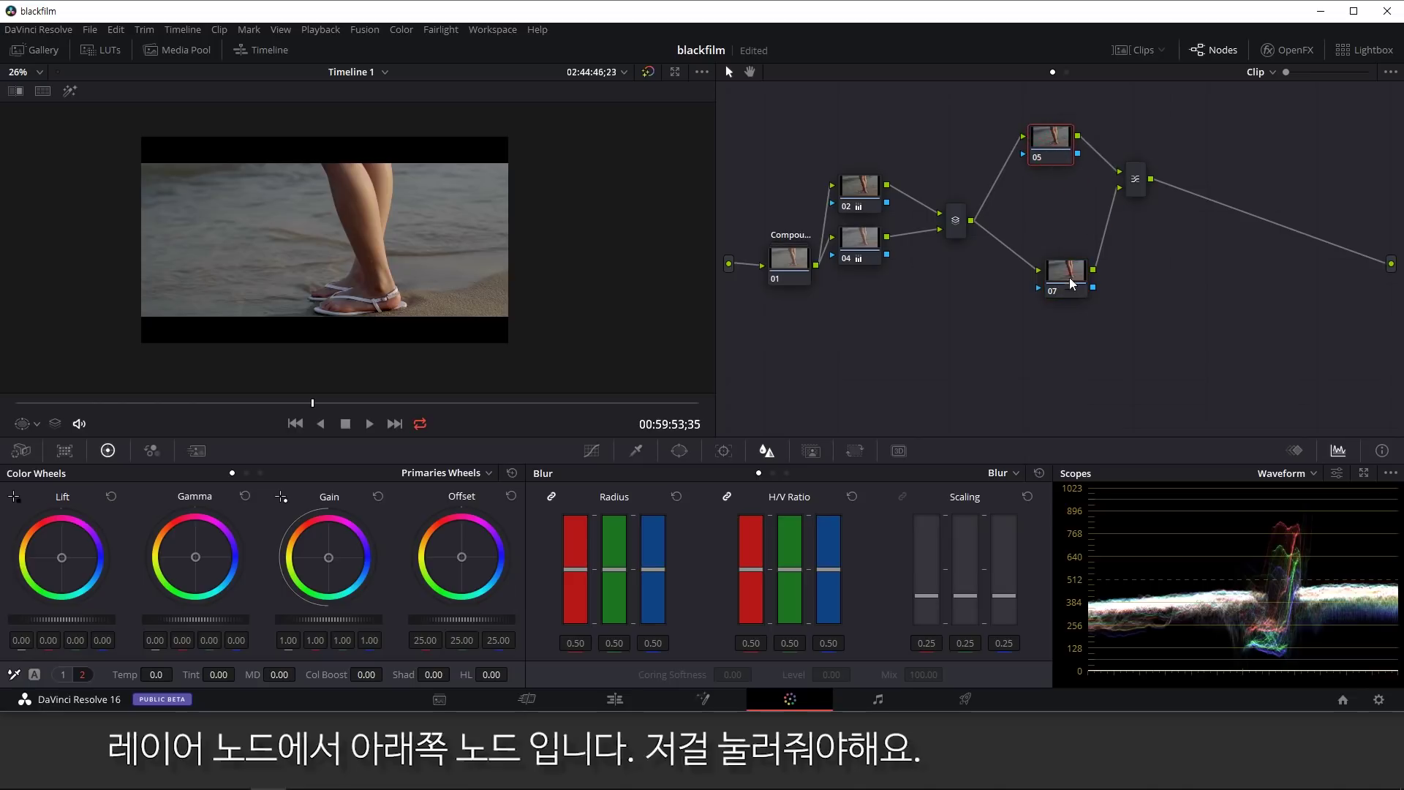
pyautogui.moveTo(1073, 278); pyautogui.dragTo(1056, 248)
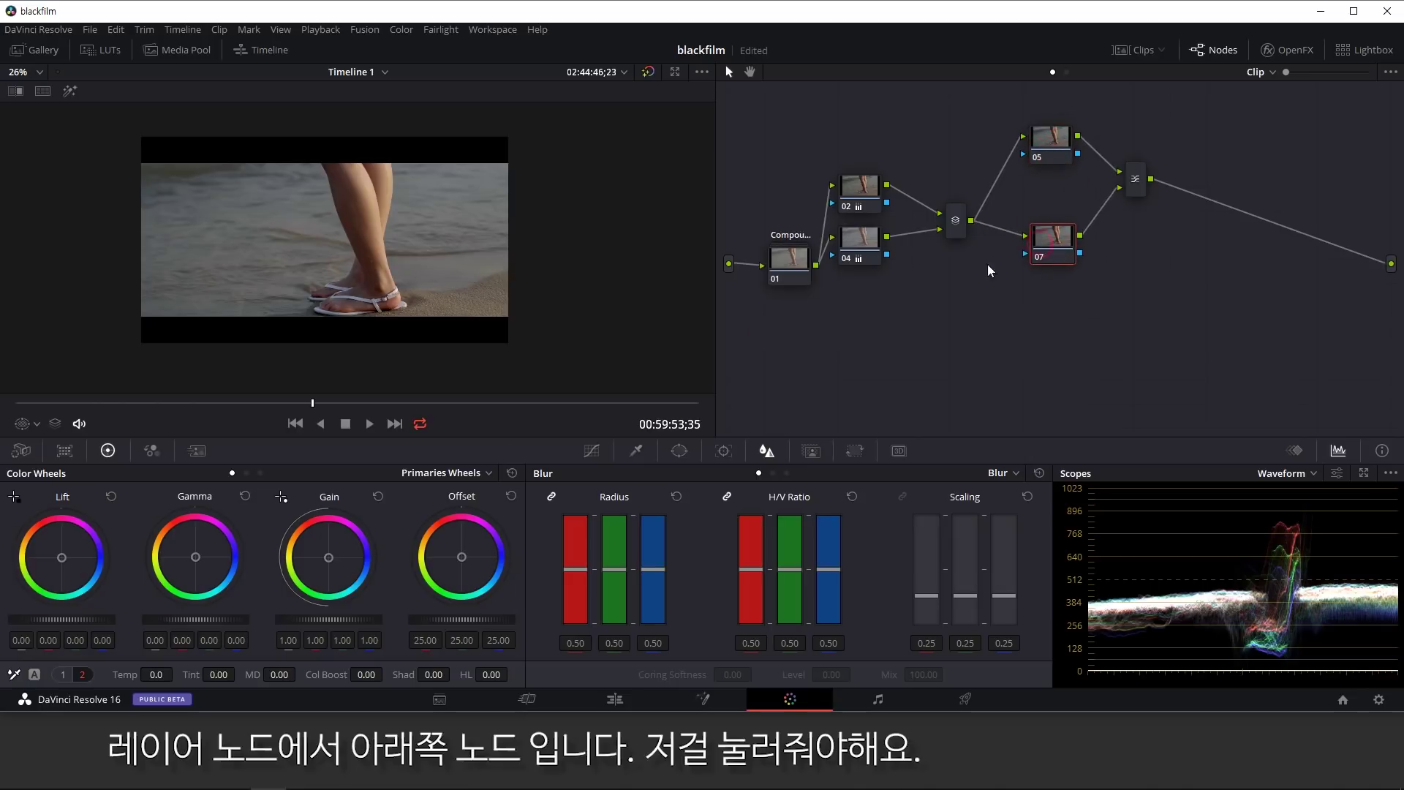
# Set the saturation of the lower layer node 07 to 0.
pyautogui.click(62, 674)
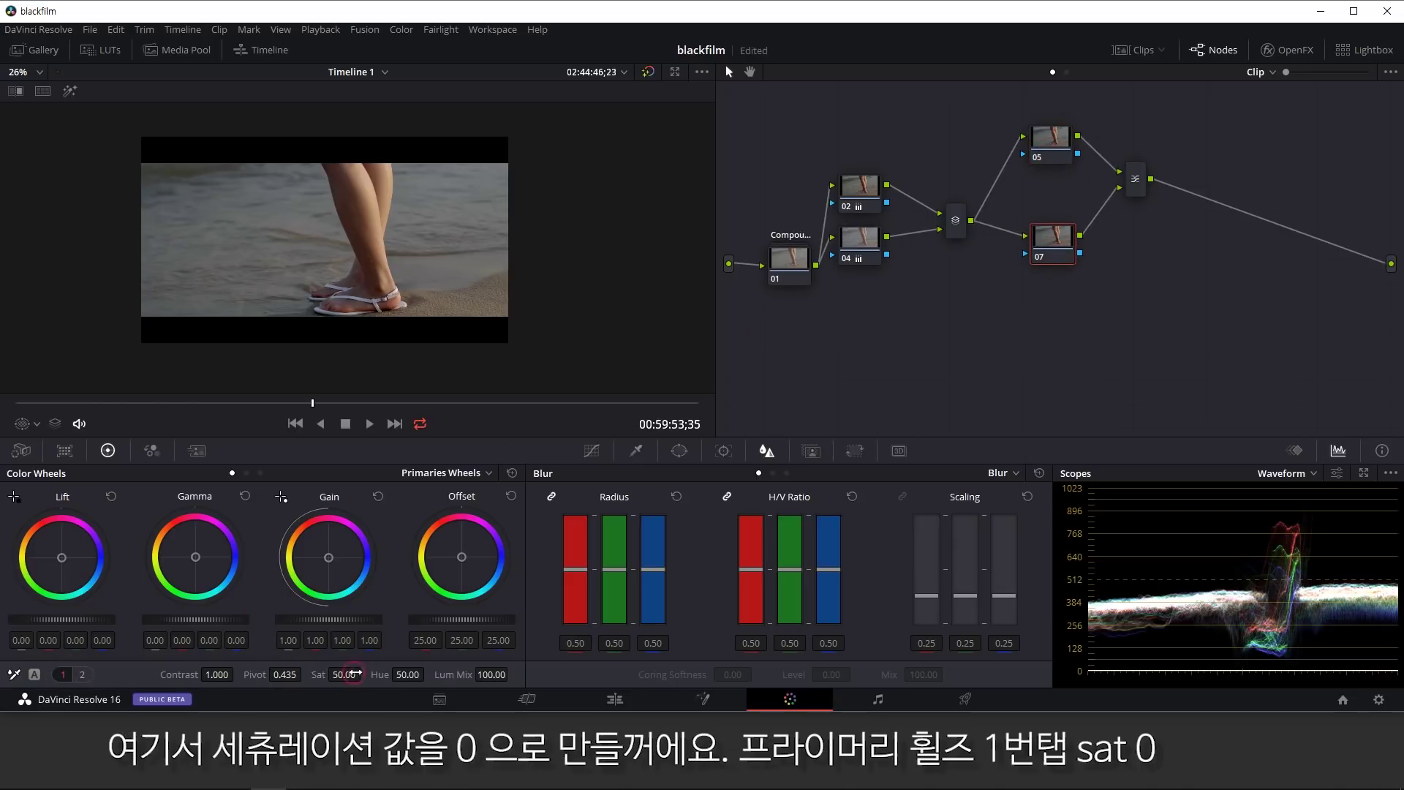
pyautogui.doubleClick(341, 674)
pyautogui.write('0')
pyautogui.press('Return')
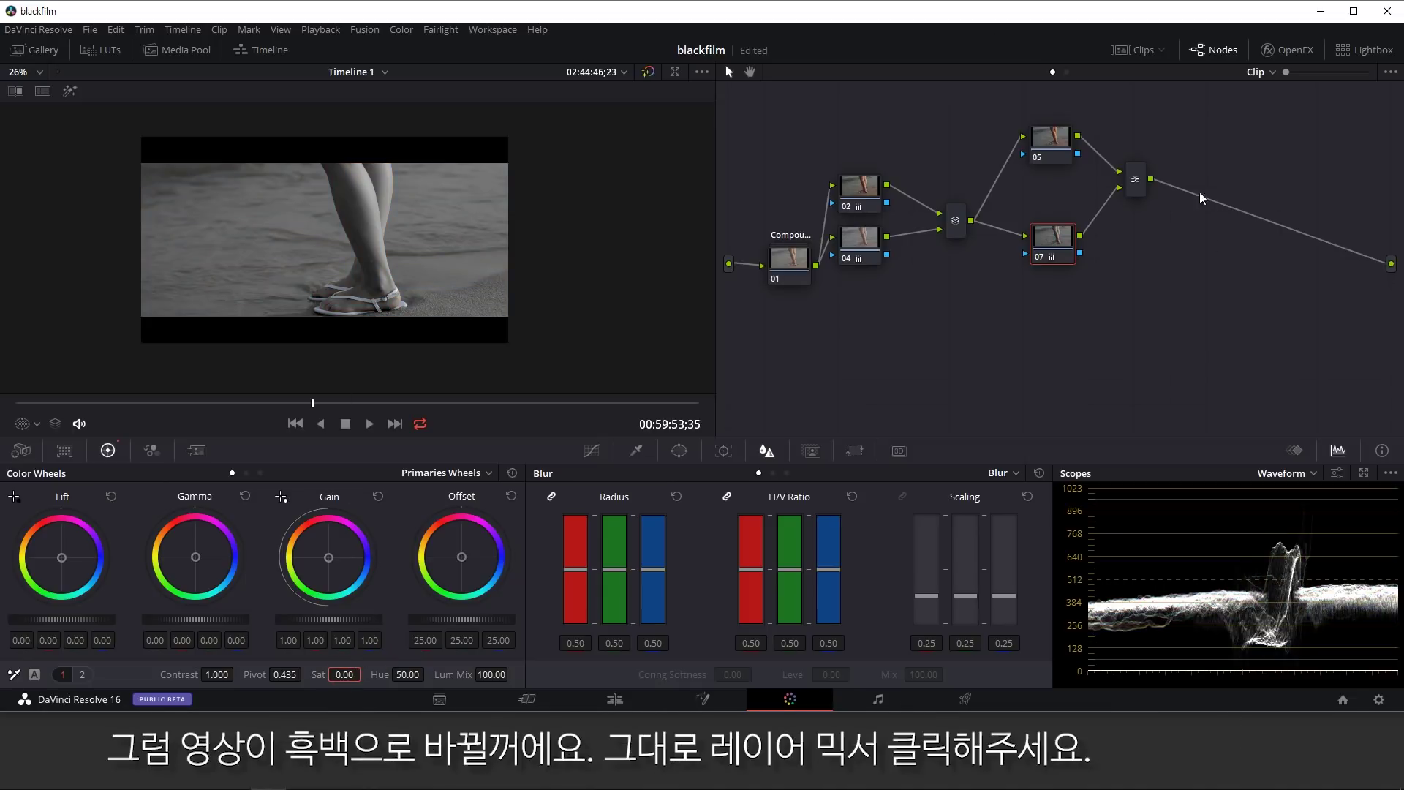
# Set the layer mixer's composite mode to Overlay and check the bleach bypass look in the viewer.
pyautogui.click(1142, 186)
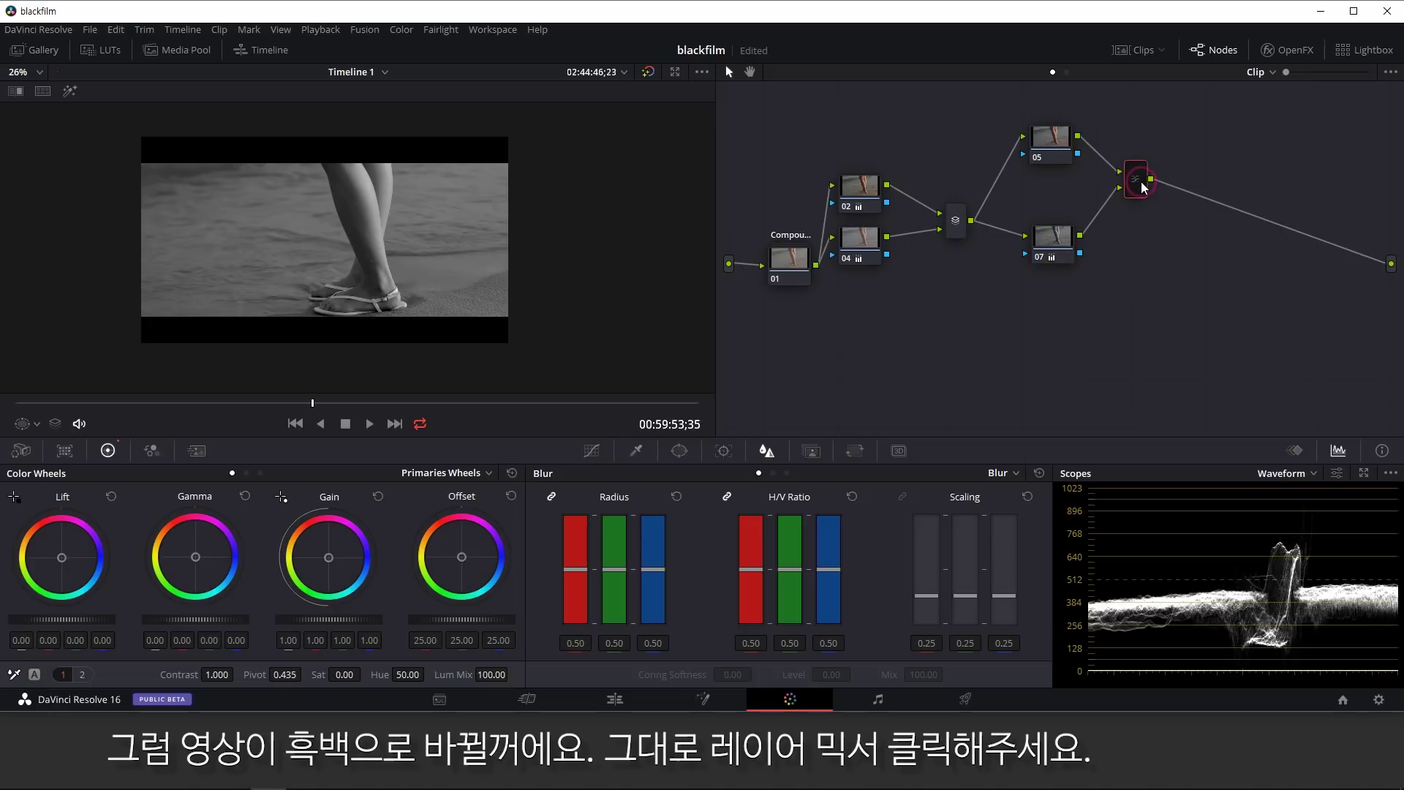
pyautogui.hotkey('ctrl', 'd')
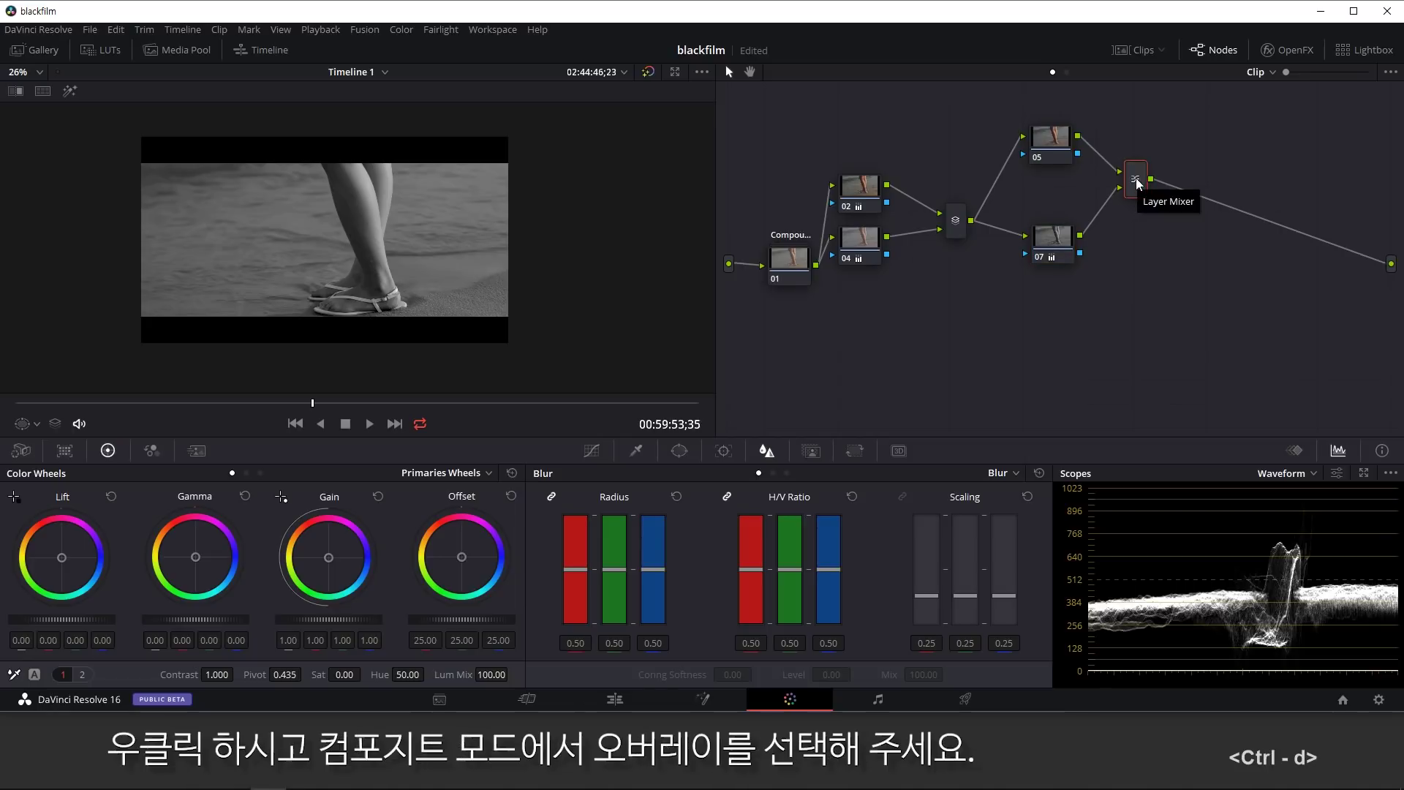
pyautogui.rightClick(1135, 178)
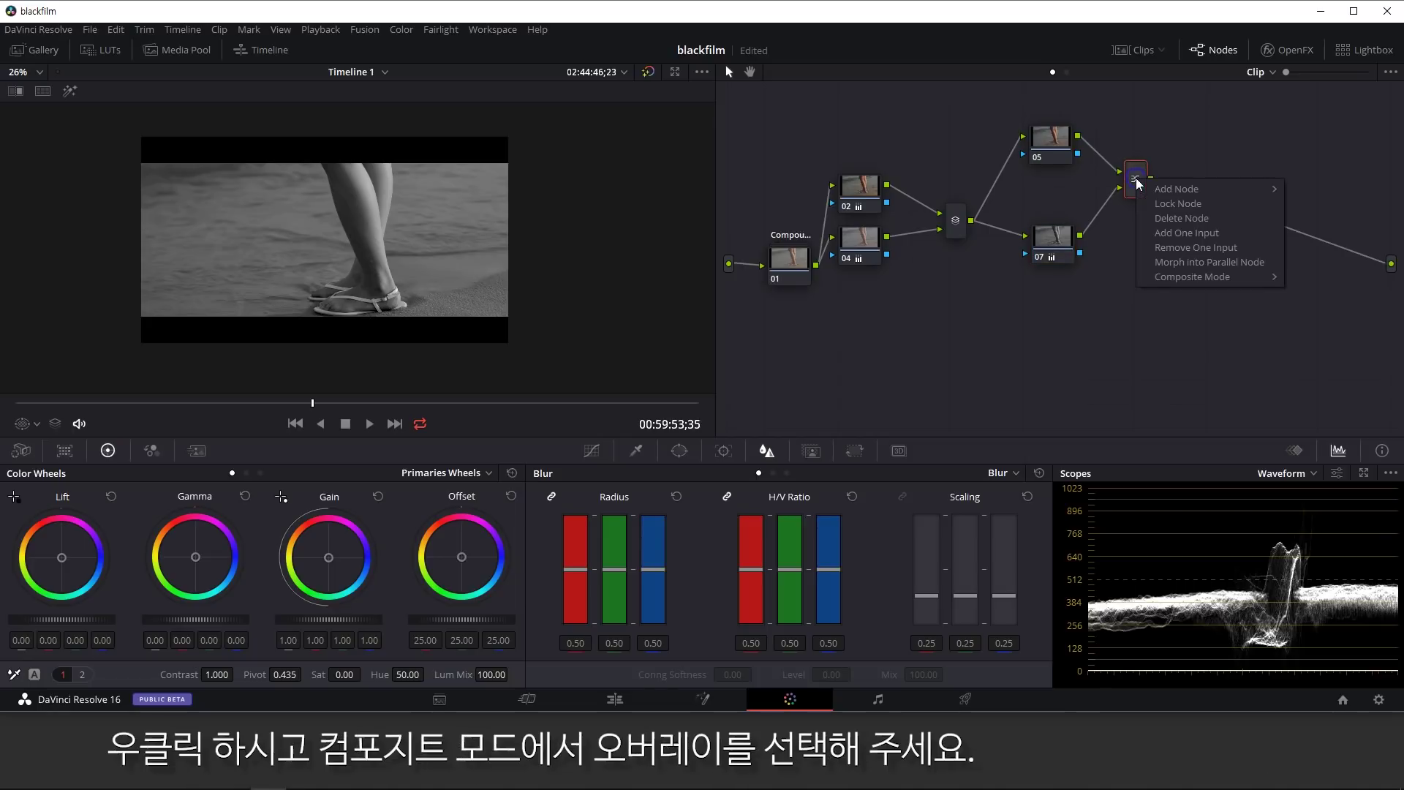
pyautogui.moveTo(1209, 278)
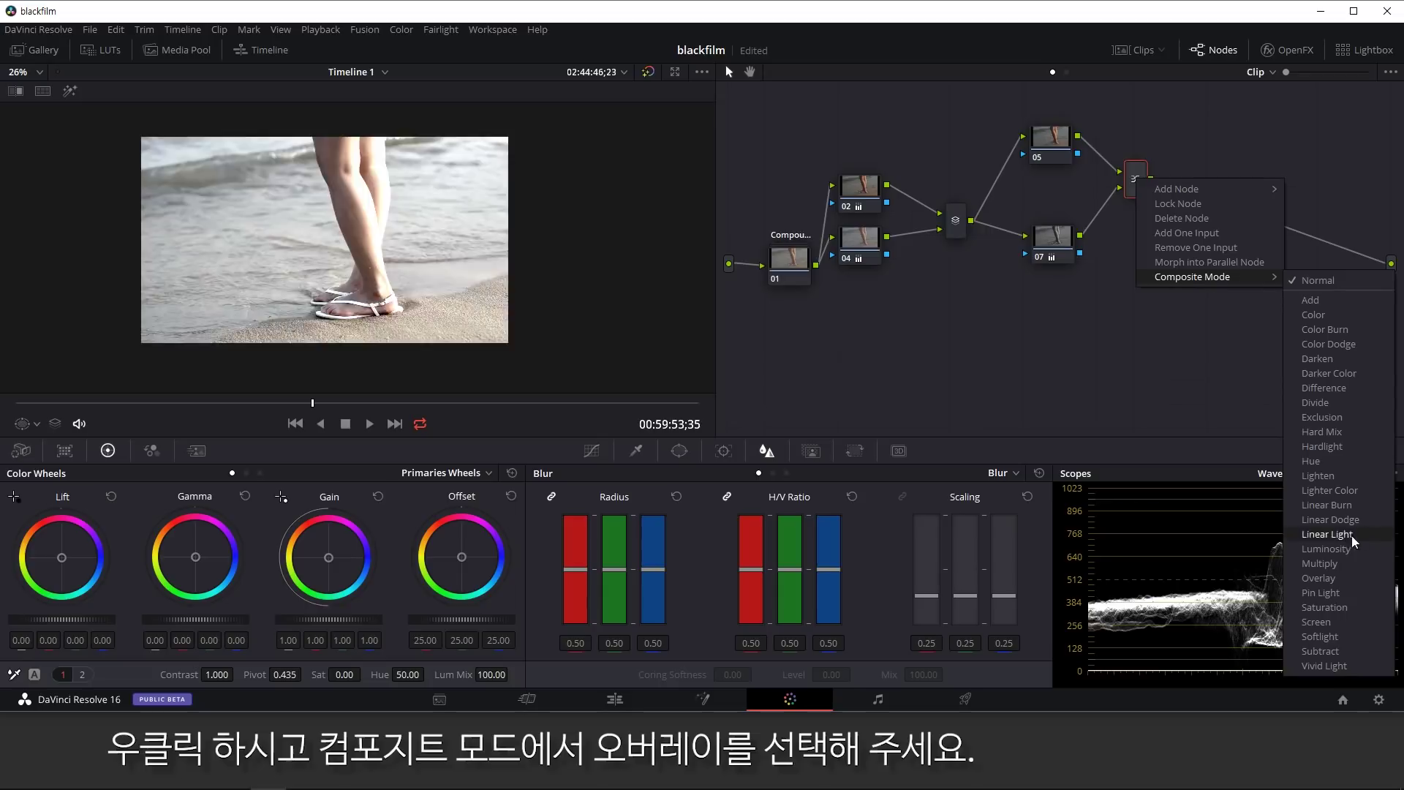
pyautogui.click(1341, 576)
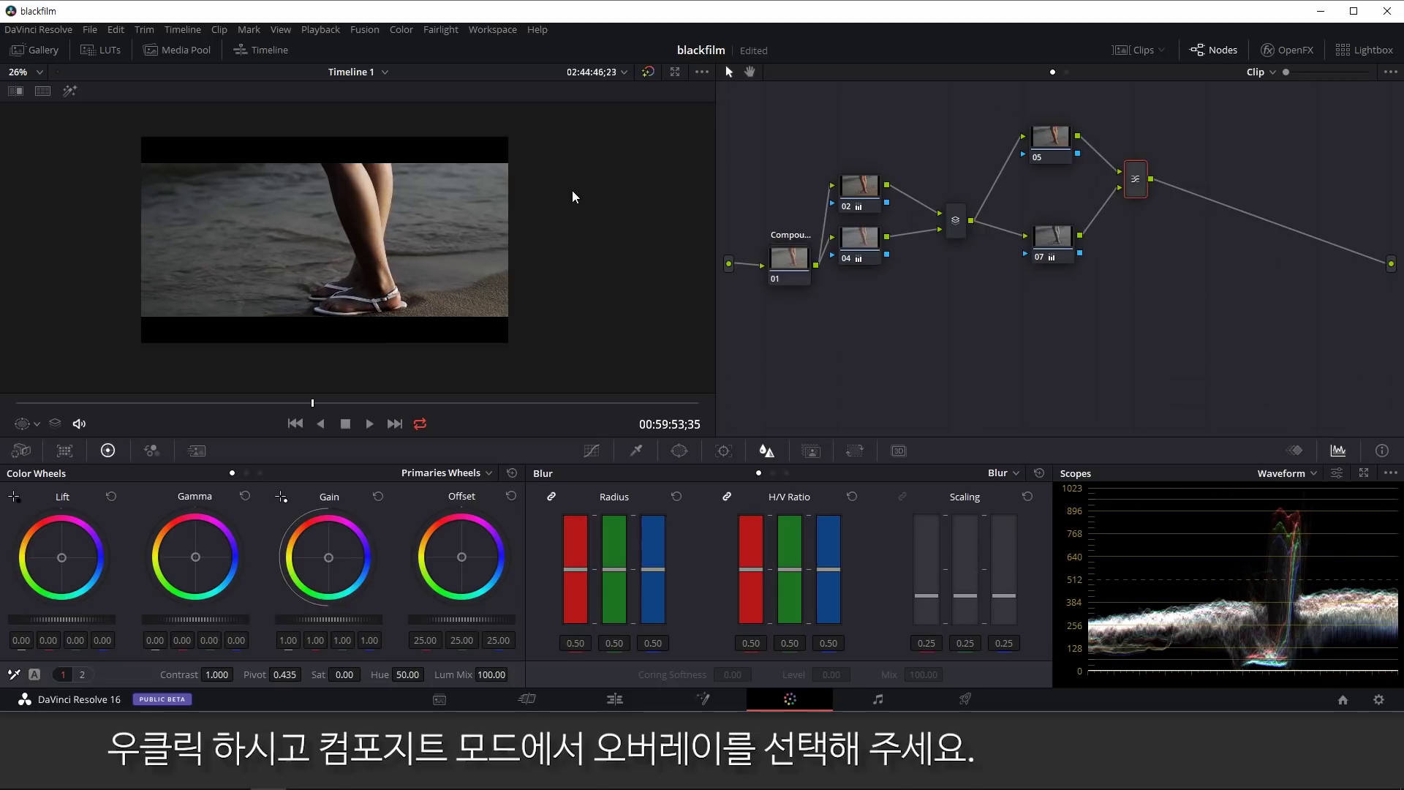
pyautogui.scroll(5, 430, 199)
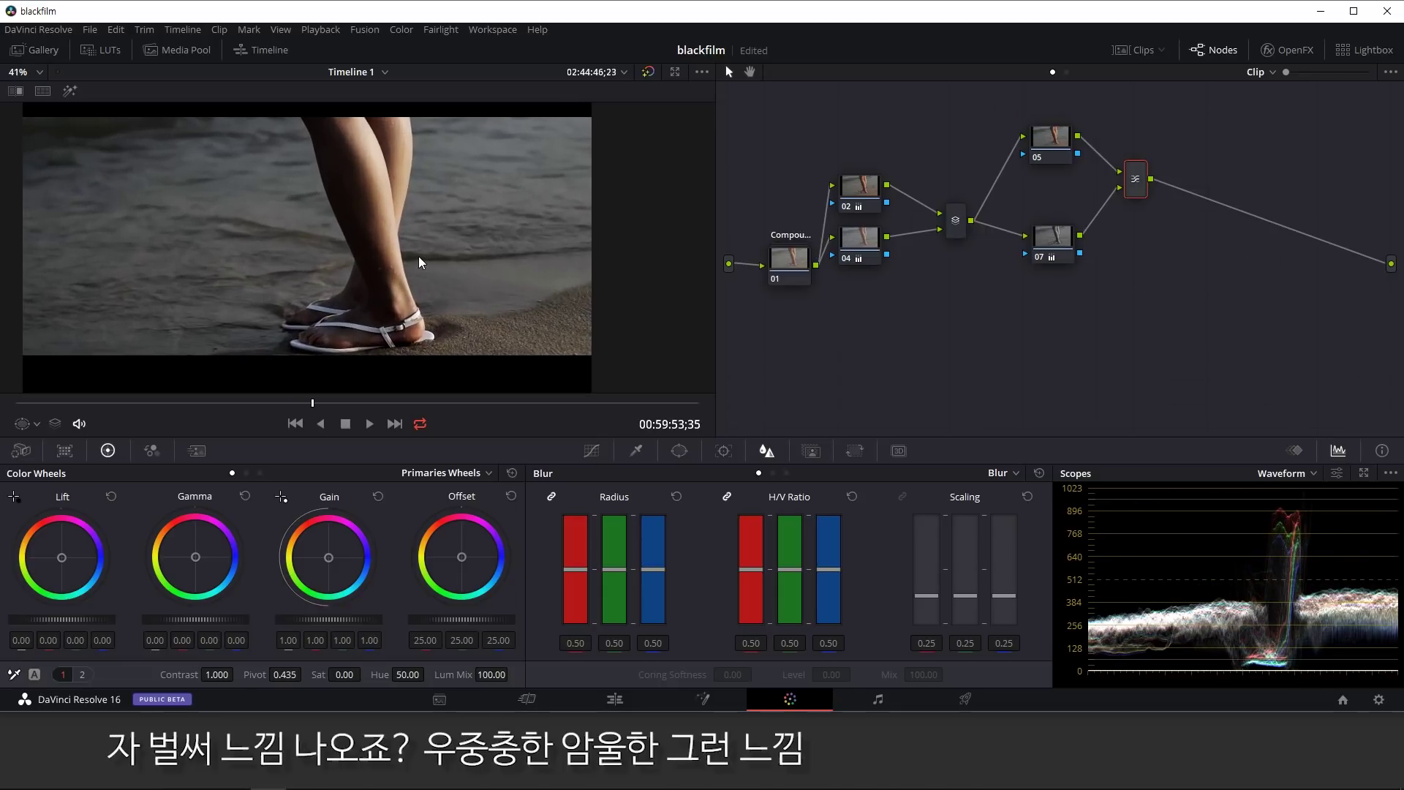
pyautogui.scroll(-5, 410, 251)
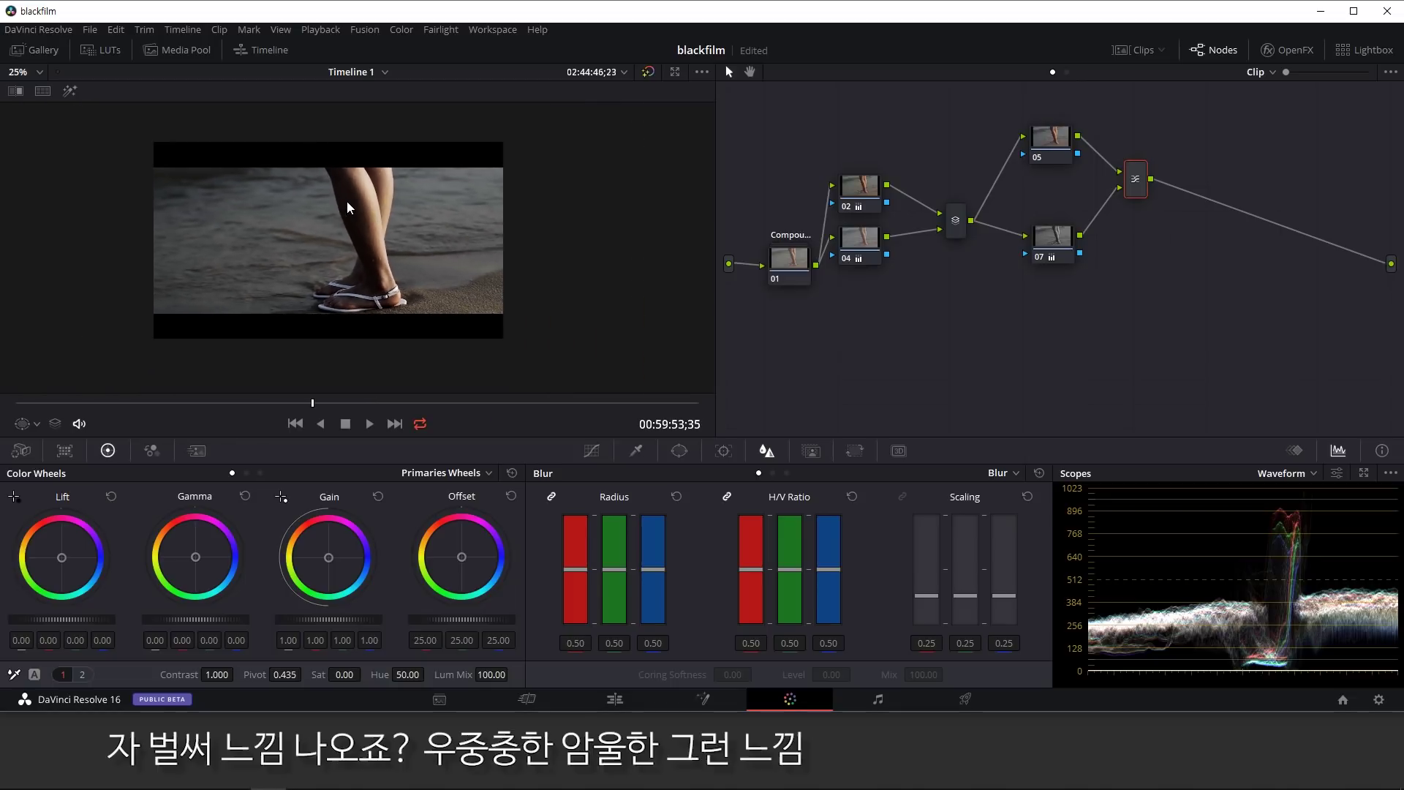
pyautogui.scroll(3, 358, 232)
pyautogui.scroll(-3, 344, 233)
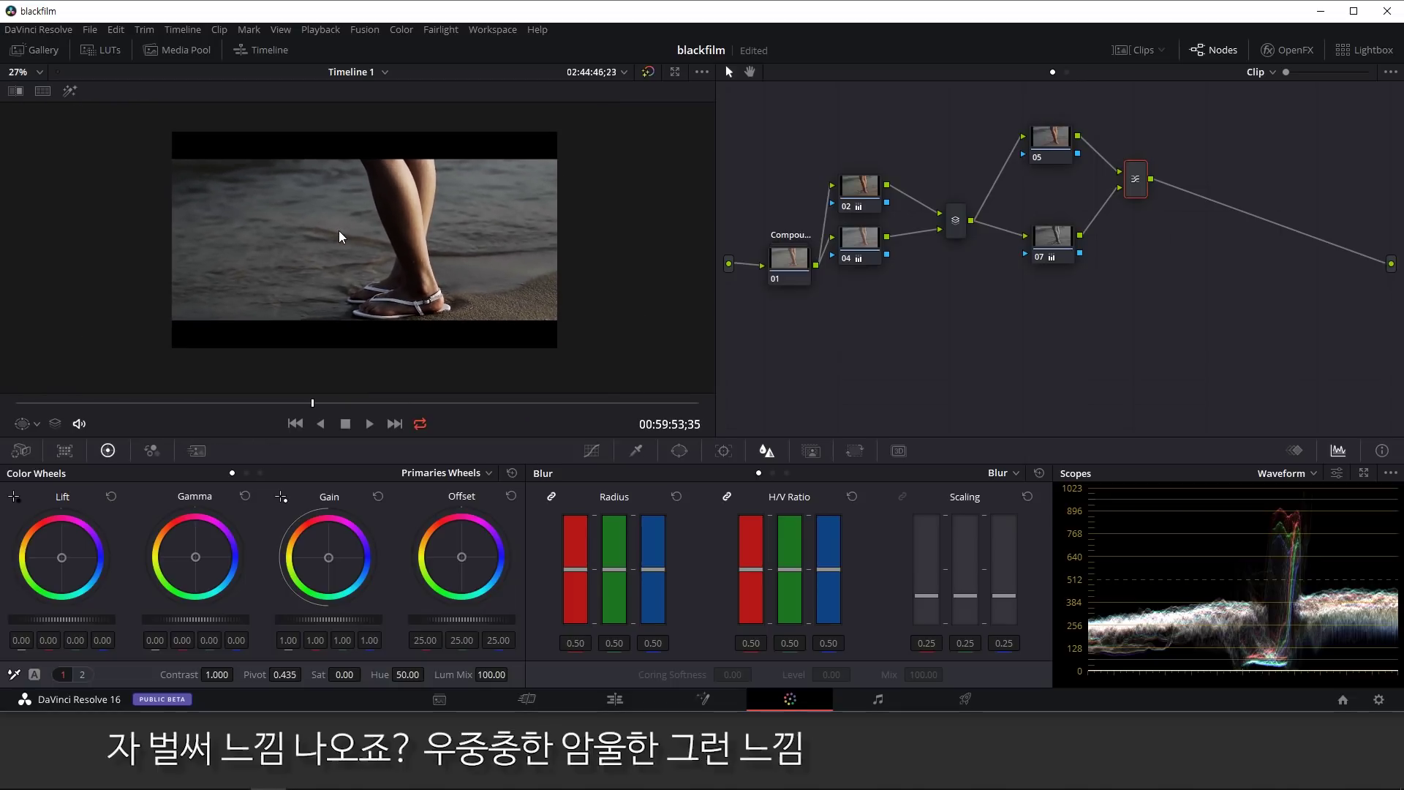
# Add a serial node after the layer mixer for the creative look.
pyautogui.click(1045, 160)
pyautogui.click(1135, 170)
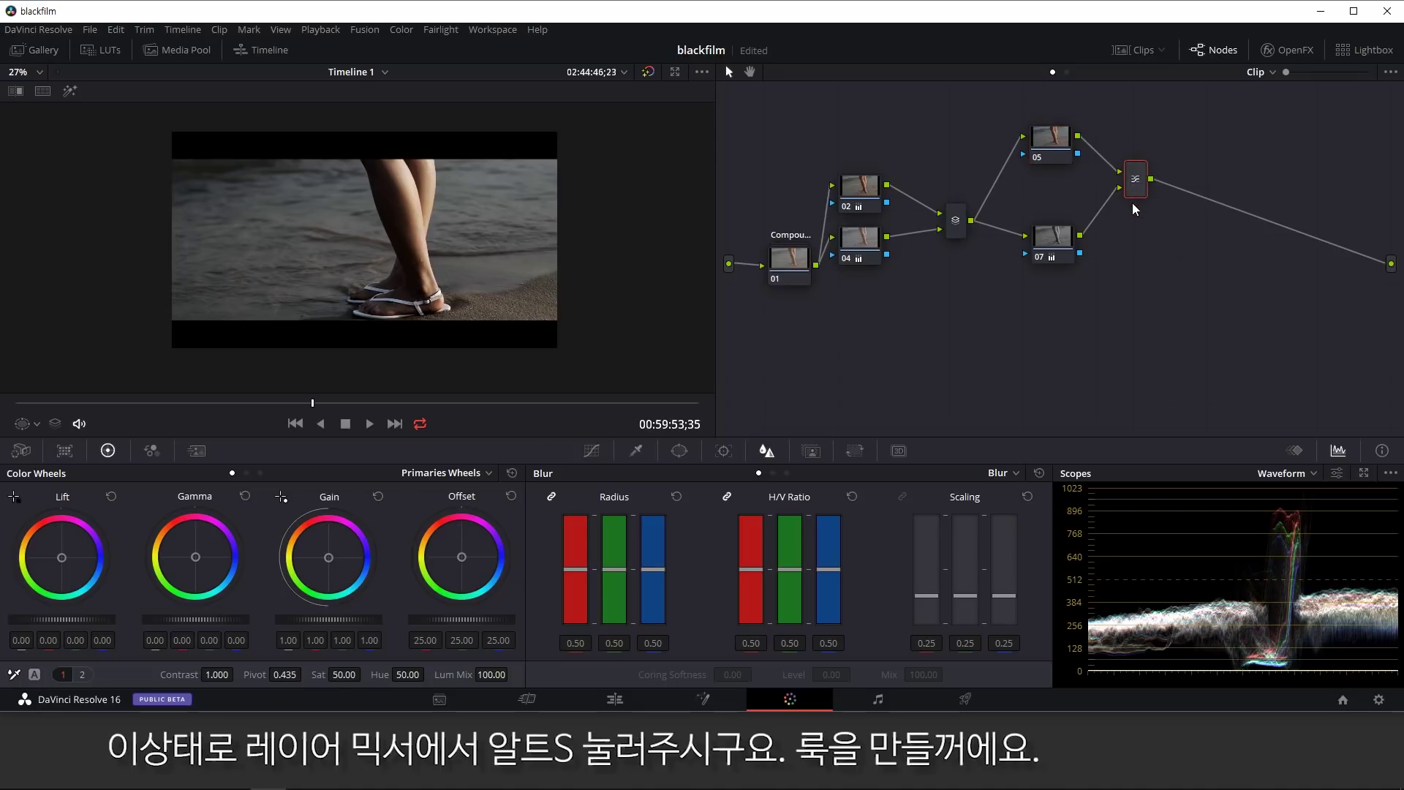
pyautogui.hotkey('alt', 's')
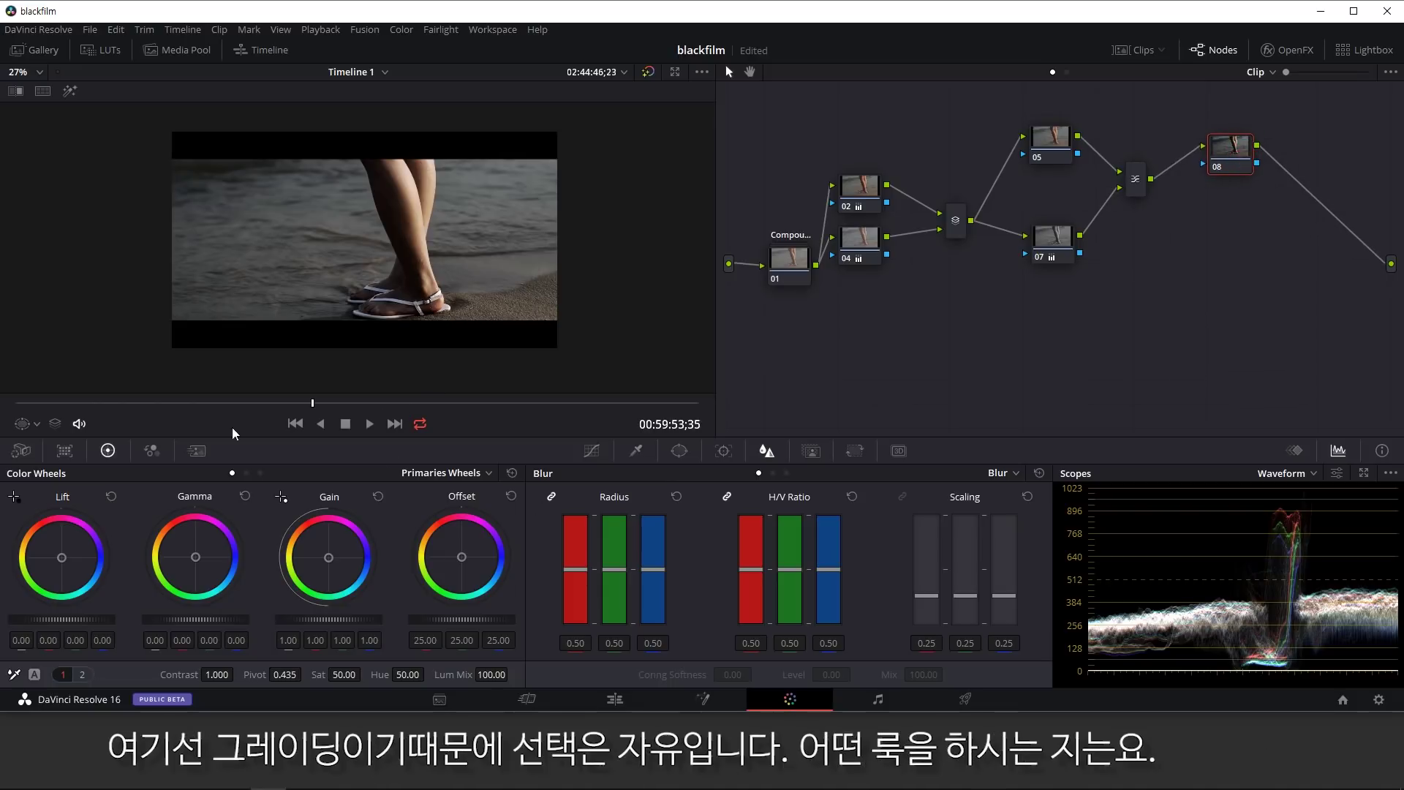
# Create a sepia look on node 08 by lowering the blue curve's highlight end and pulling the red curve's highlight point inward.
pyautogui.click(585, 453)
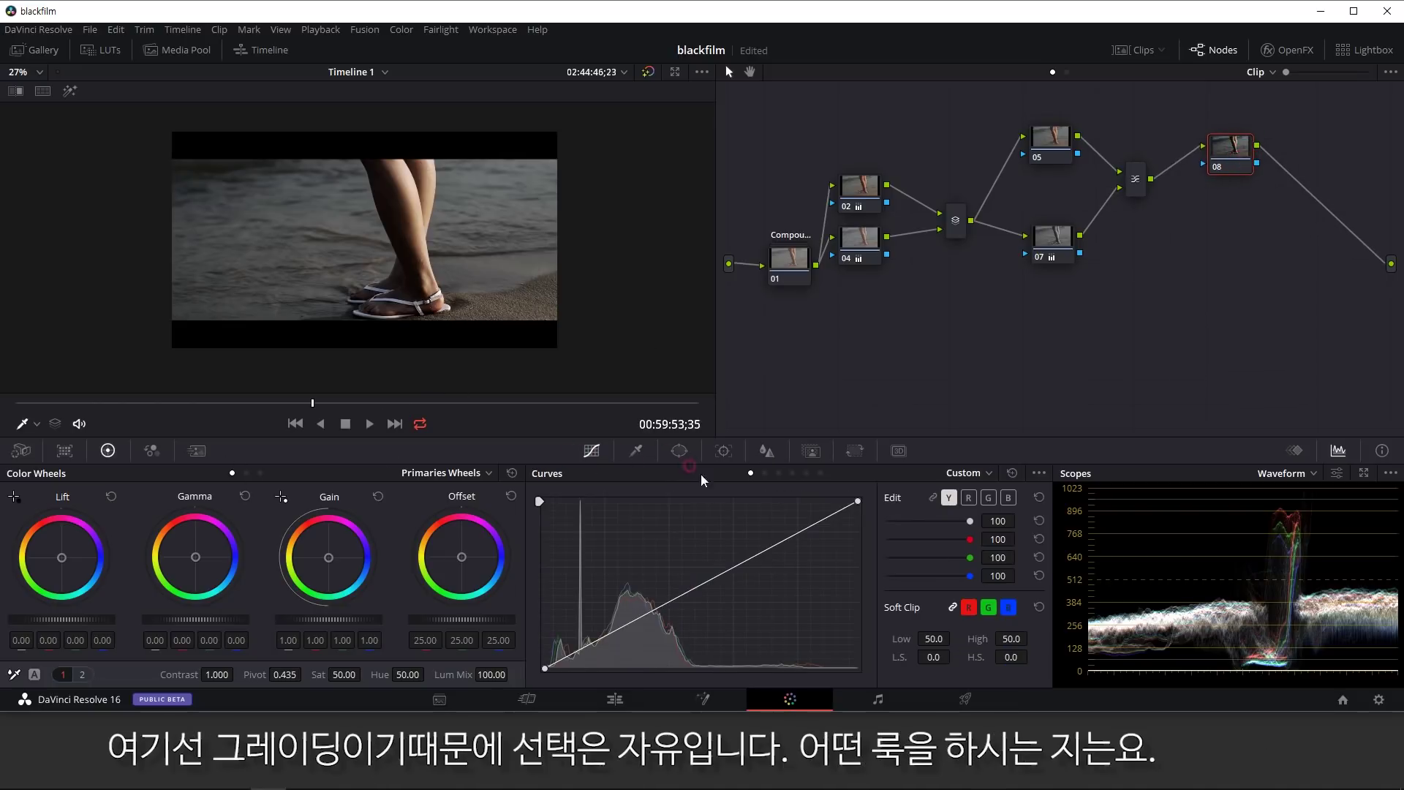
pyautogui.click(988, 499)
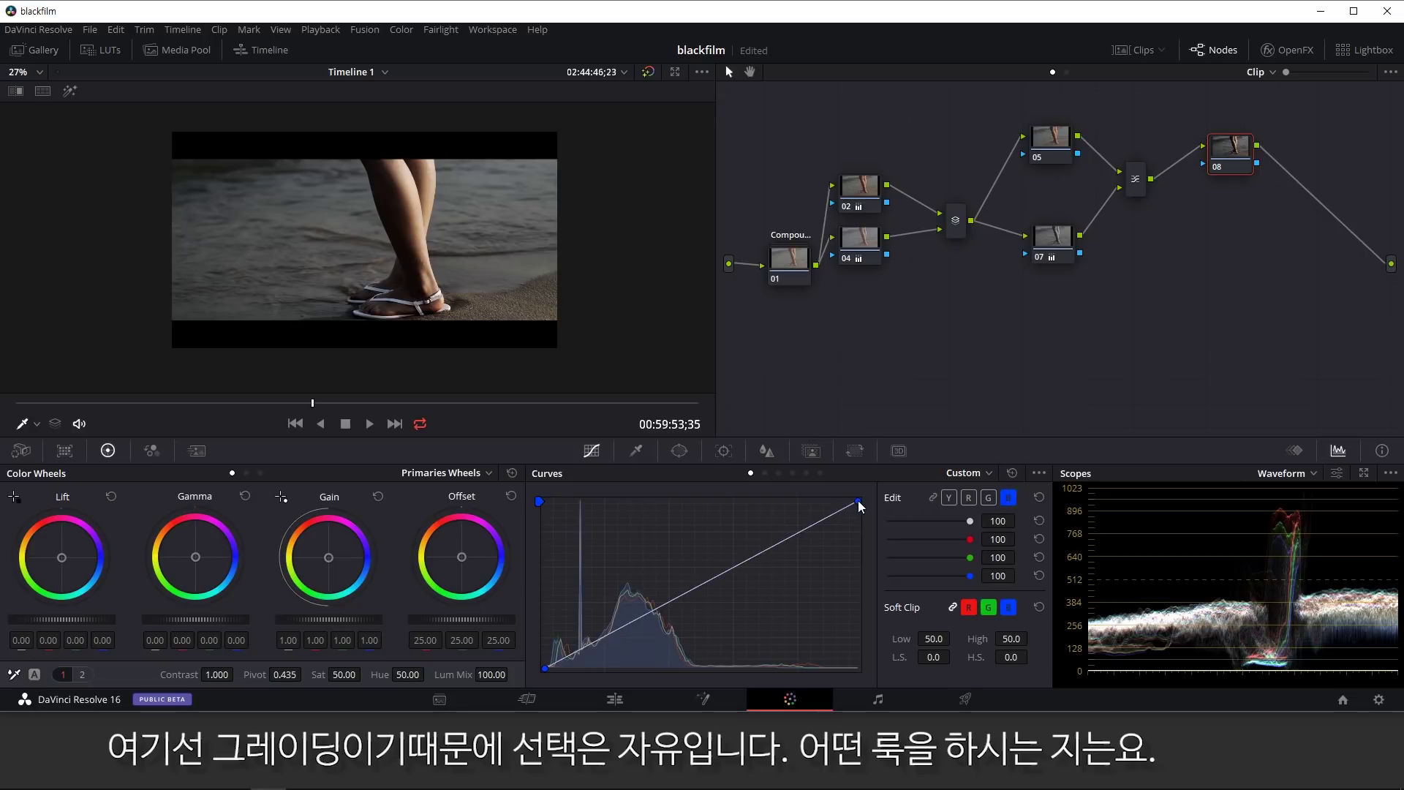
pyautogui.moveTo(858, 501); pyautogui.dragTo(862, 528)
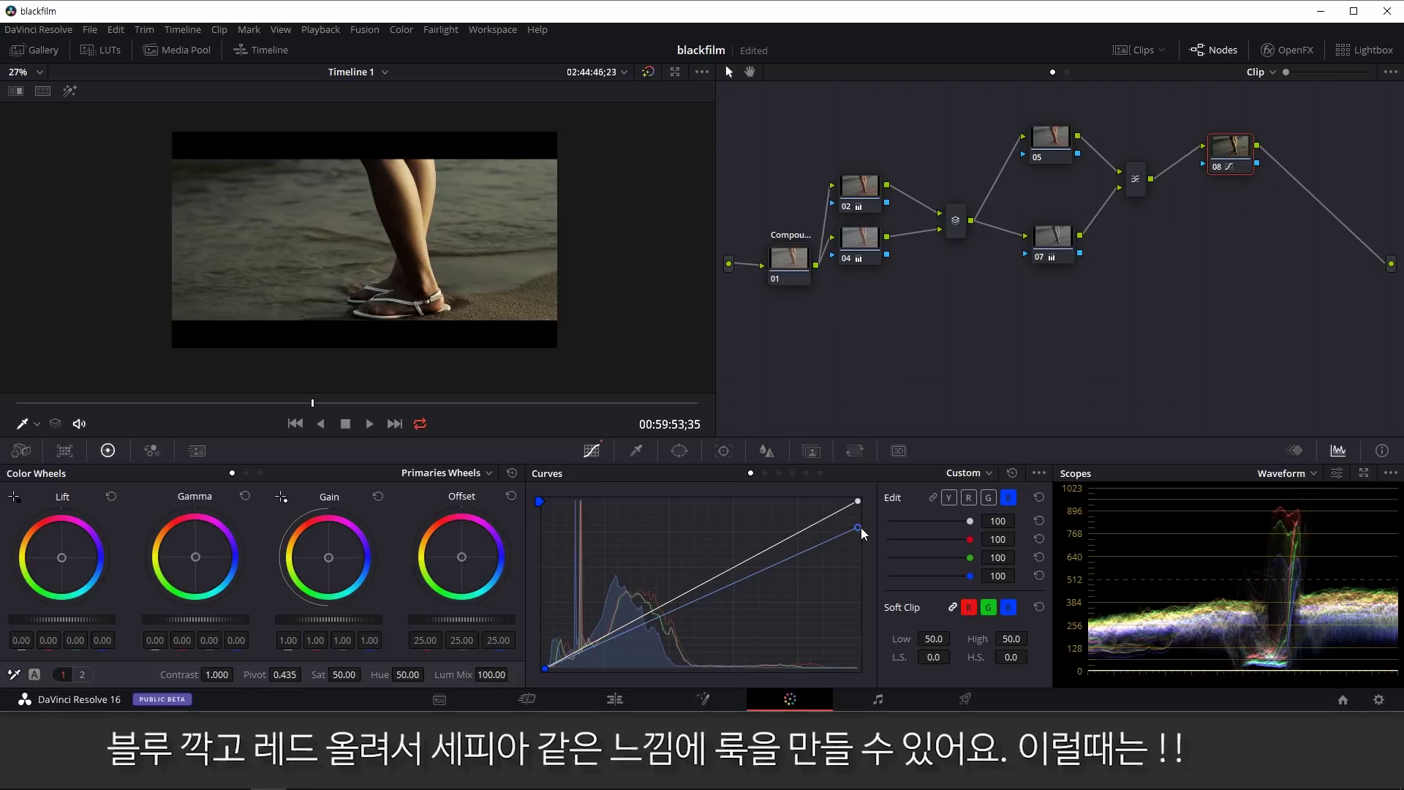
pyautogui.click(969, 498)
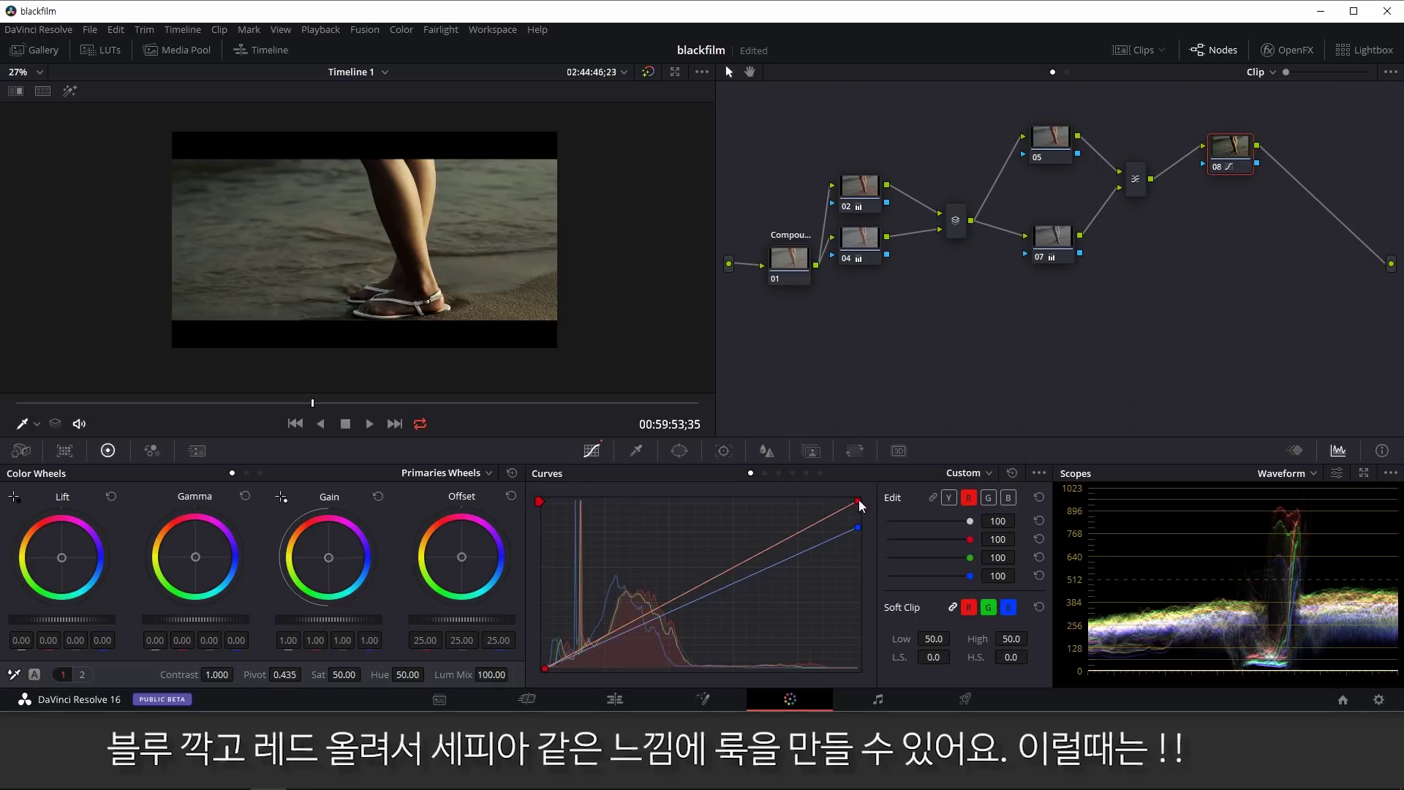
pyautogui.moveTo(858, 502); pyautogui.dragTo(841, 502)
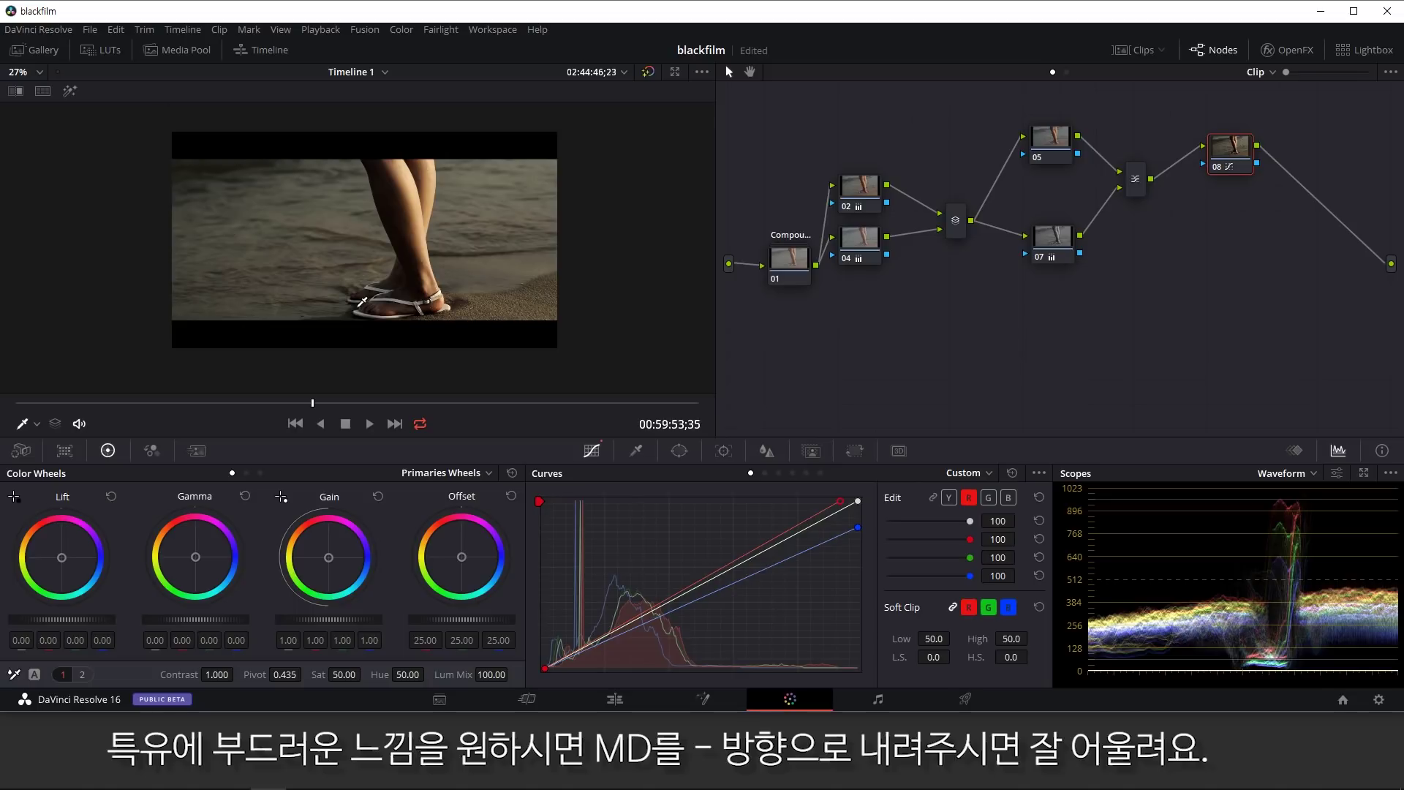
# Lower the midtone detail of node 08 to -68 and check the softened image in the viewer.
pyautogui.click(81, 674)
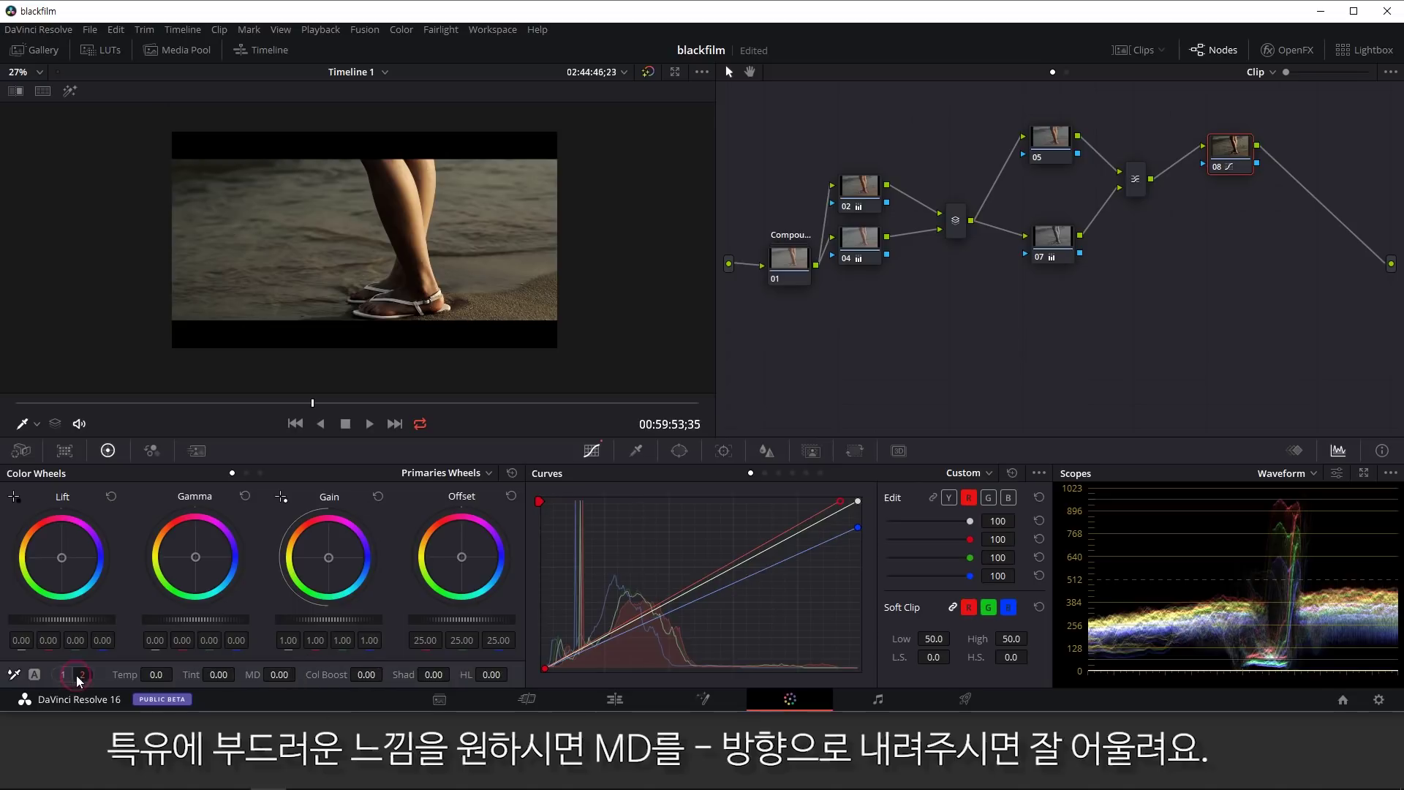
pyautogui.moveTo(278, 677); pyautogui.dragTo(301, 674)
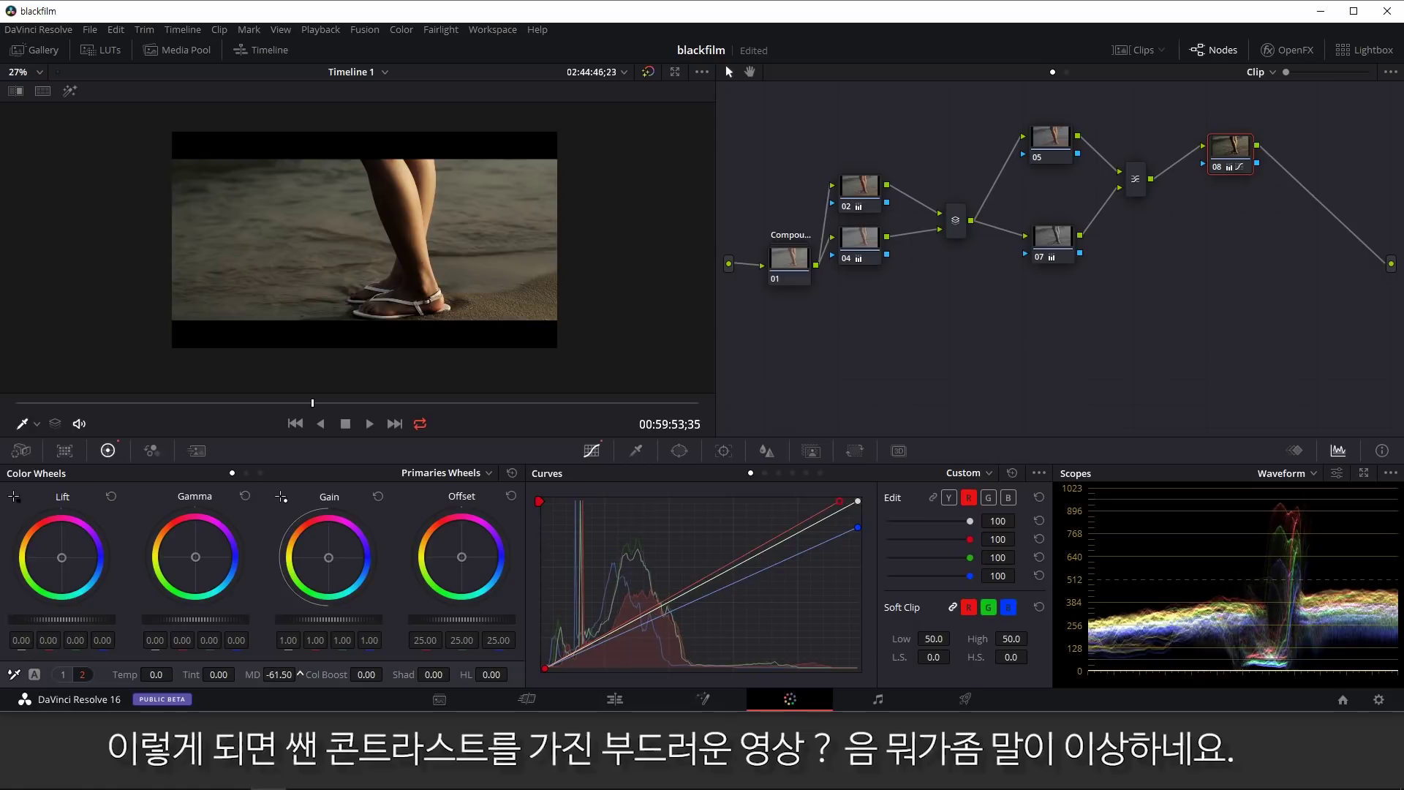
pyautogui.scroll(5, 431, 249)
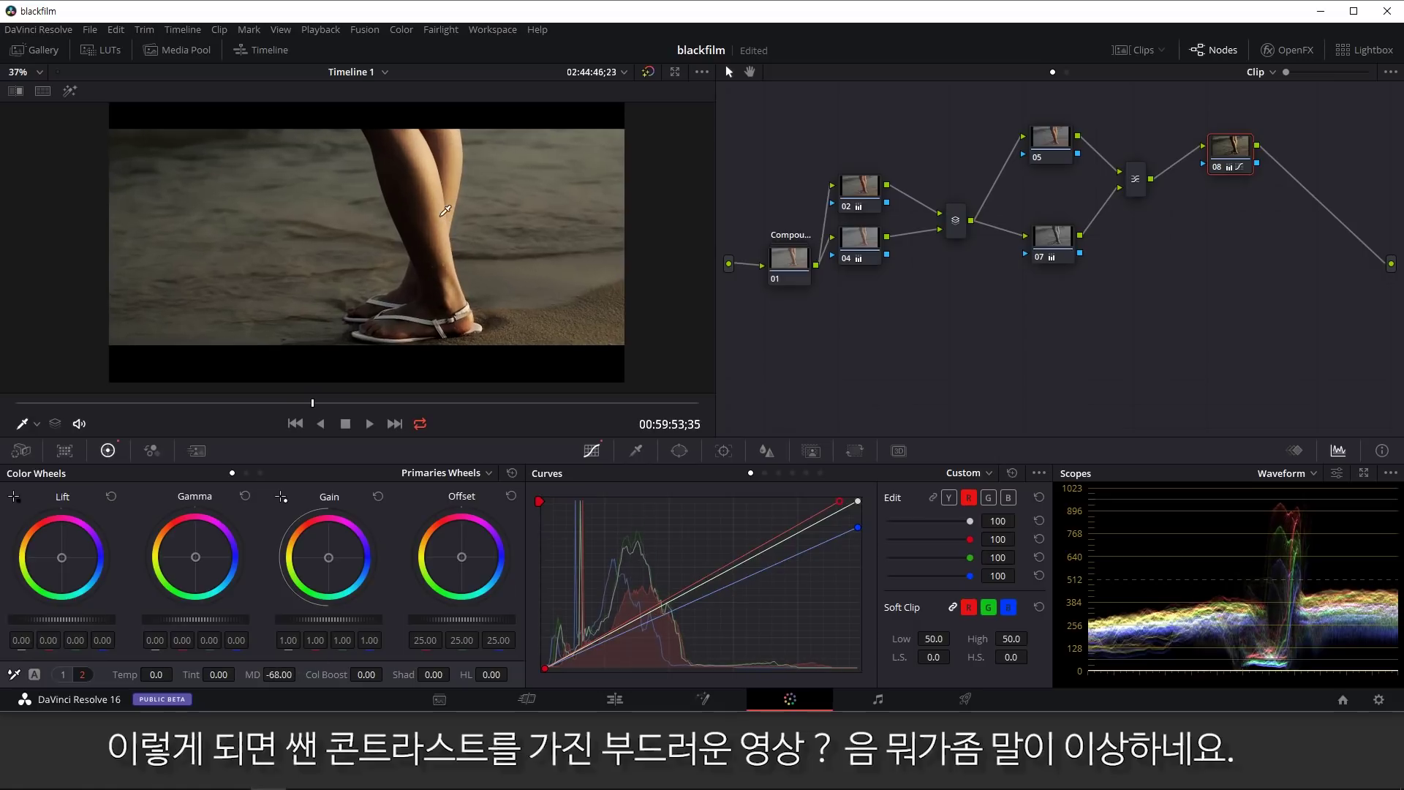
pyautogui.scroll(-2, 457, 245)
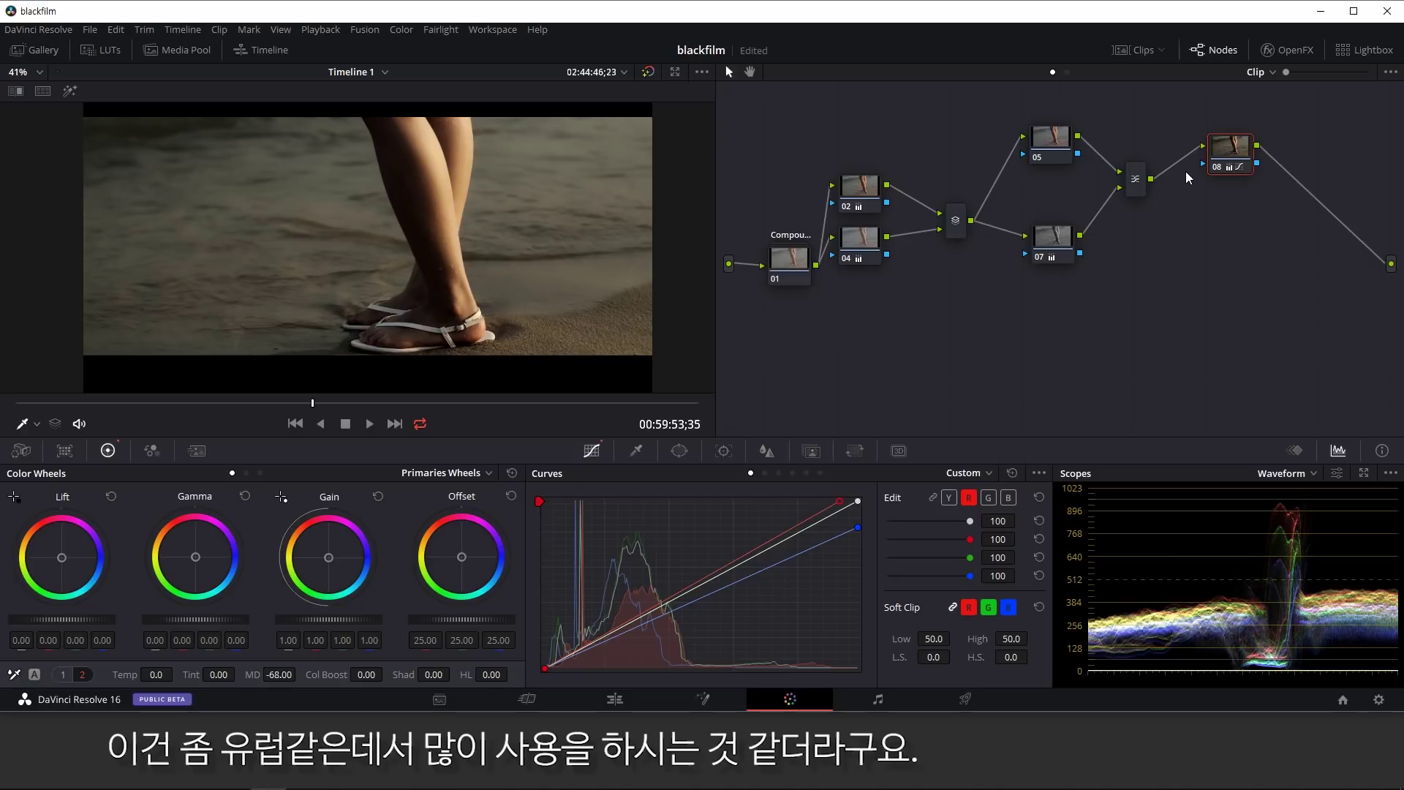
# Reset node 08's curves and primaries, and pull the blue and green curves' highlight points inward for a cool base look.
pyautogui.click(1013, 473)
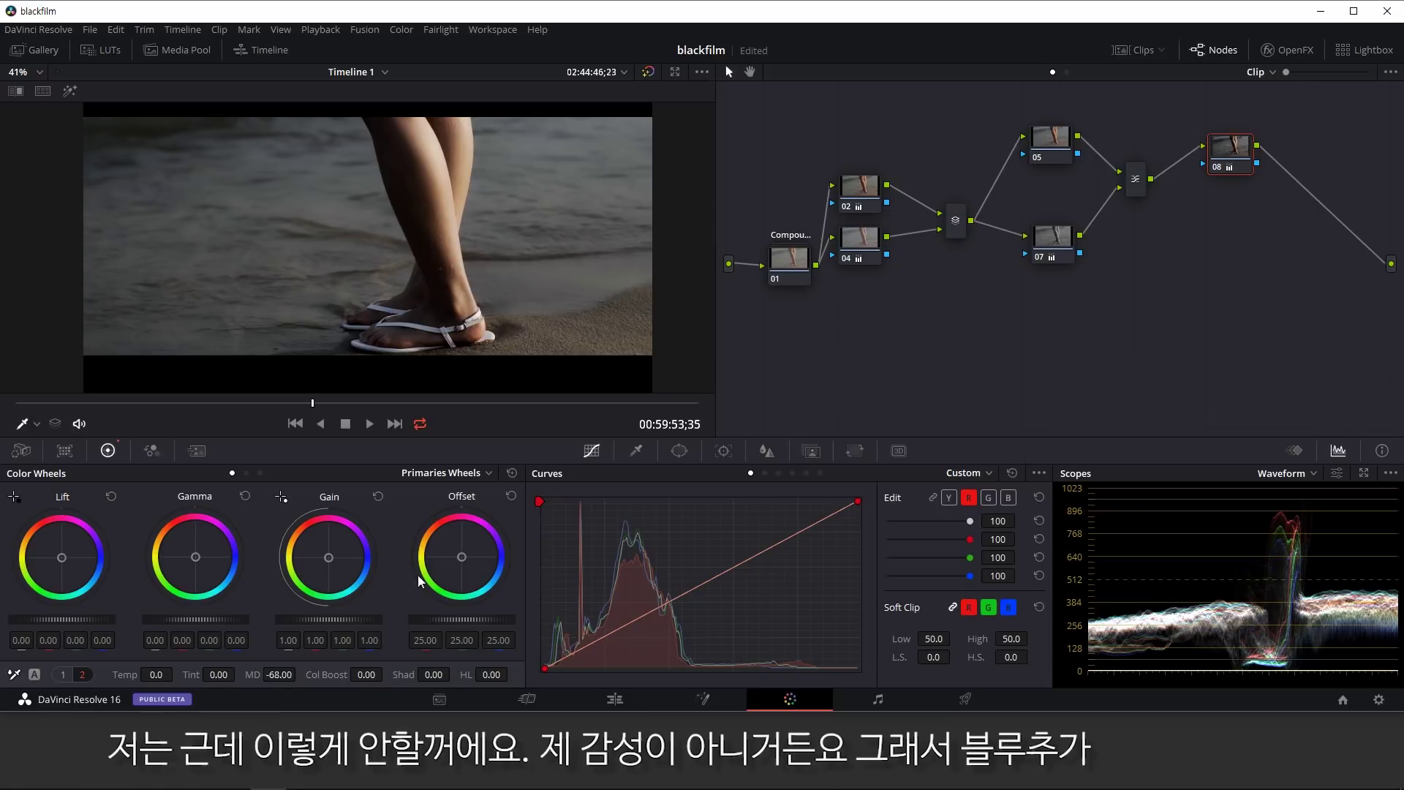
pyautogui.click(511, 472)
pyautogui.click(1008, 497)
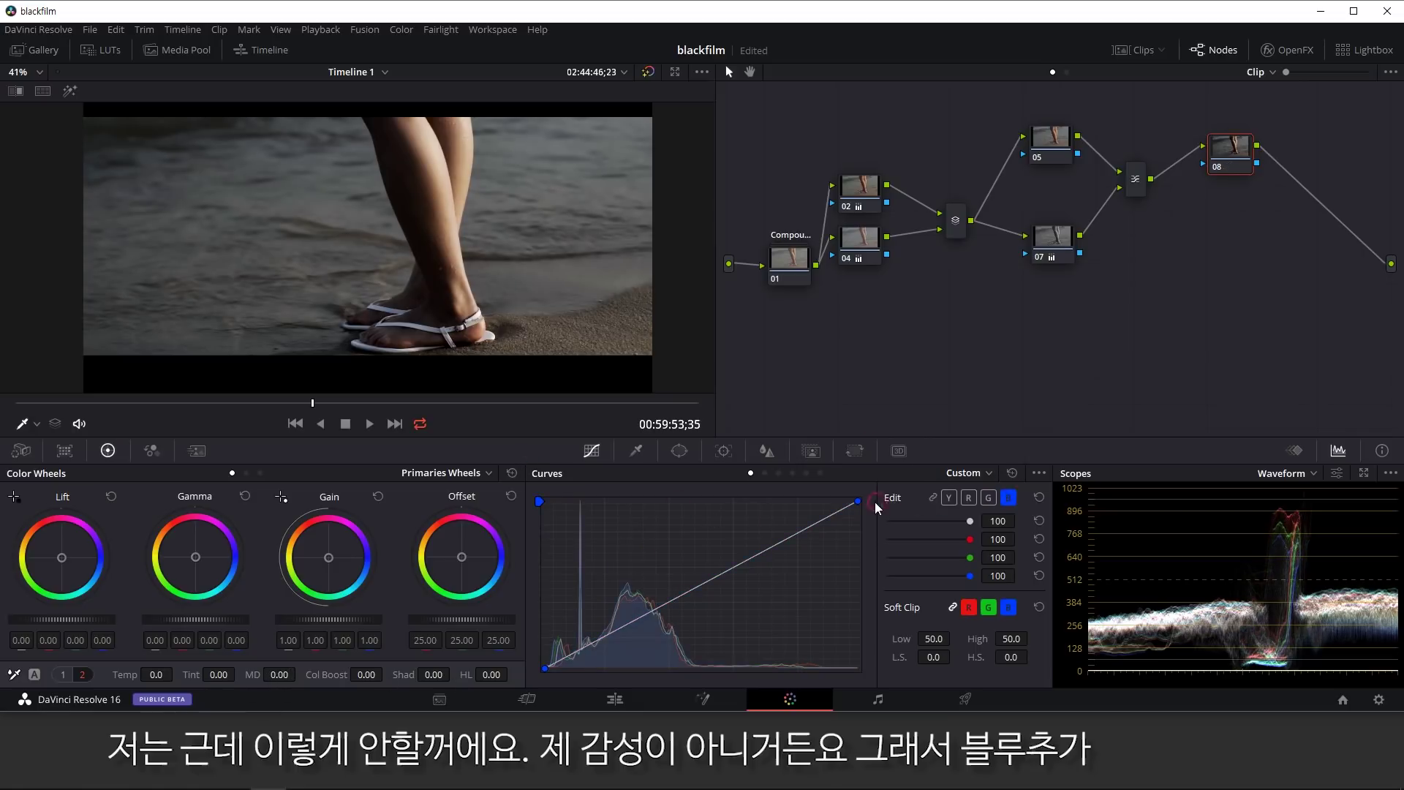
pyautogui.moveTo(859, 502); pyautogui.dragTo(828, 500)
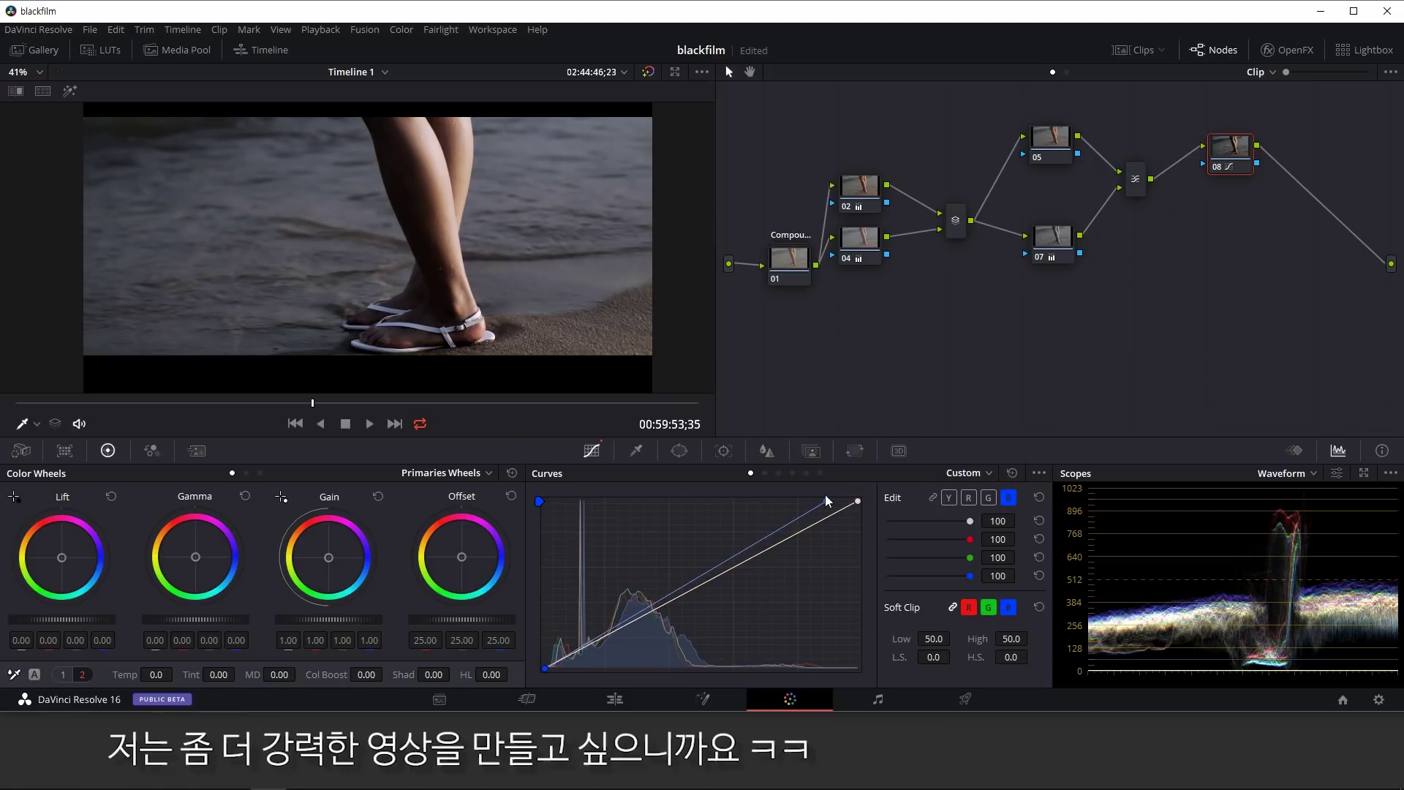
pyautogui.scroll(-3, 409, 219)
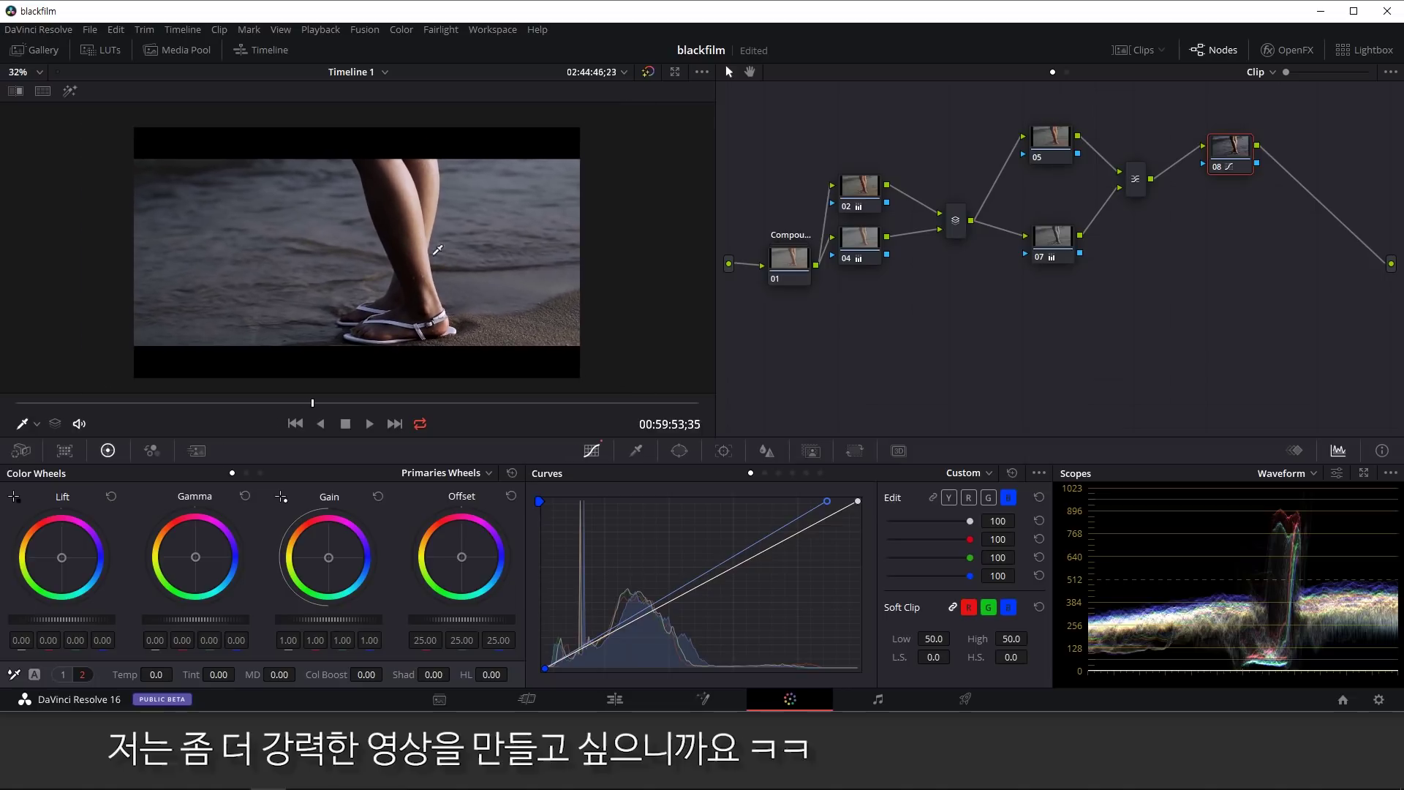
pyautogui.click(989, 498)
pyautogui.moveTo(858, 501); pyautogui.dragTo(841, 502)
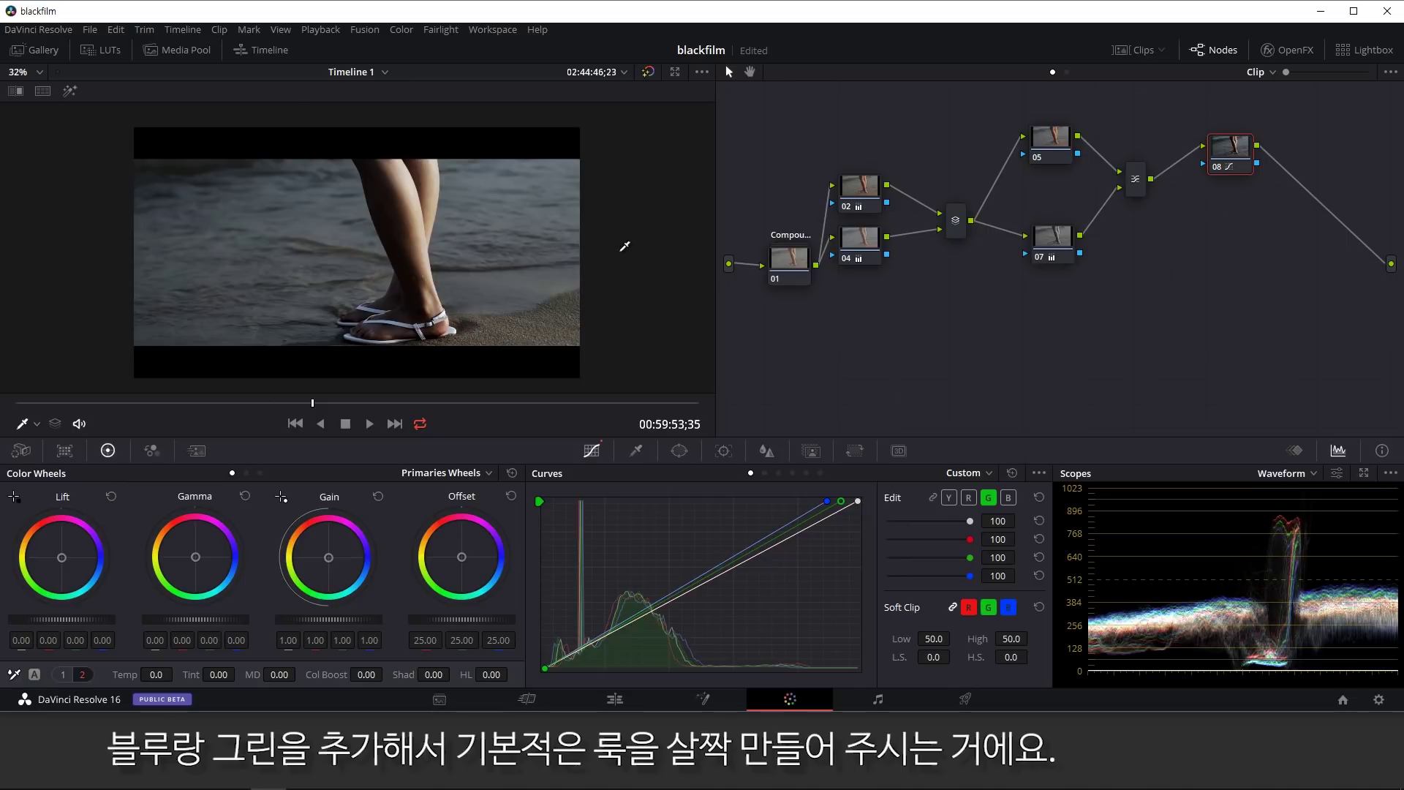
# Add a serial node after node 08 and create a parallel node alongside it.
pyautogui.hotkey('alt', 's')
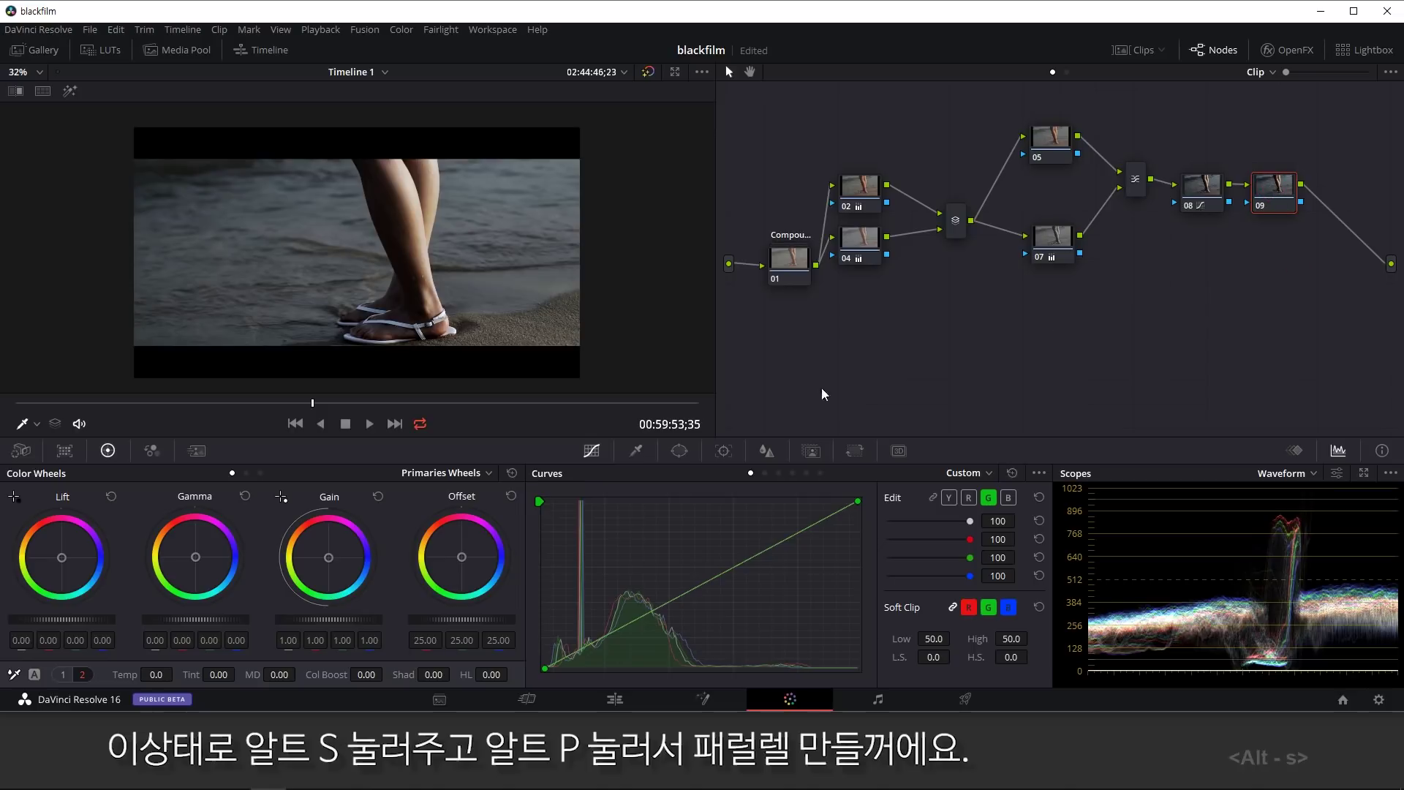
pyautogui.moveTo(1273, 203)
pyautogui.mouseDown()
pyautogui.moveTo(1285, 194)
pyautogui.moveTo(1277, 212)
pyautogui.mouseUp()
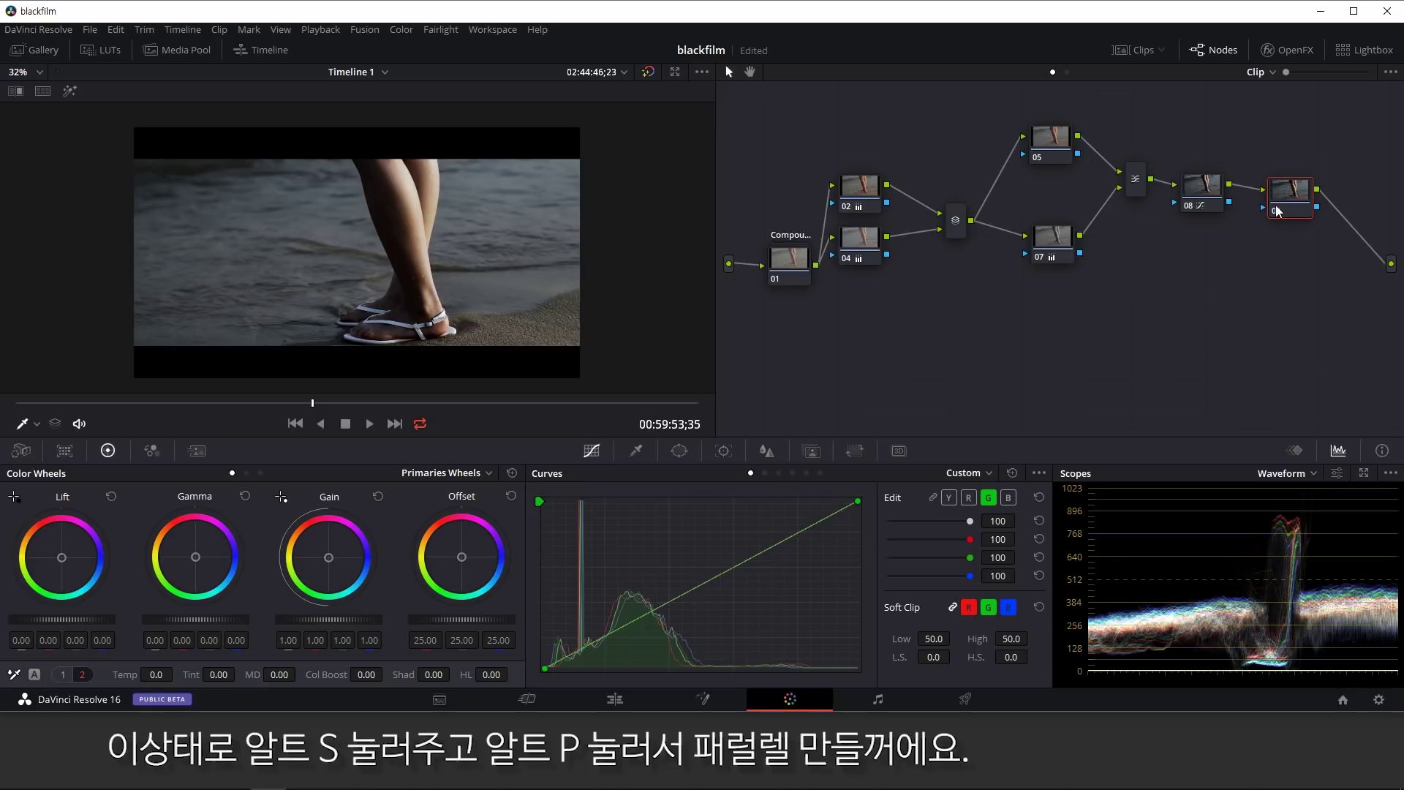
pyautogui.hotkey('alt', 'p')
pyautogui.click(1297, 234)
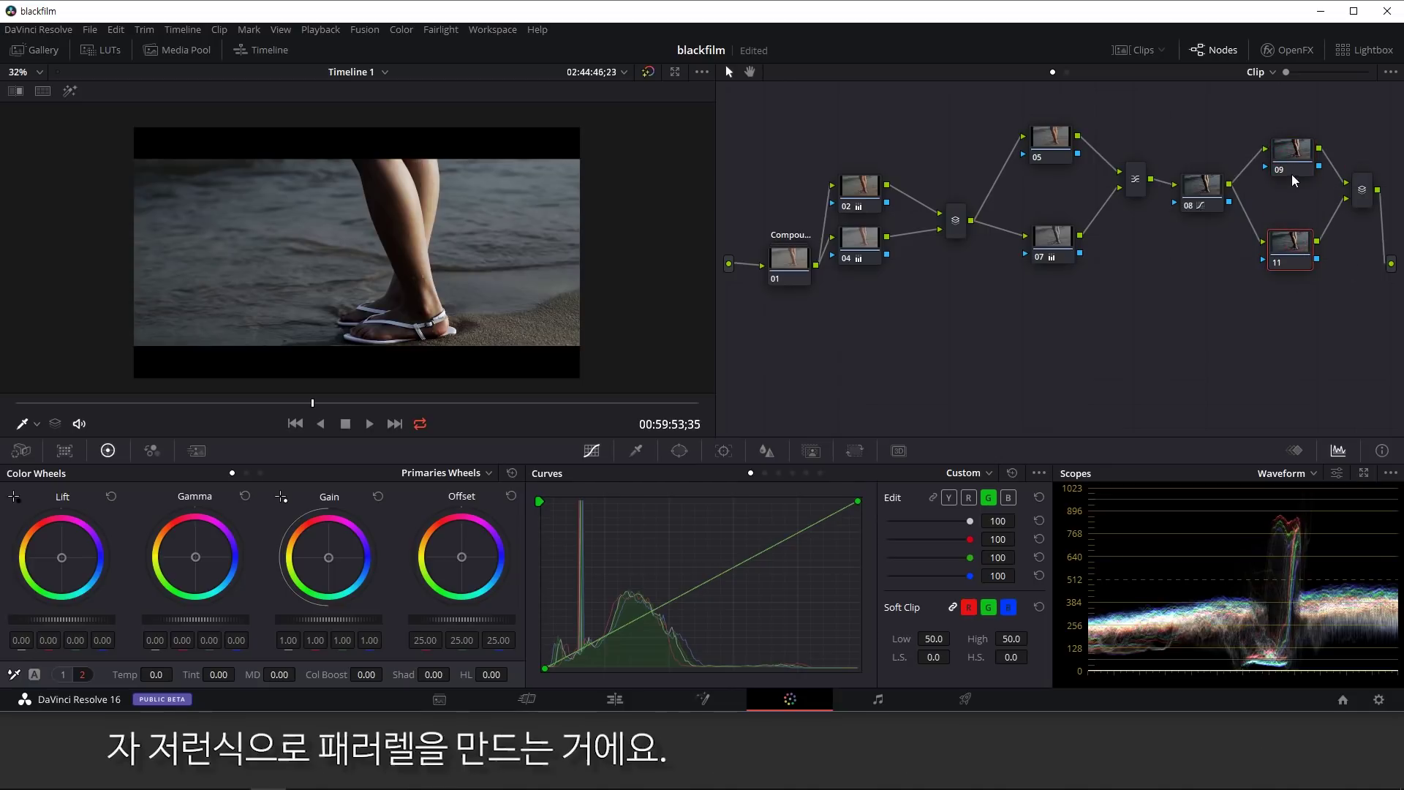
pyautogui.click(1262, 191)
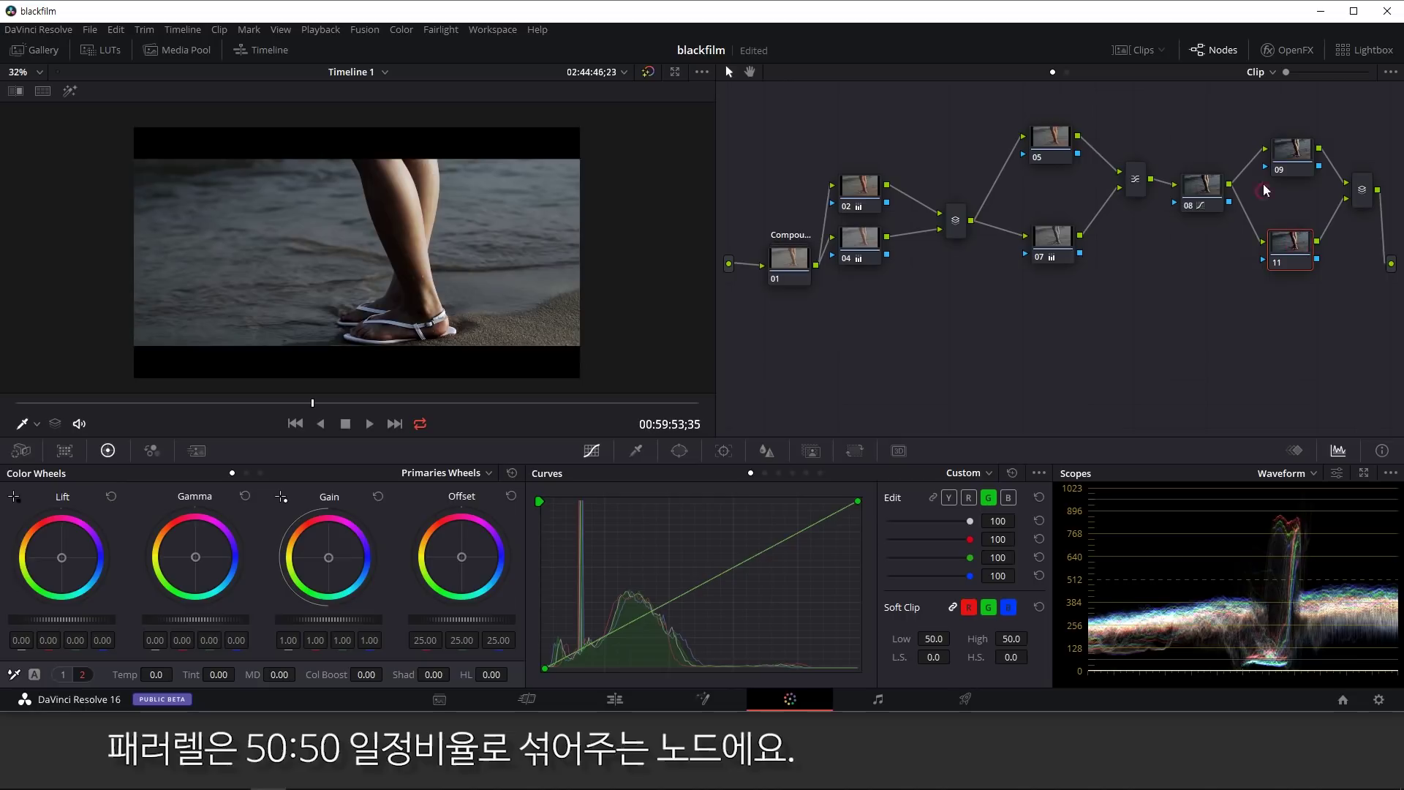
# Key the leg skin on node 09 by sampling it with the qualifier, switching from HSL to RGB mode.
pyautogui.click(1298, 159)
pyautogui.click(633, 452)
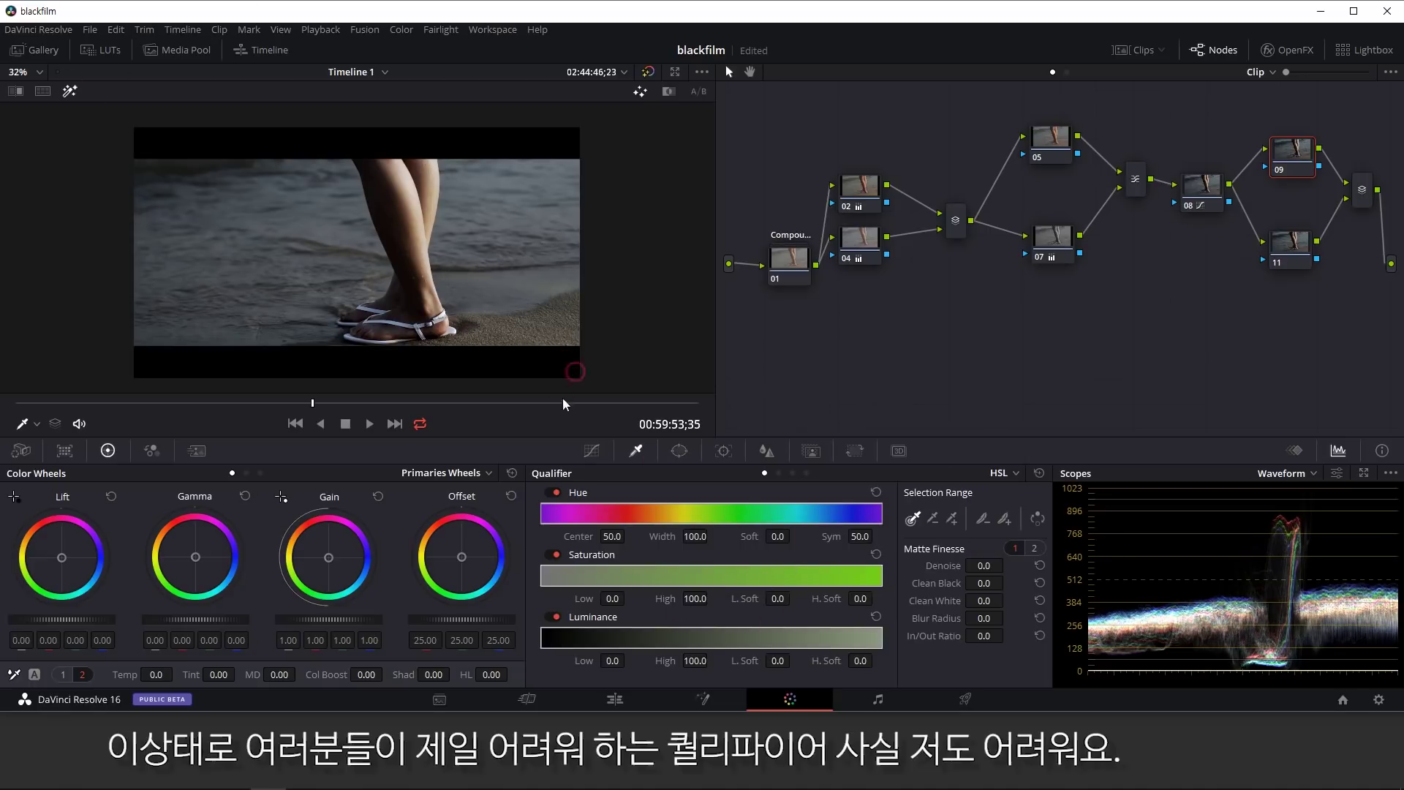
pyautogui.click(414, 196)
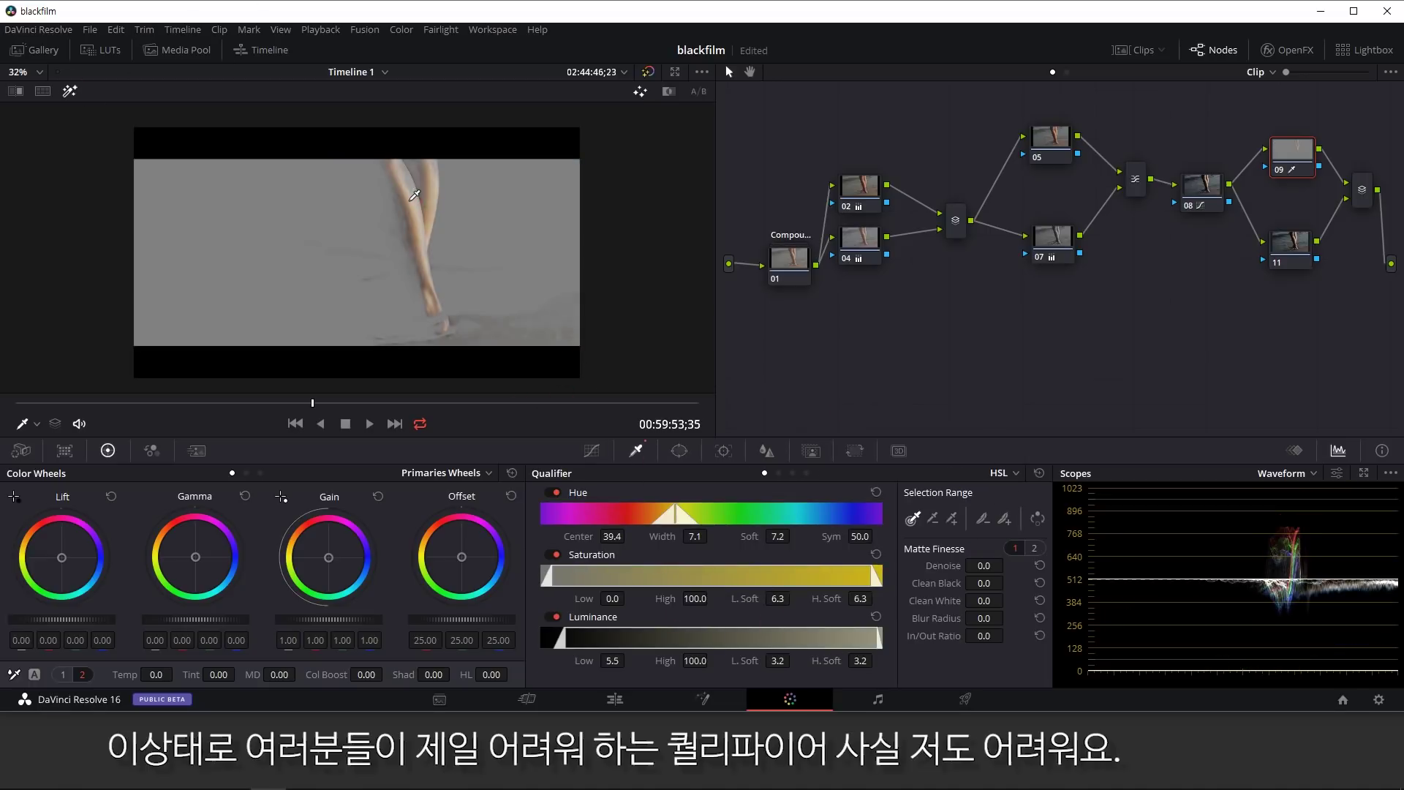
pyautogui.moveTo(407, 198); pyautogui.dragTo(422, 338)
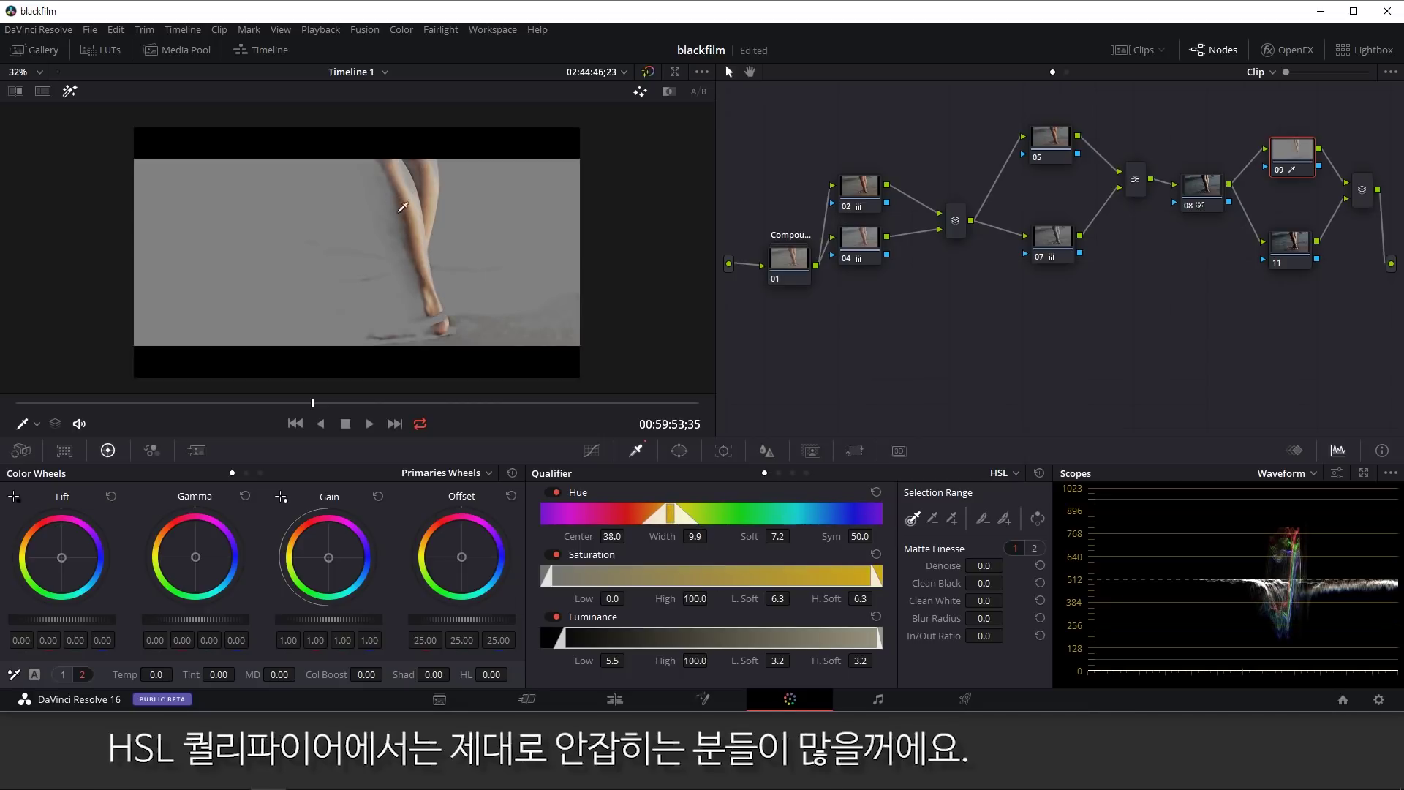
pyautogui.click(778, 474)
pyautogui.click(406, 190)
pyautogui.moveTo(408, 188); pyautogui.dragTo(408, 194)
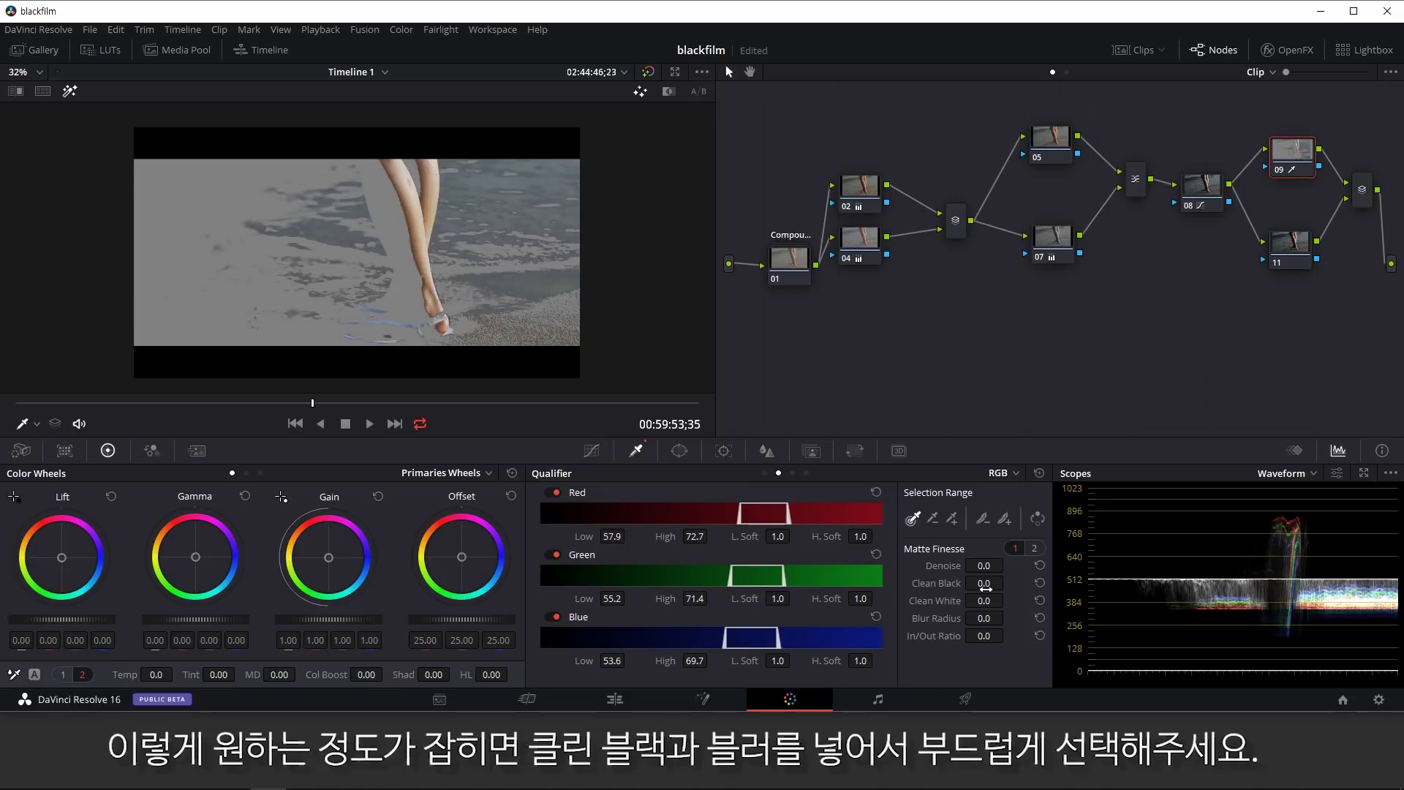
# Refine the skin key with Clean Black 28.1 and Blur Radius 14.9, and turn off the highlight view.
pyautogui.moveTo(982, 582); pyautogui.dragTo(1008, 583)
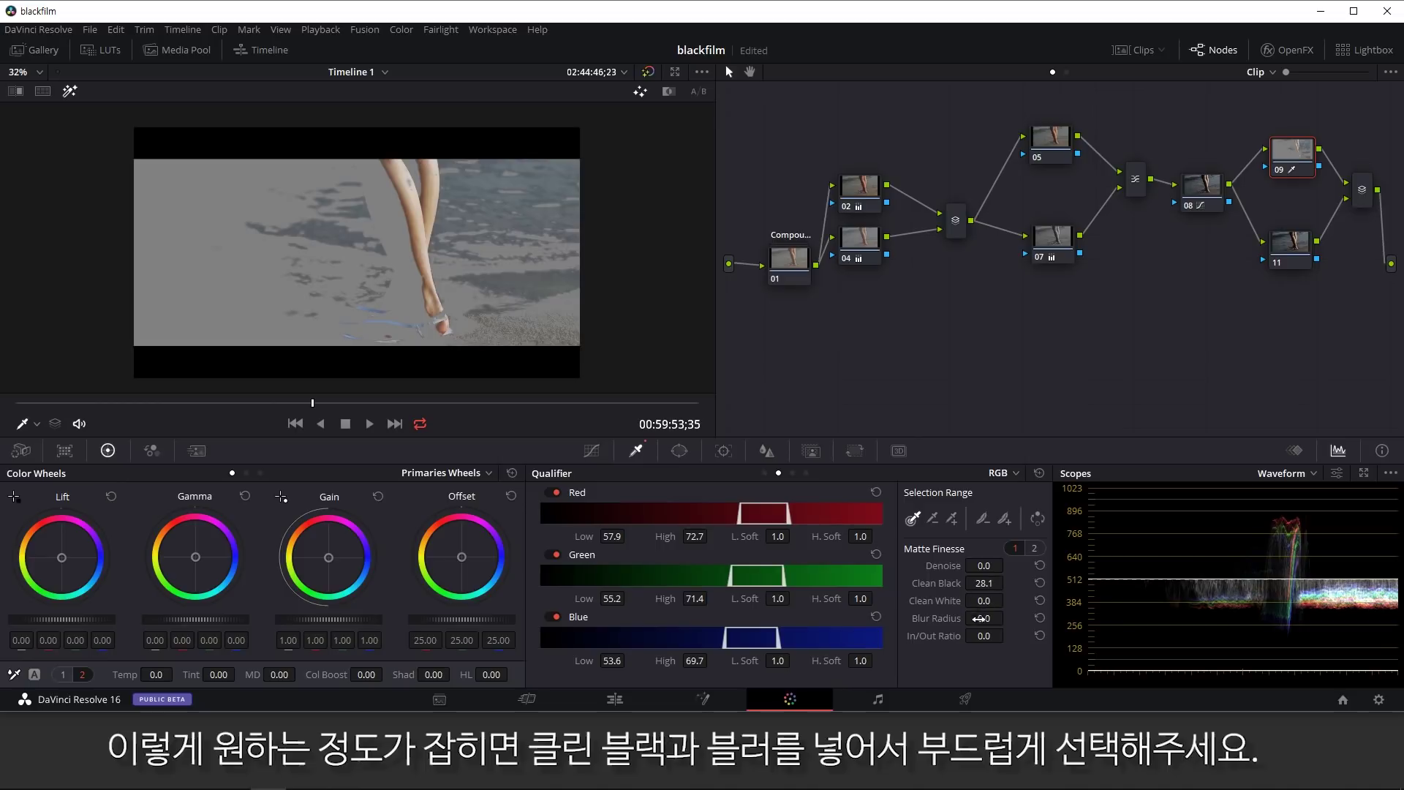
pyautogui.moveTo(1009, 619); pyautogui.dragTo(1053, 619)
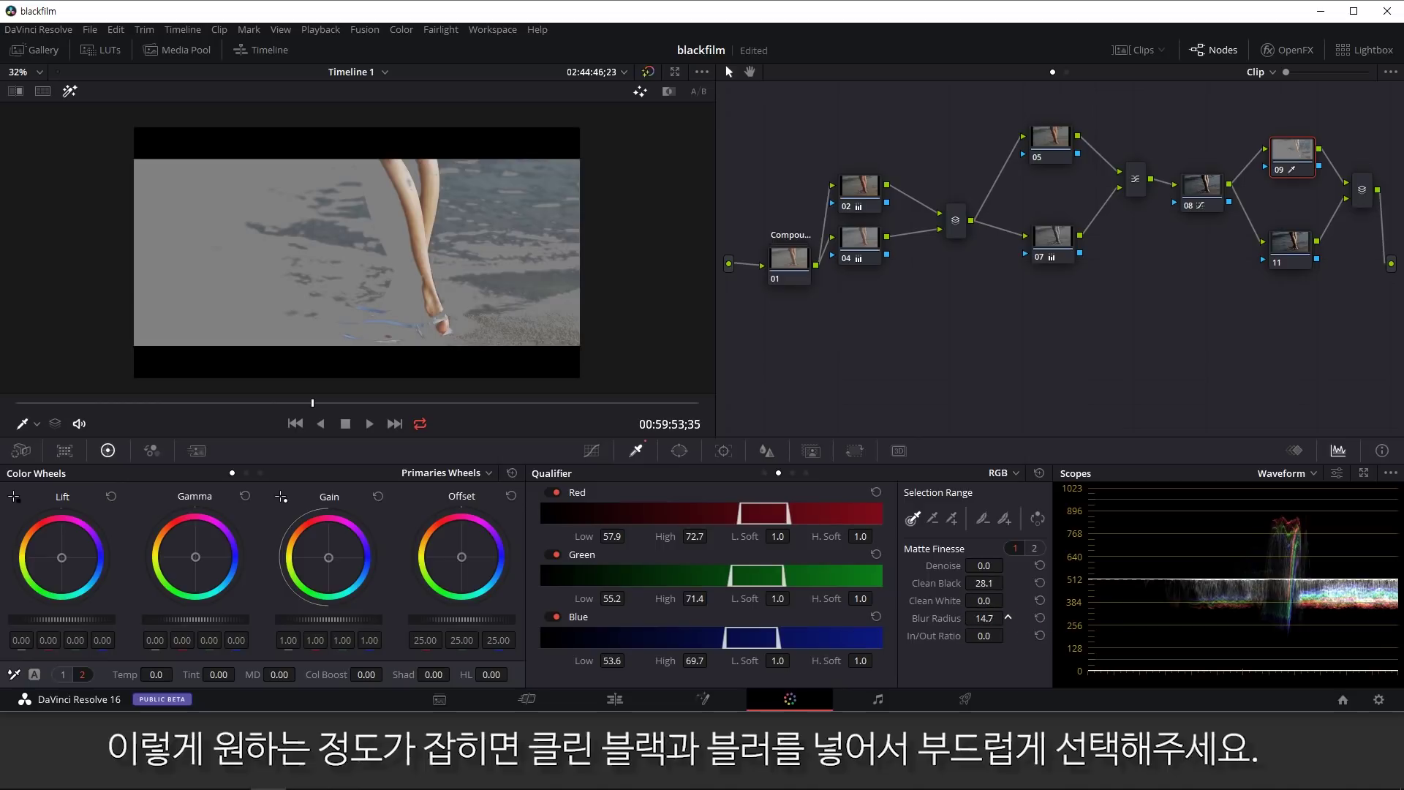
pyautogui.click(68, 92)
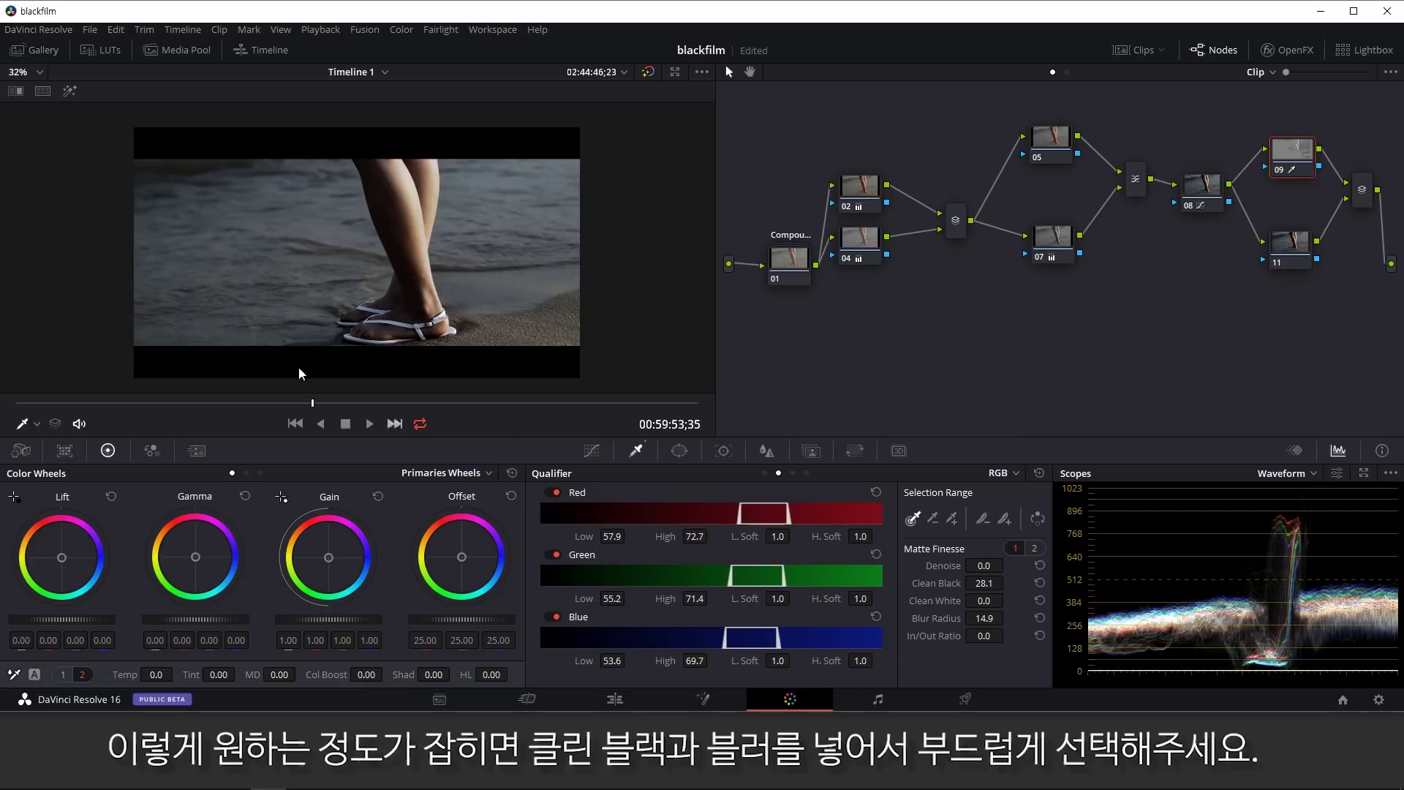
# Warm the skin on node 09 by slightly lowering the blue curve's highlight end and pulling the red curve's highlight point inward.
pyautogui.click(594, 452)
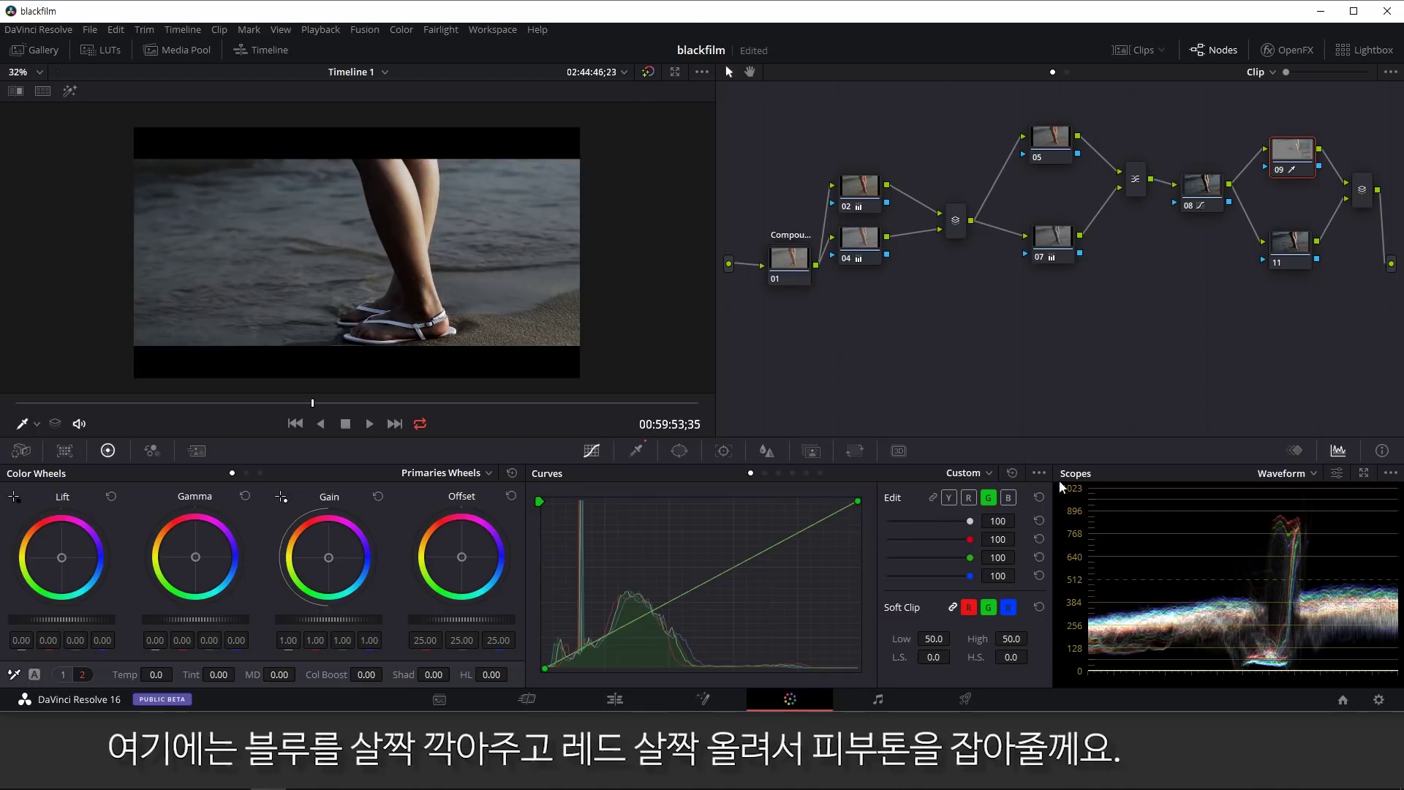
pyautogui.click(1008, 497)
pyautogui.moveTo(858, 502); pyautogui.dragTo(860, 508)
pyautogui.click(969, 498)
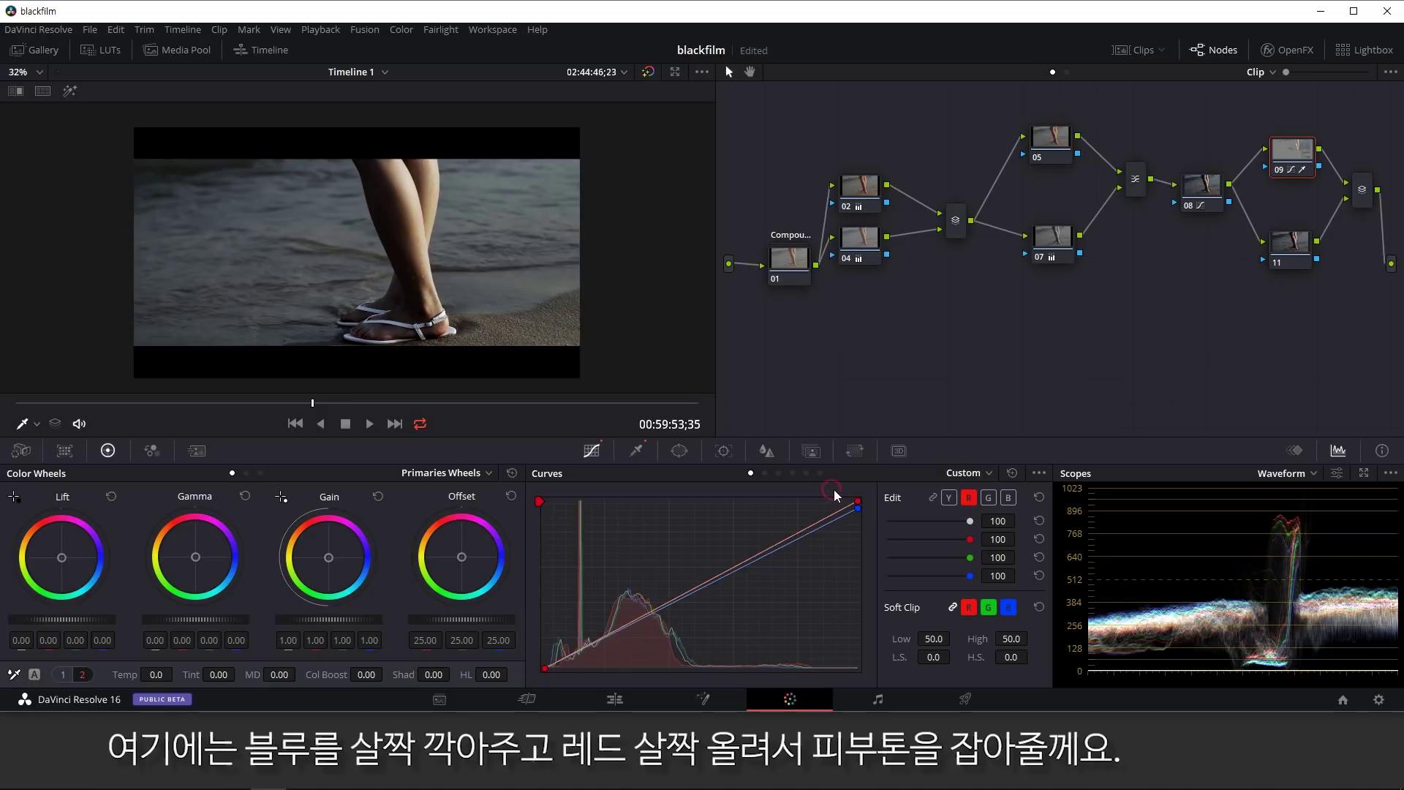
pyautogui.moveTo(860, 503); pyautogui.dragTo(843, 501)
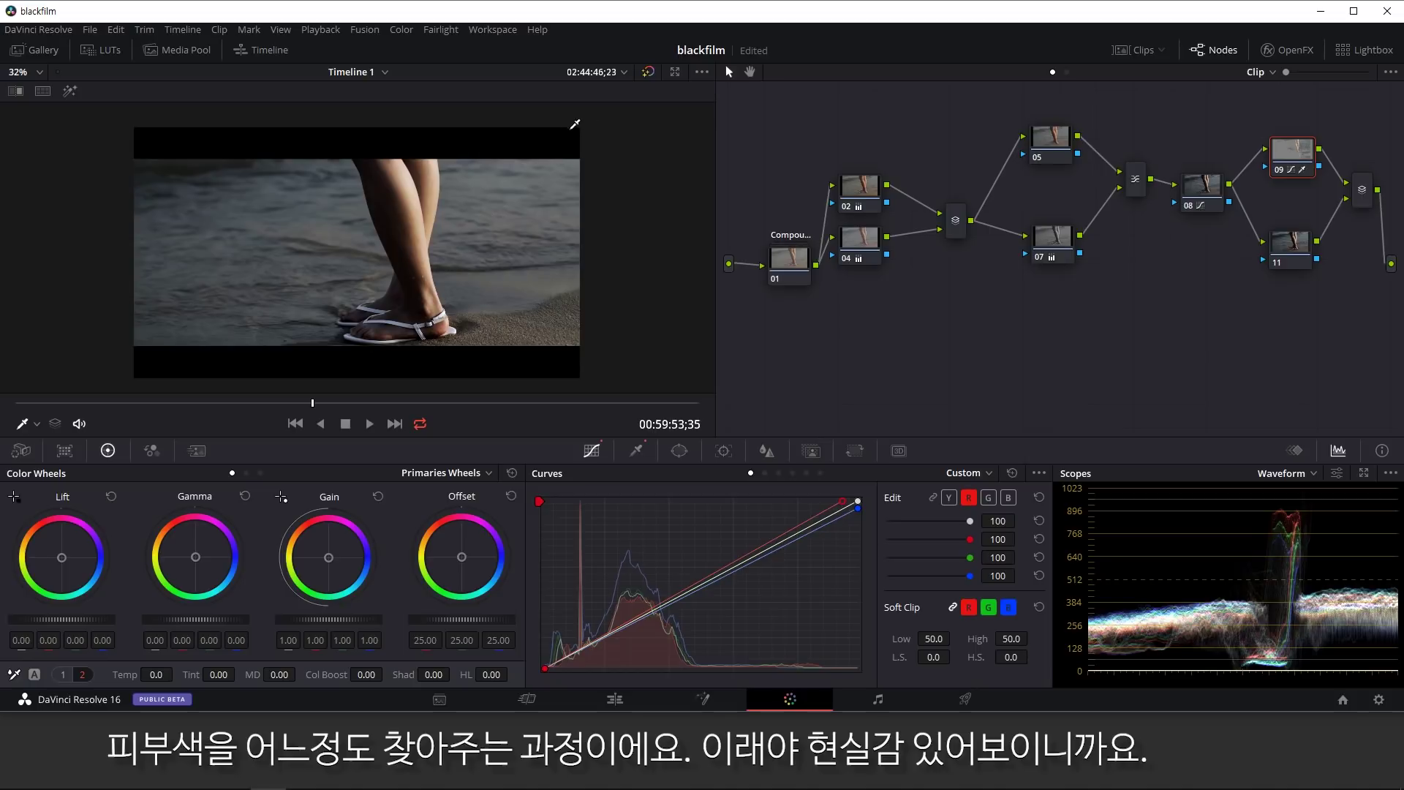
# Feed node 09's key output into node 11's key input and invert node 11's key output.
pyautogui.moveTo(1316, 174); pyautogui.dragTo(1293, 159)
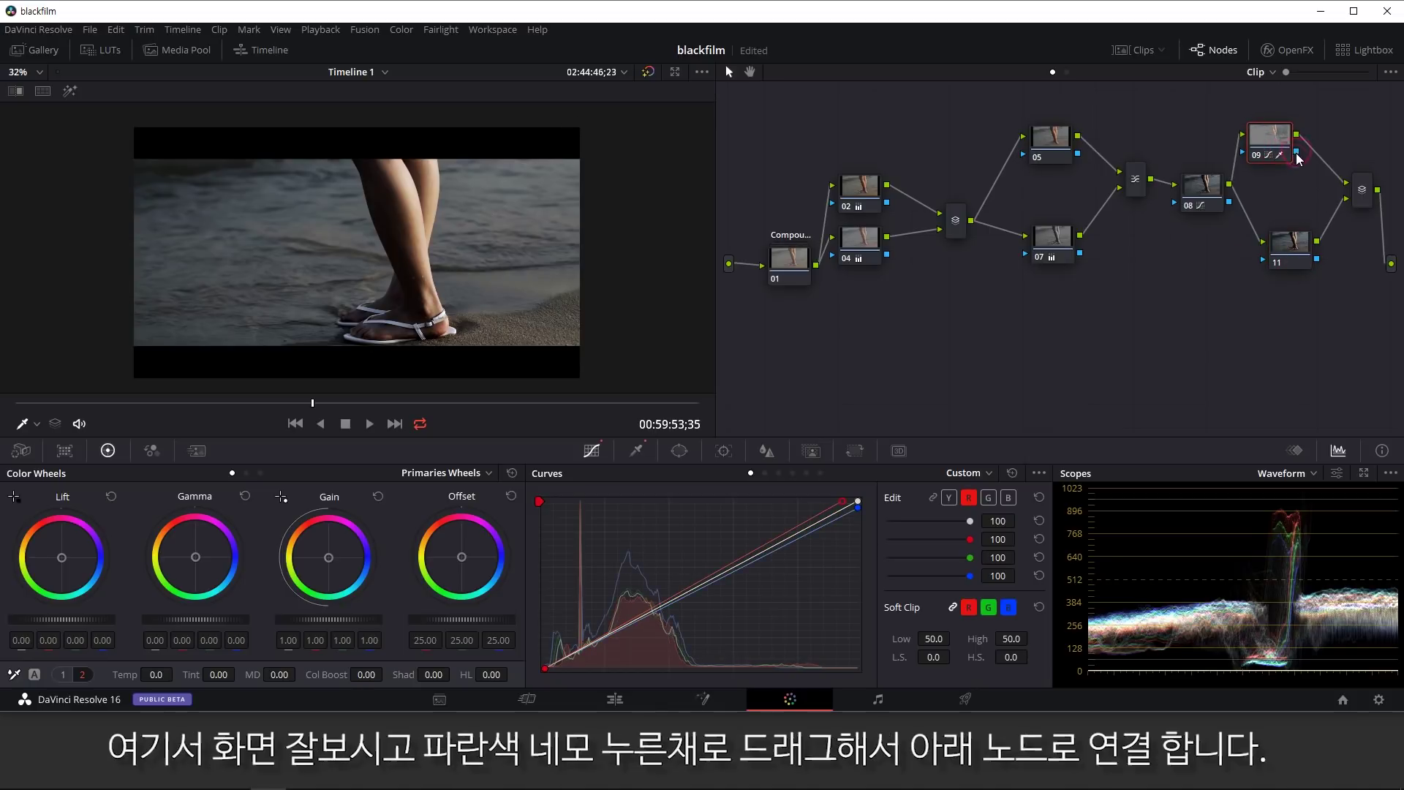
pyautogui.moveTo(1285, 150); pyautogui.dragTo(1246, 150)
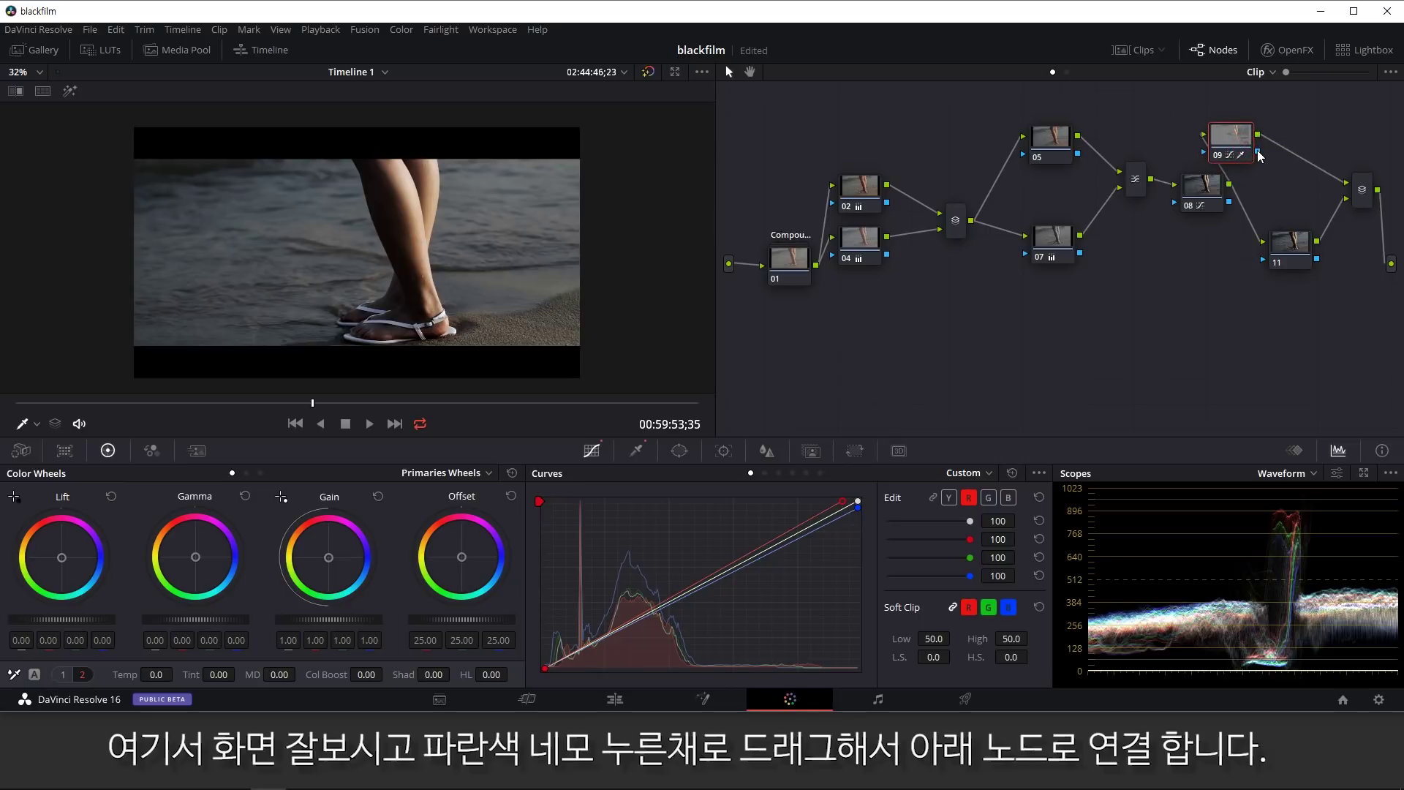
pyautogui.moveTo(1295, 251); pyautogui.dragTo(1227, 313)
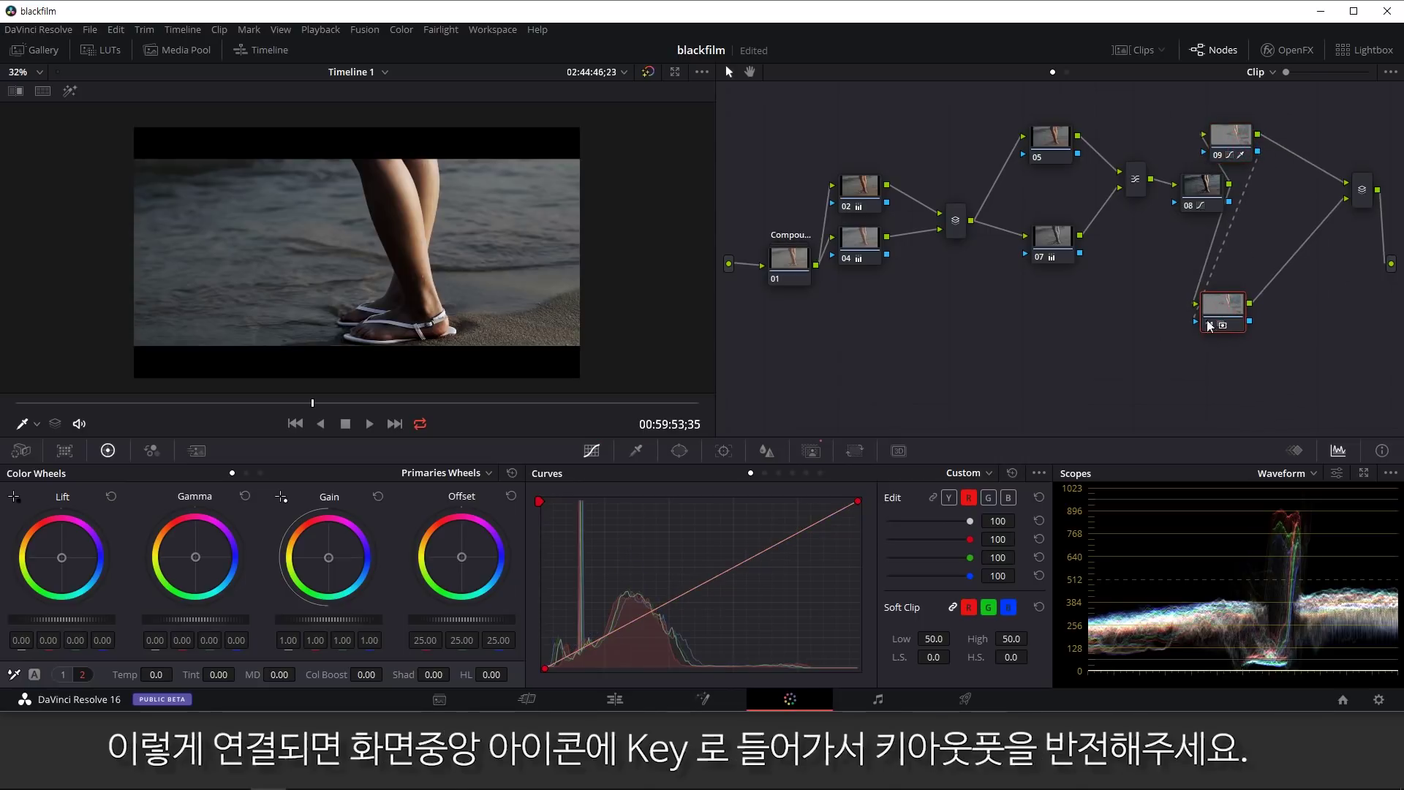
pyautogui.click(812, 450)
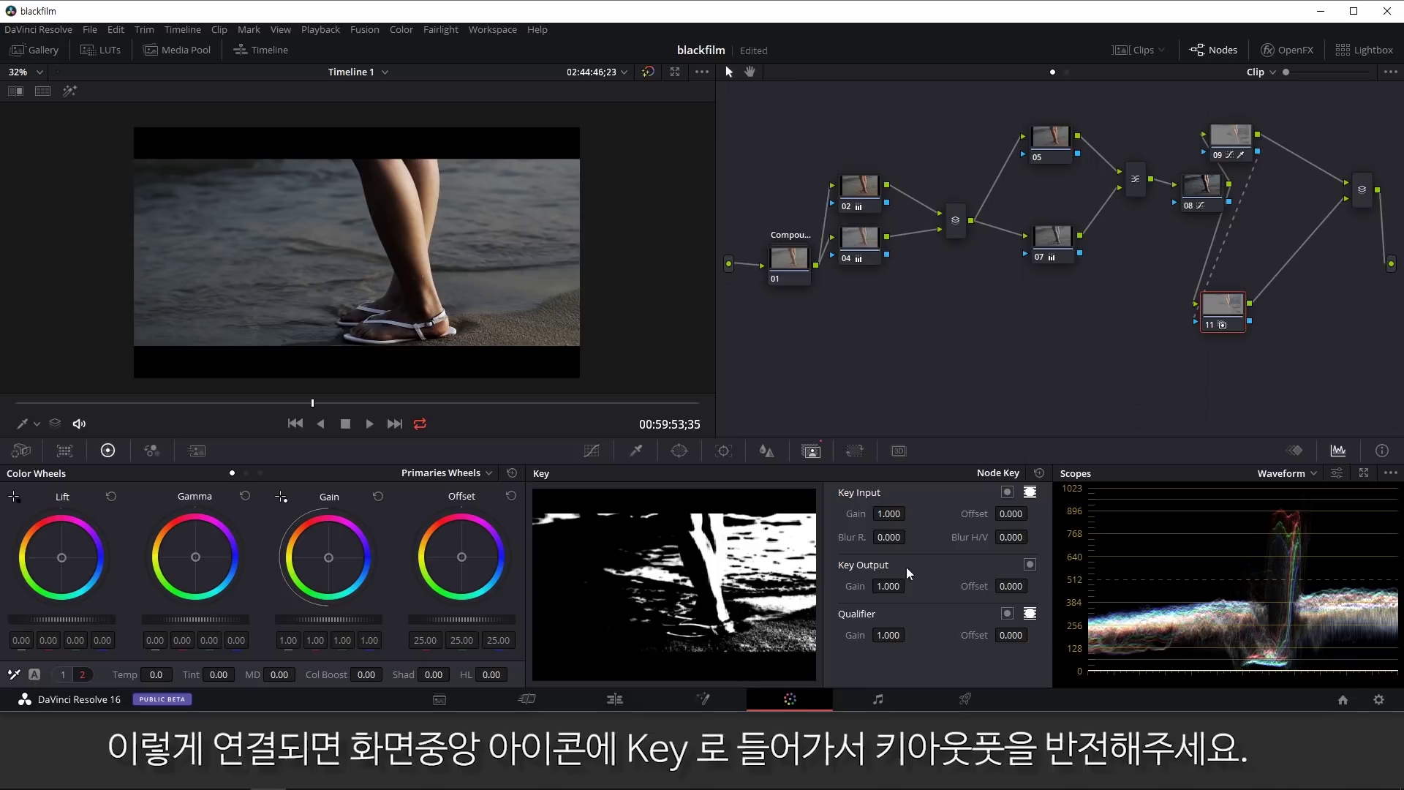
pyautogui.click(1030, 565)
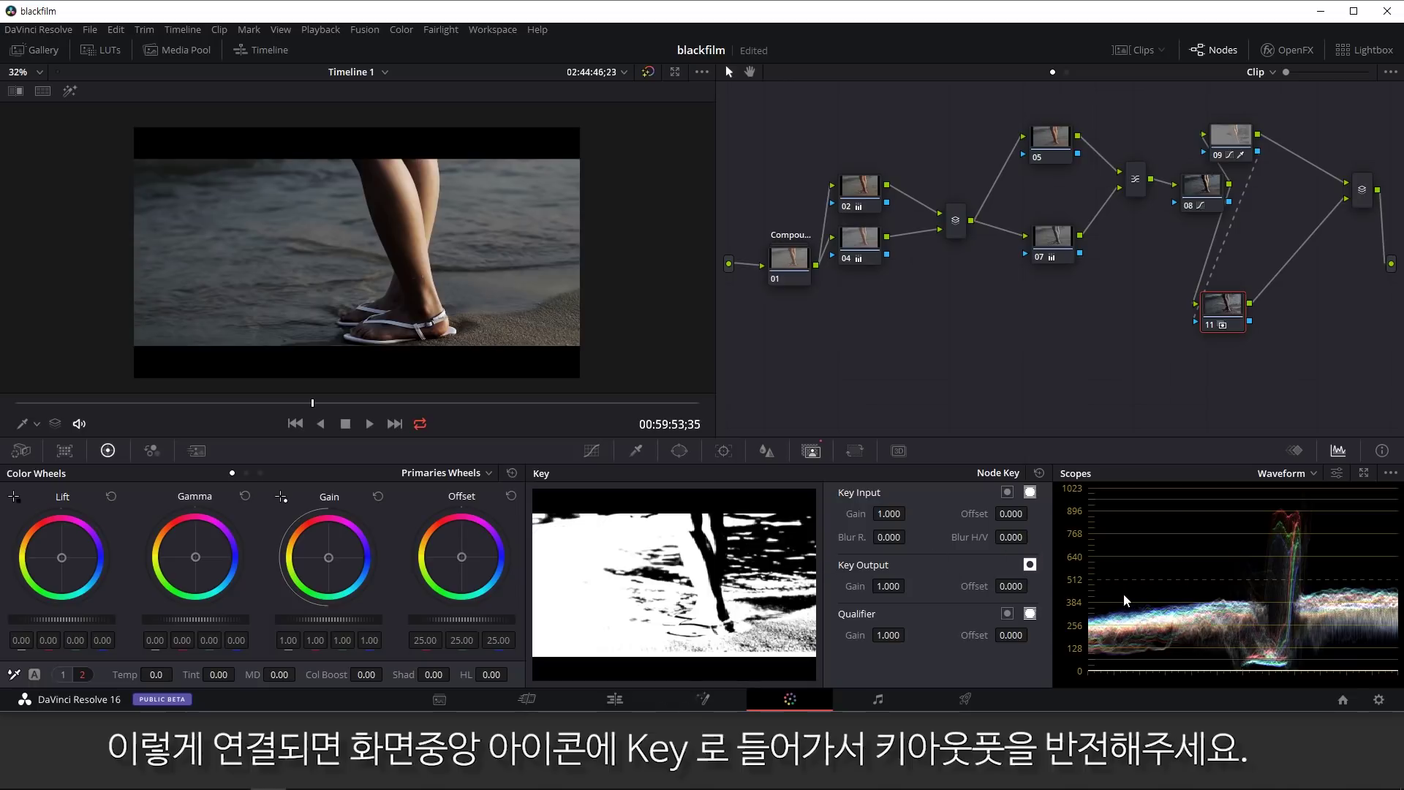
# Lower the red curve's highlight end on node 11 to shift the area outside the legs towards teal.
pyautogui.click(591, 451)
pyautogui.click(1009, 498)
pyautogui.click(969, 498)
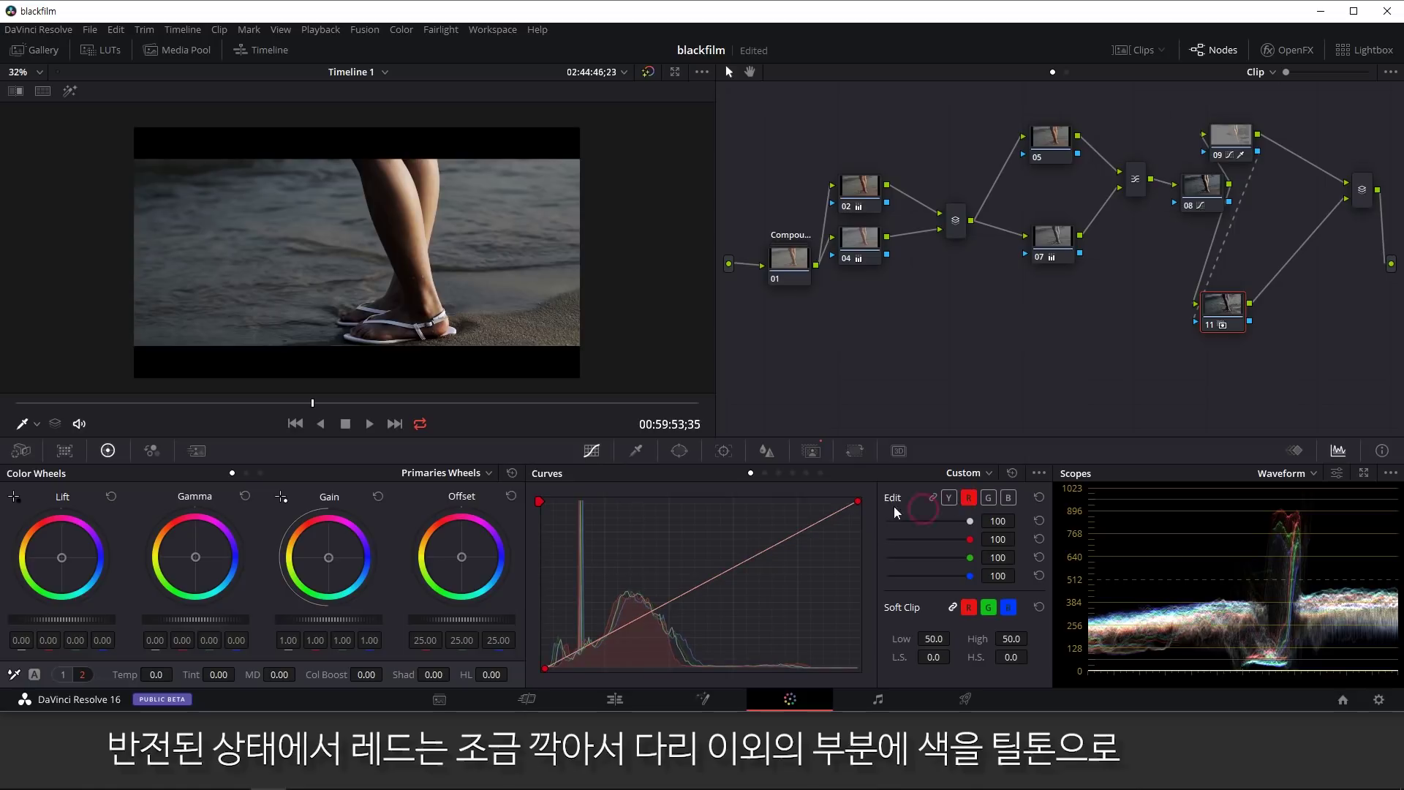
pyautogui.moveTo(858, 503); pyautogui.dragTo(857, 515)
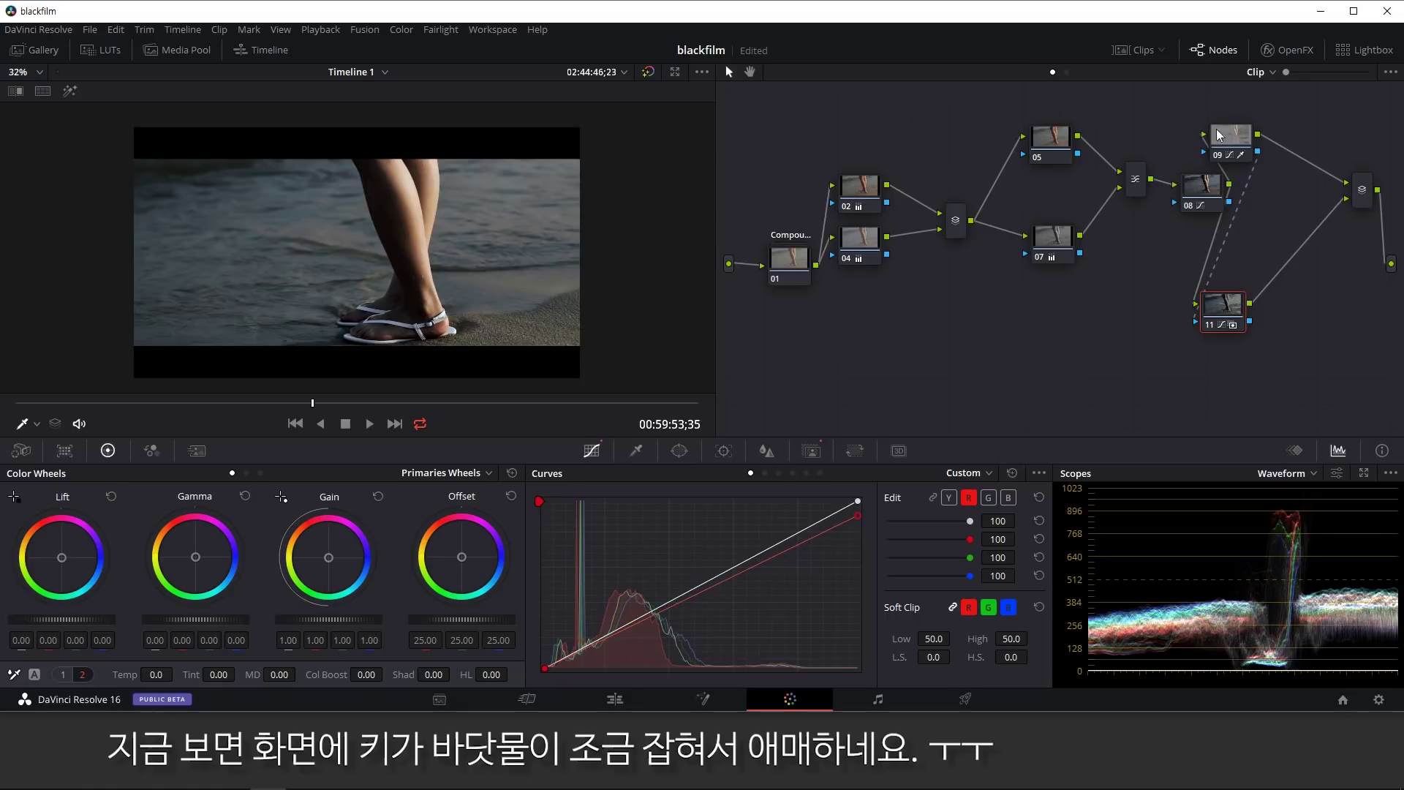
# Resample the leg skin on node 09 with the RGB qualifier in highlight view to exclude more of the water.
pyautogui.click(1223, 152)
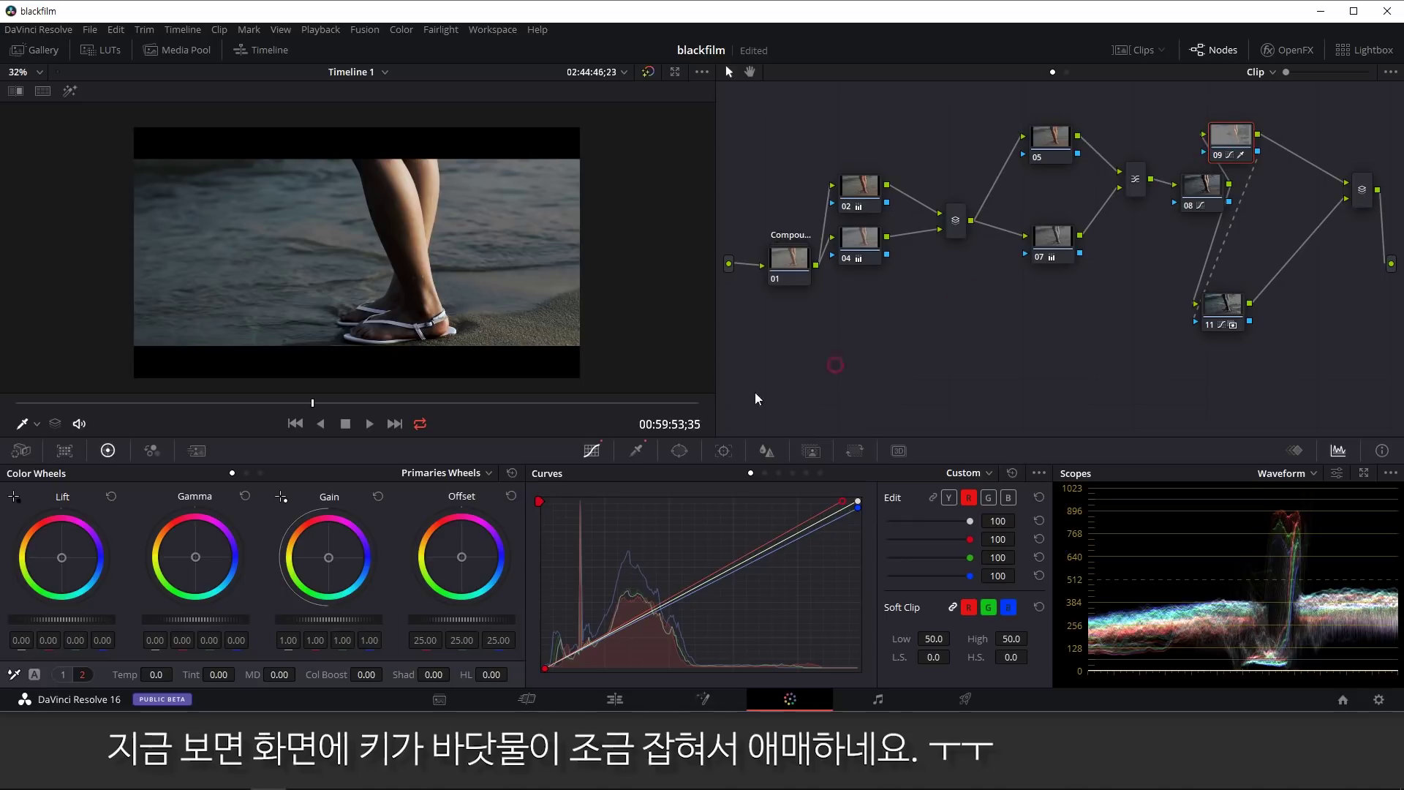
pyautogui.hotkey('shift', 'h')
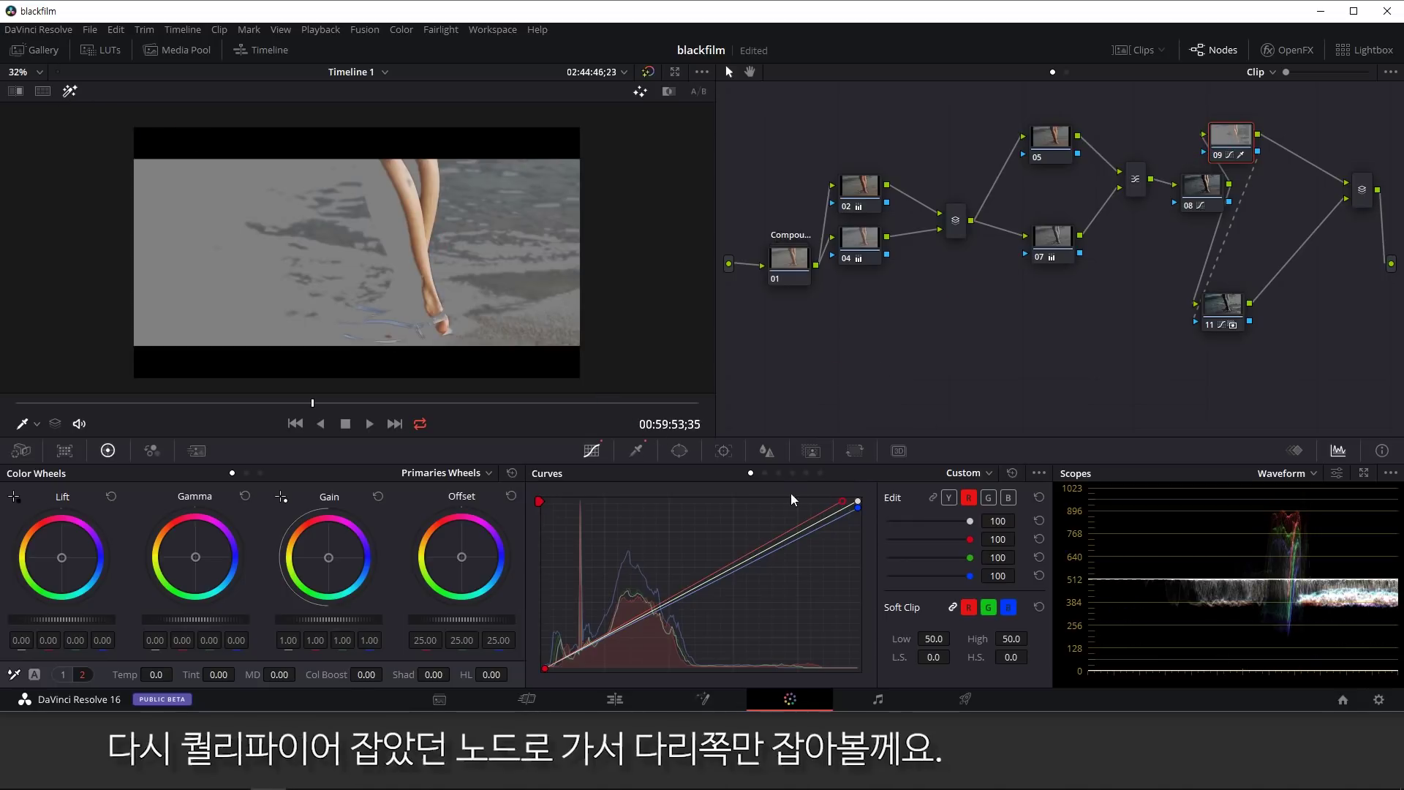
pyautogui.click(632, 455)
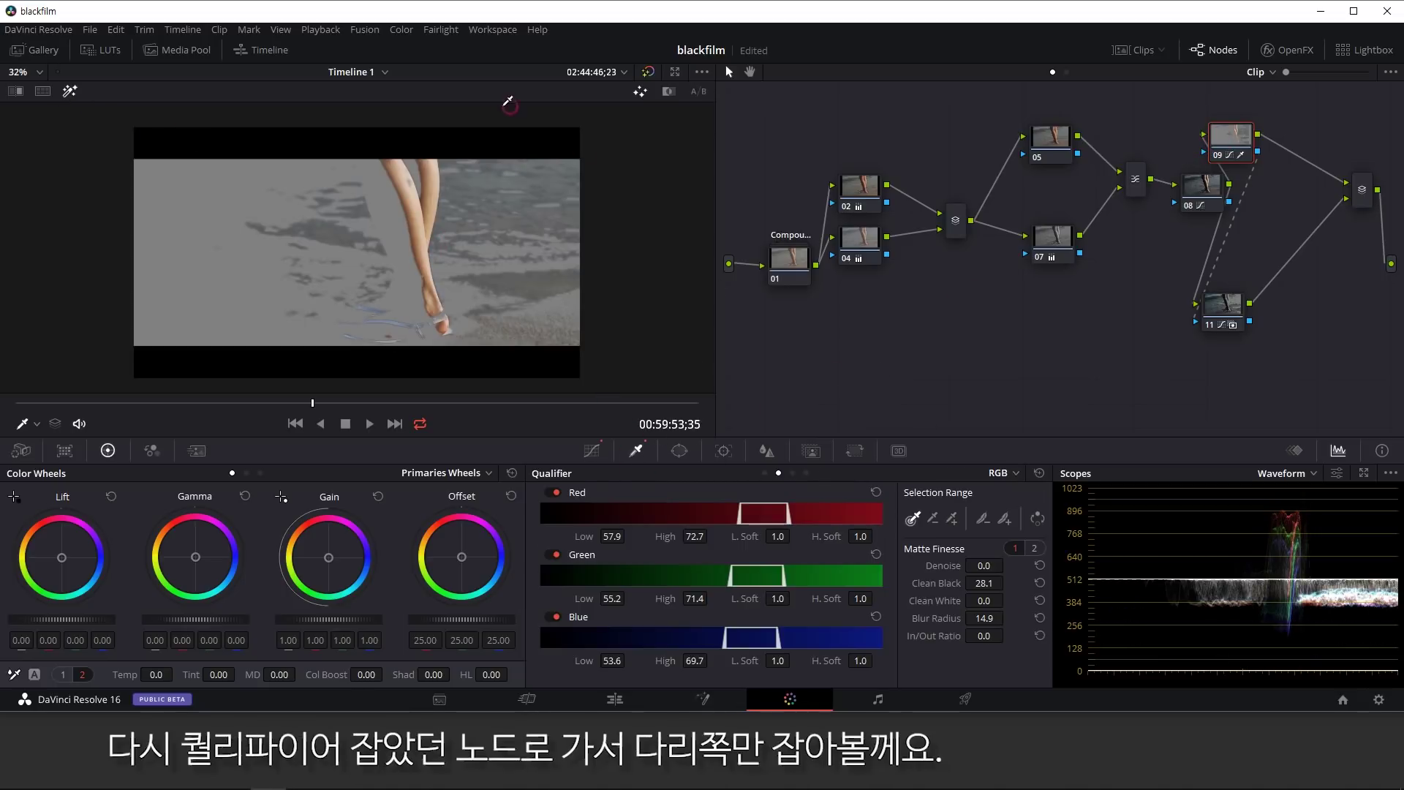
pyautogui.click(416, 203)
pyautogui.click(412, 178)
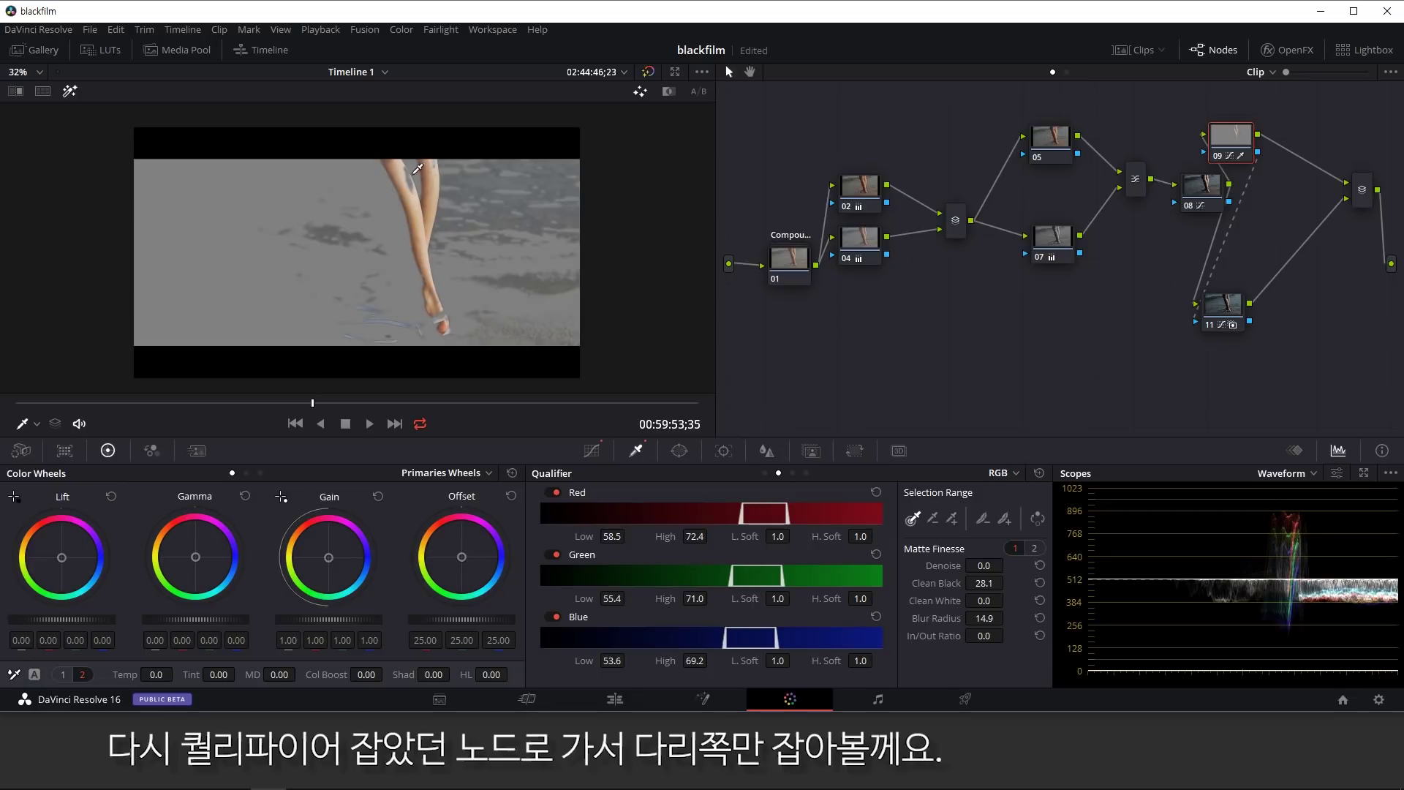
pyautogui.moveTo(413, 178)
pyautogui.mouseDown()
pyautogui.moveTo(404, 185)
pyautogui.moveTo(512, 185)
pyautogui.mouseUp()
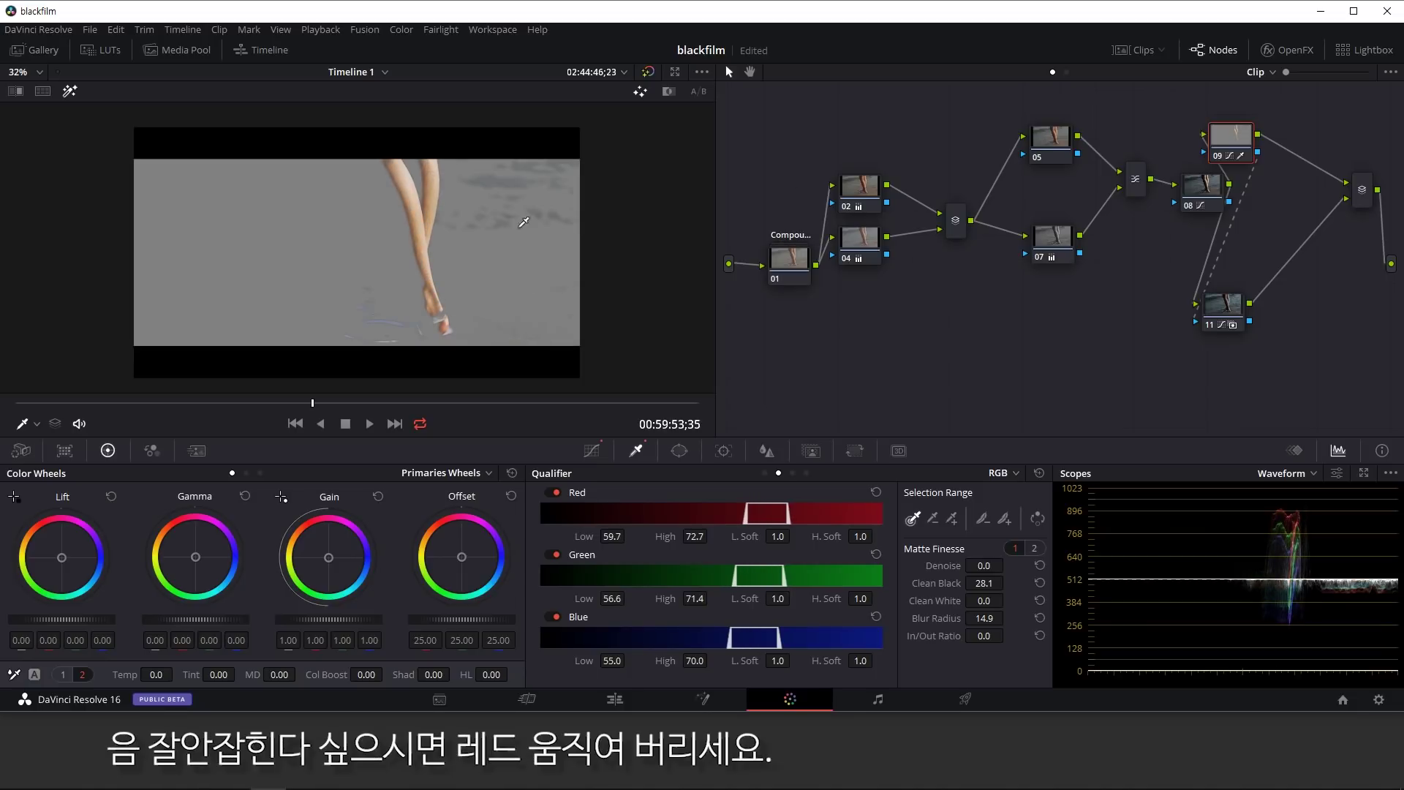
# Shift node 09's red qualifier range to 61.2–74.2 to separate the legs from the water and turn off the highlight view.
pyautogui.moveTo(734, 529); pyautogui.dragTo(740, 529)
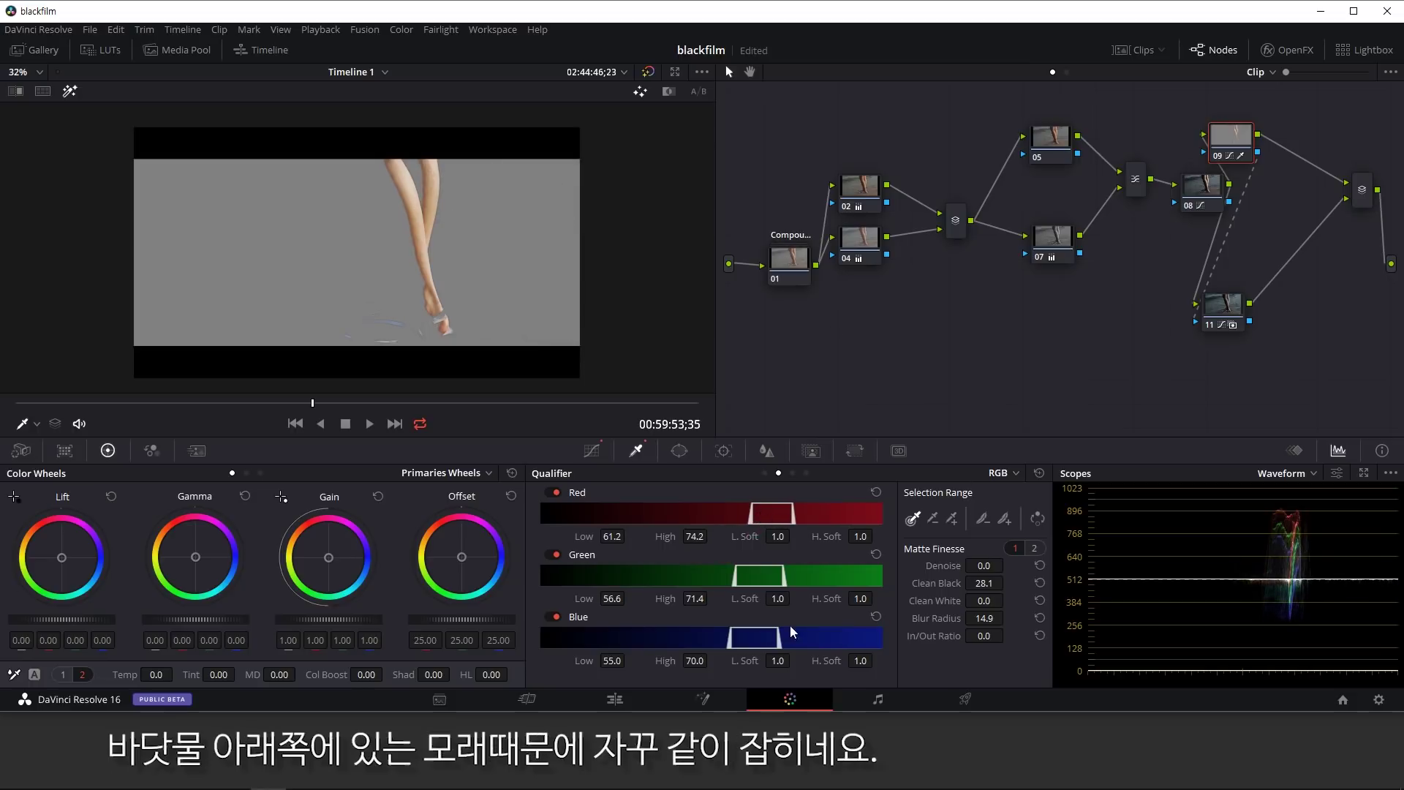
pyautogui.click(69, 91)
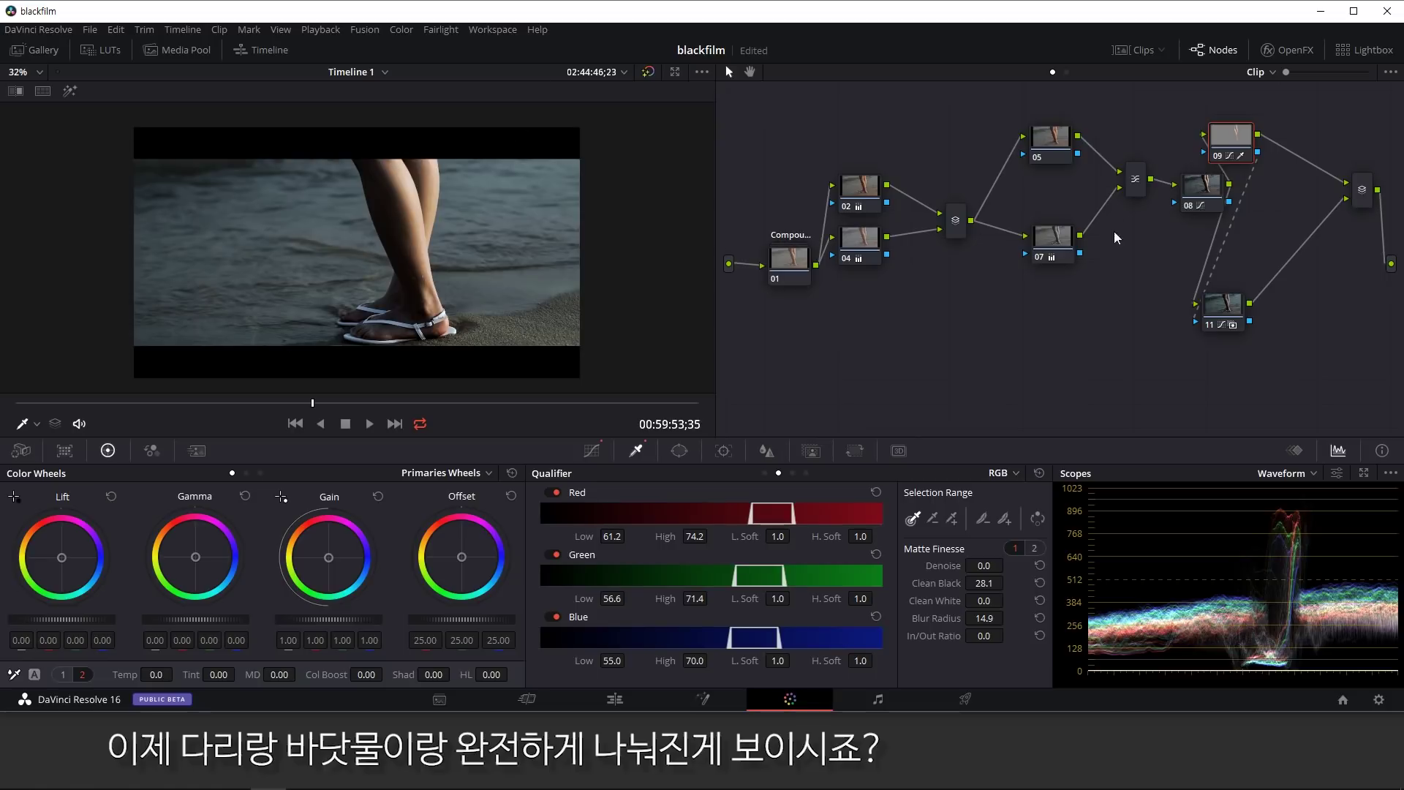
# Combine all the nodes in the graph into one compound node and place it near the source input.
pyautogui.moveTo(1230, 147); pyautogui.dragTo(1234, 146)
pyautogui.moveTo(746, 119); pyautogui.dragTo(1386, 472)
pyautogui.click(1360, 192)
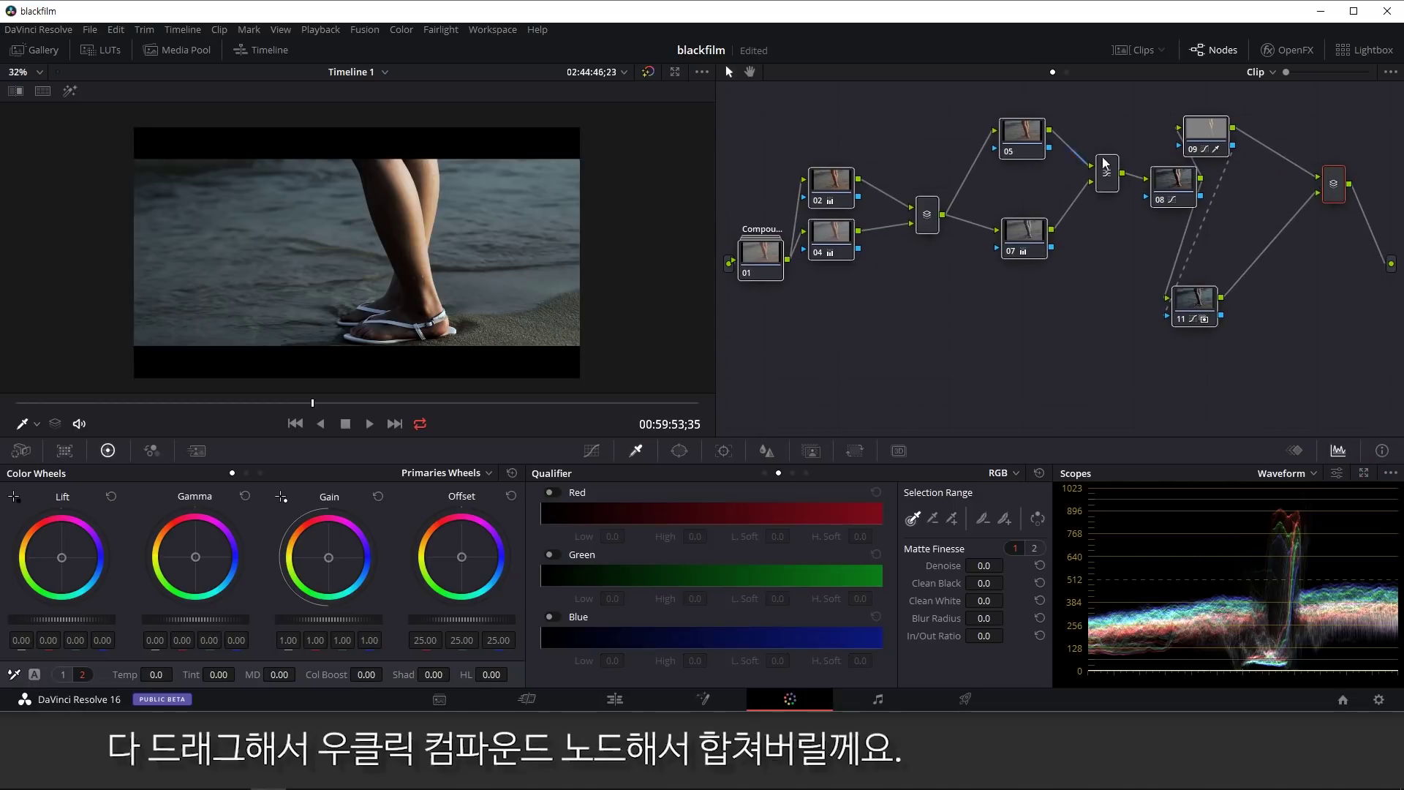
pyautogui.rightClick(1200, 134)
pyautogui.click(1178, 389)
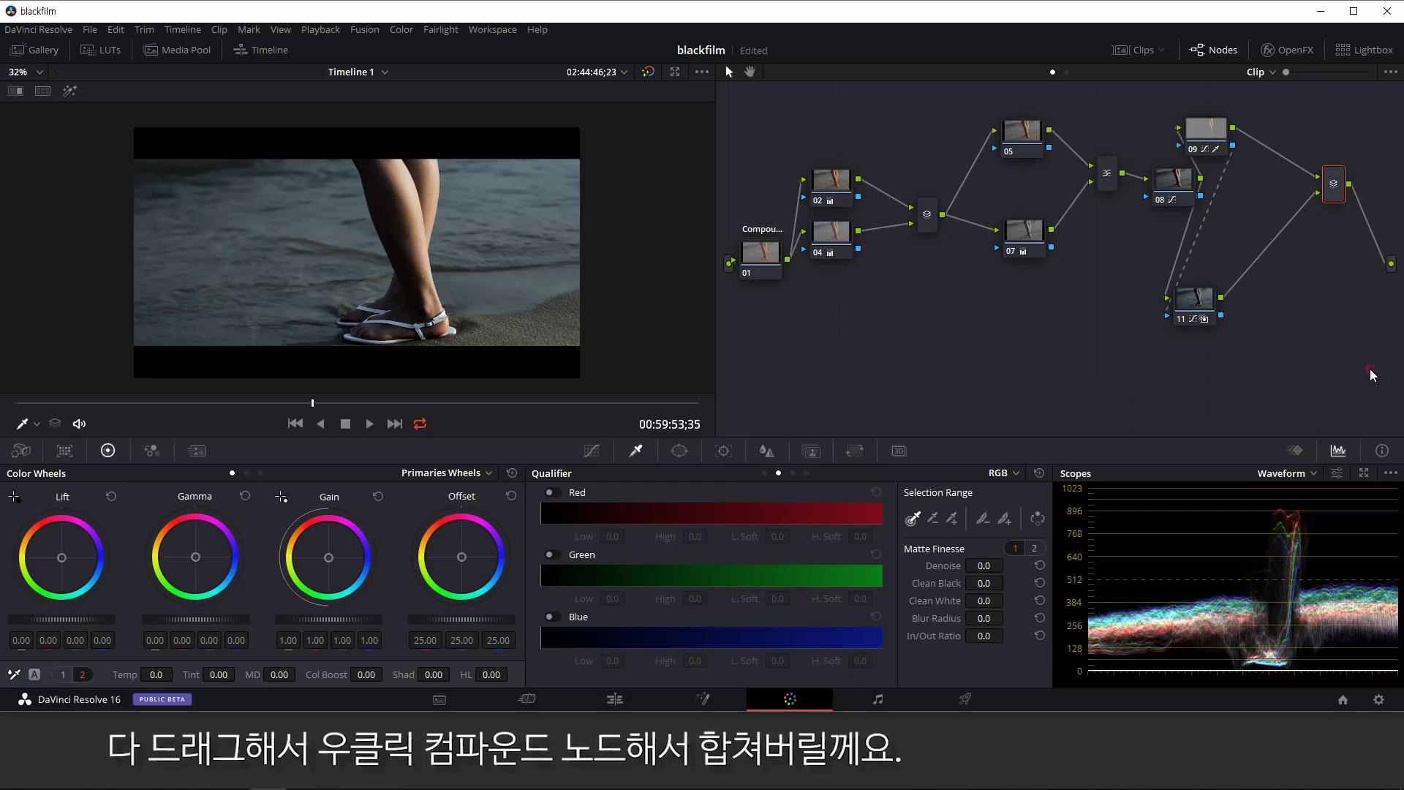
pyautogui.rightClick(1203, 130)
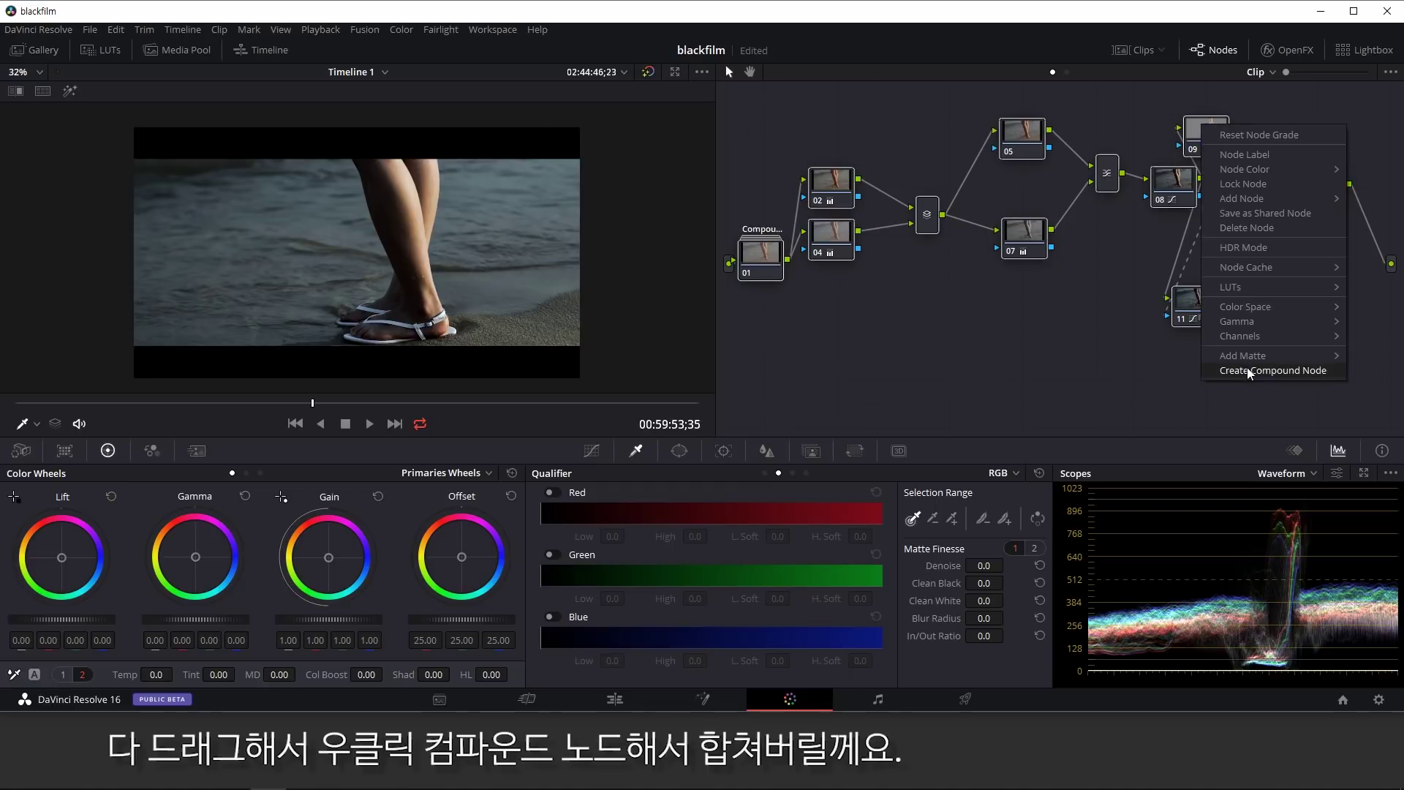
pyautogui.click(1248, 367)
pyautogui.moveTo(1198, 143); pyautogui.dragTo(807, 261)
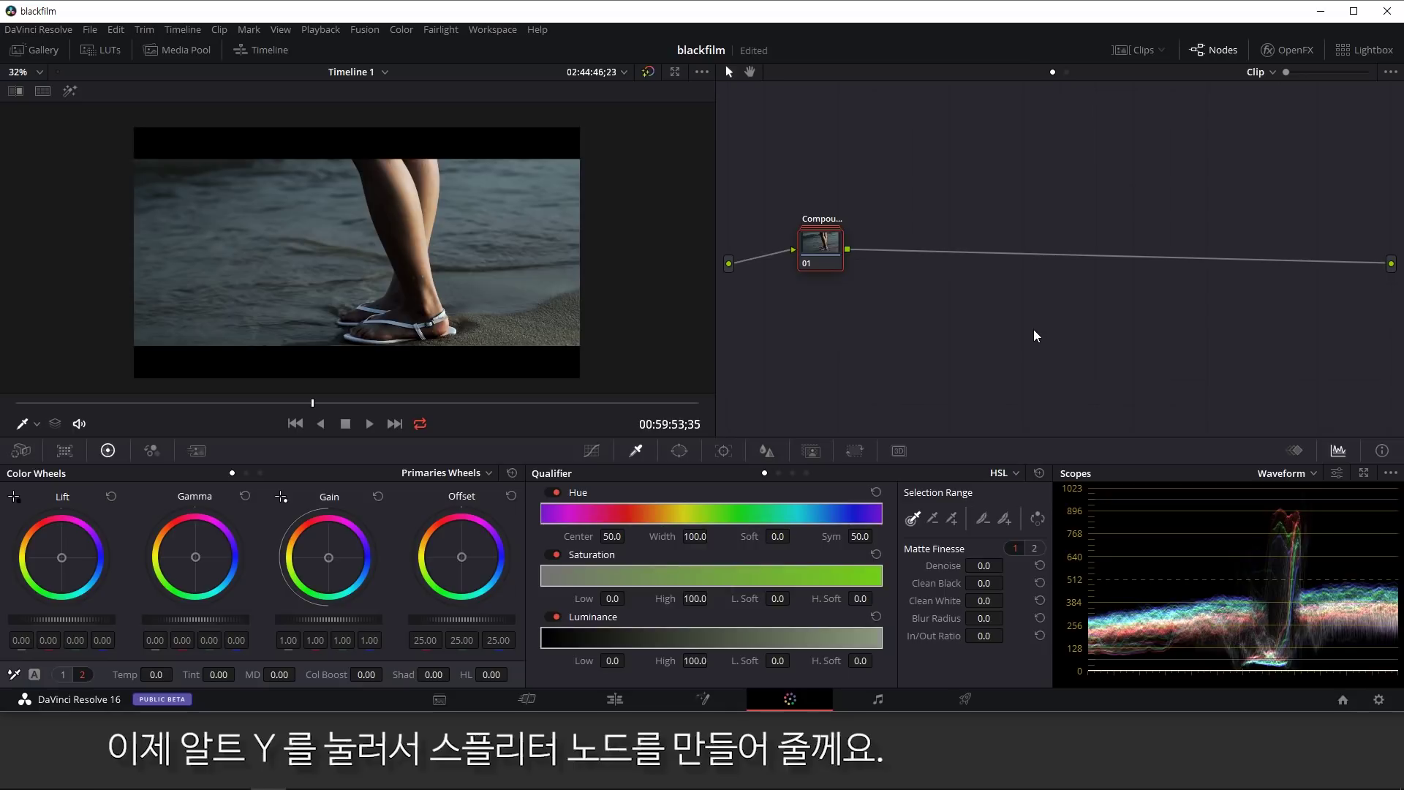
# Add a splitter/combiner group after the compound node and position it farther along the graph.
pyautogui.hotkey('alt', 'y')
pyautogui.click(1096, 426)
pyautogui.moveTo(1041, 235); pyautogui.dragTo(1159, 161)
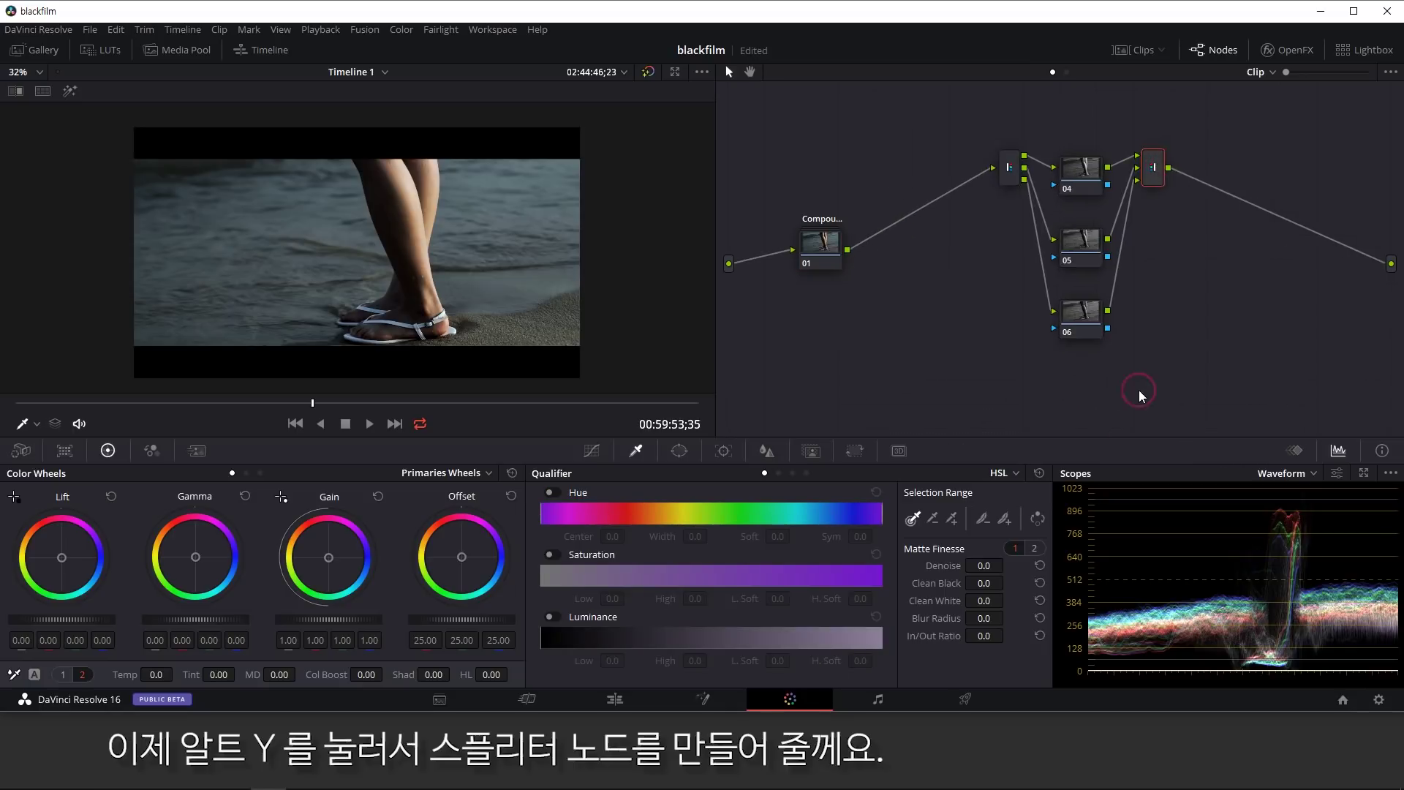
# Insert a serial node between the compound node and the splitter.
pyautogui.click(1006, 169)
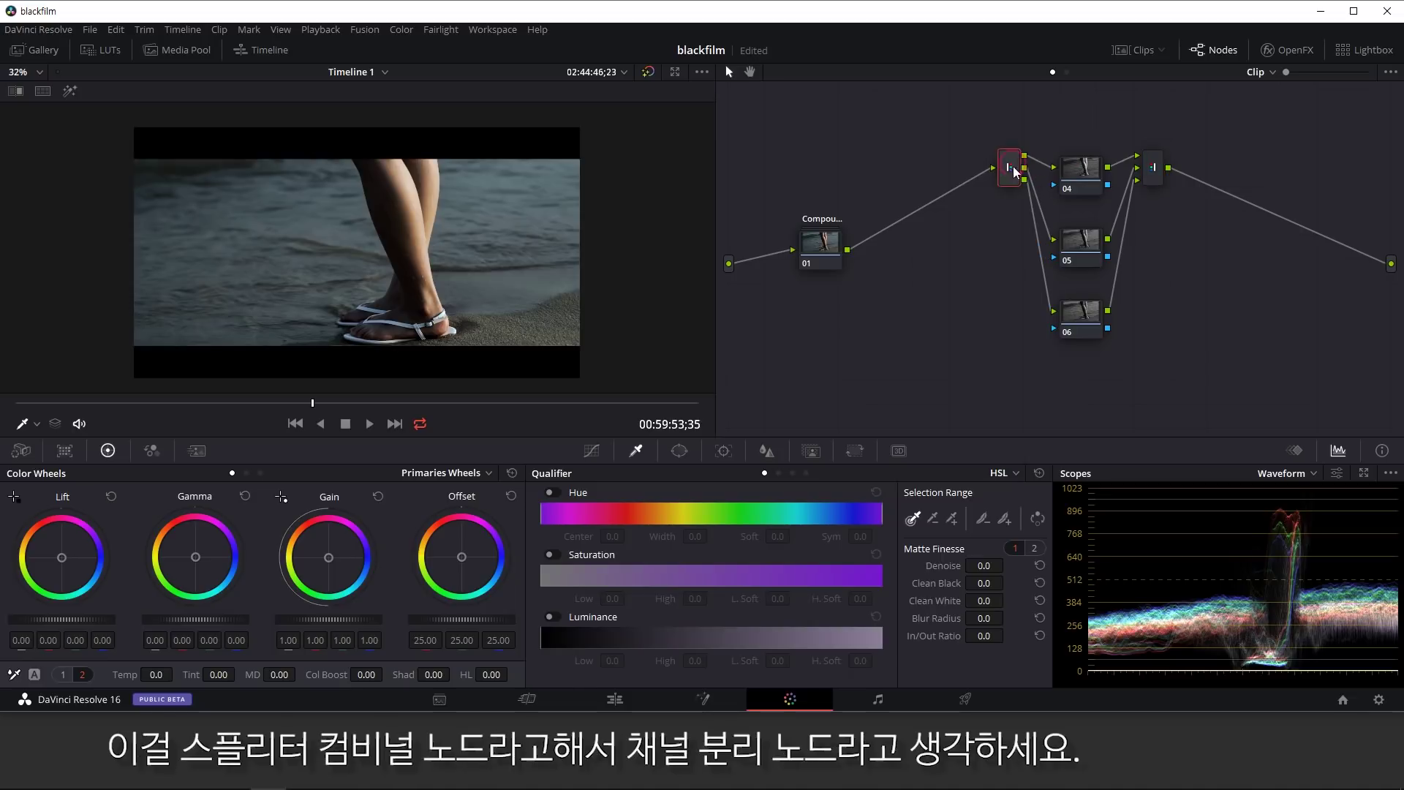
pyautogui.click(1050, 290)
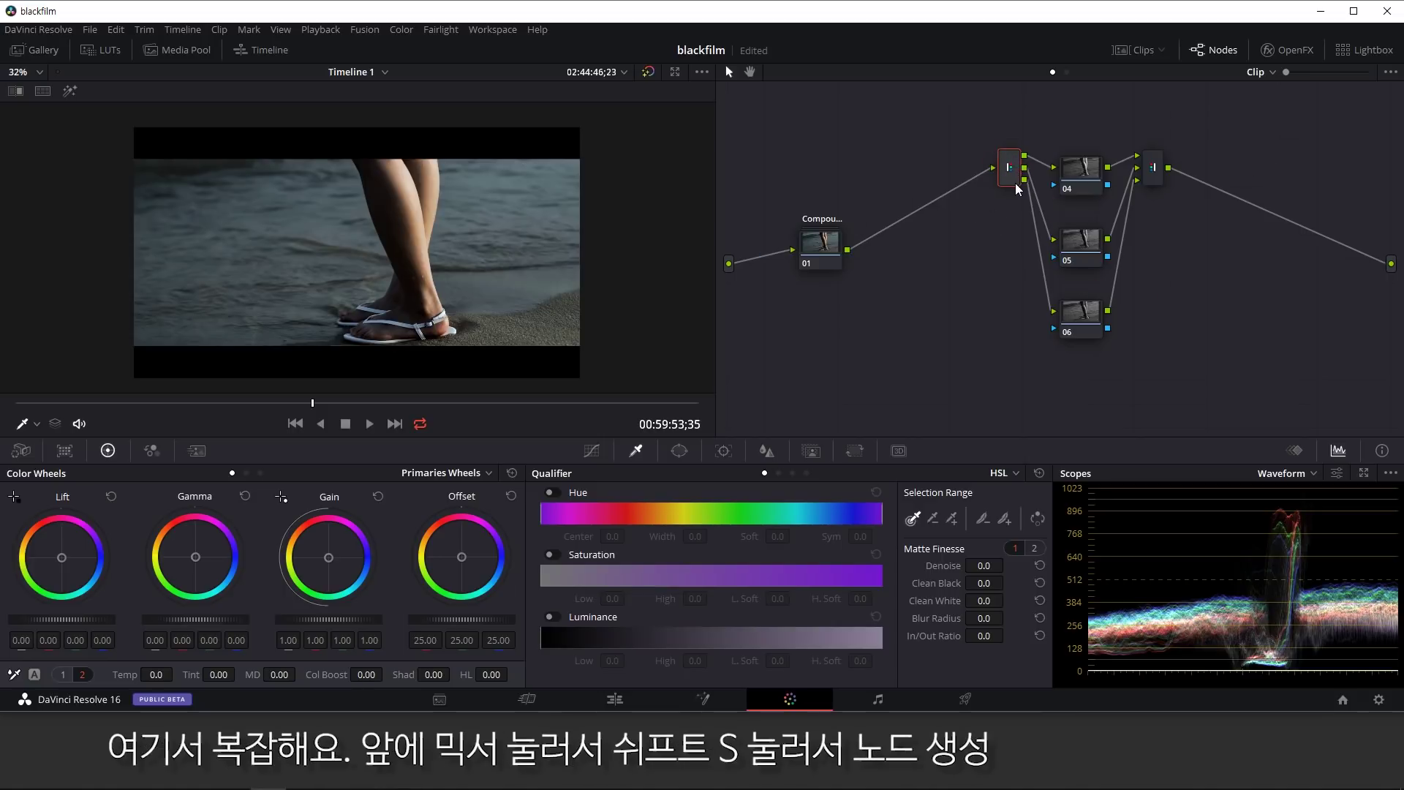
pyautogui.hotkey('shift', 's')
pyautogui.moveTo(950, 258); pyautogui.dragTo(912, 283)
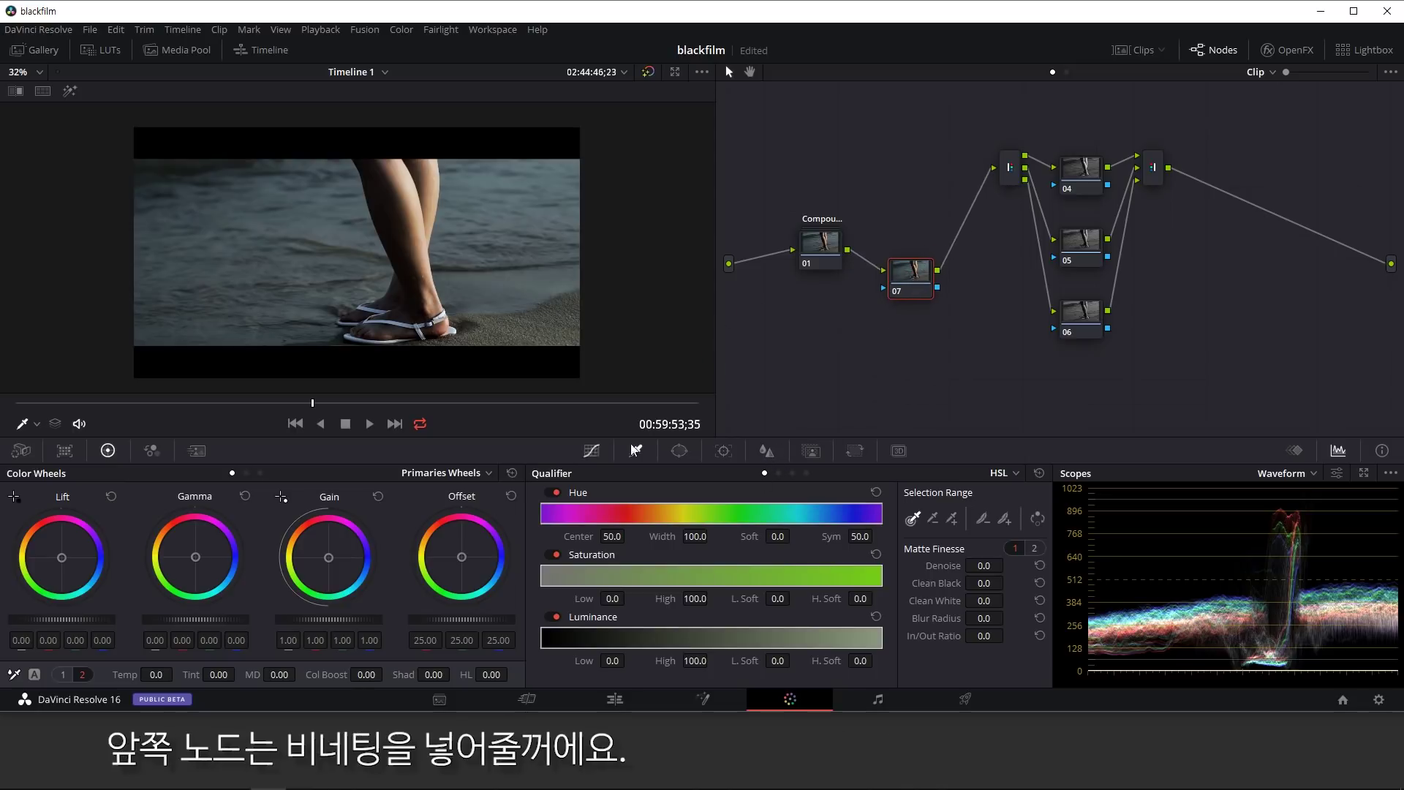
# Add an inverted circle window on node 07 covering most of the frame, size 57.97, aspect 73.16, with softness 9.16.
pyautogui.click(680, 450)
pyautogui.click(558, 568)
pyautogui.moveTo(356, 245); pyautogui.dragTo(567, 238)
pyautogui.moveTo(365, 174); pyautogui.dragTo(363, 130)
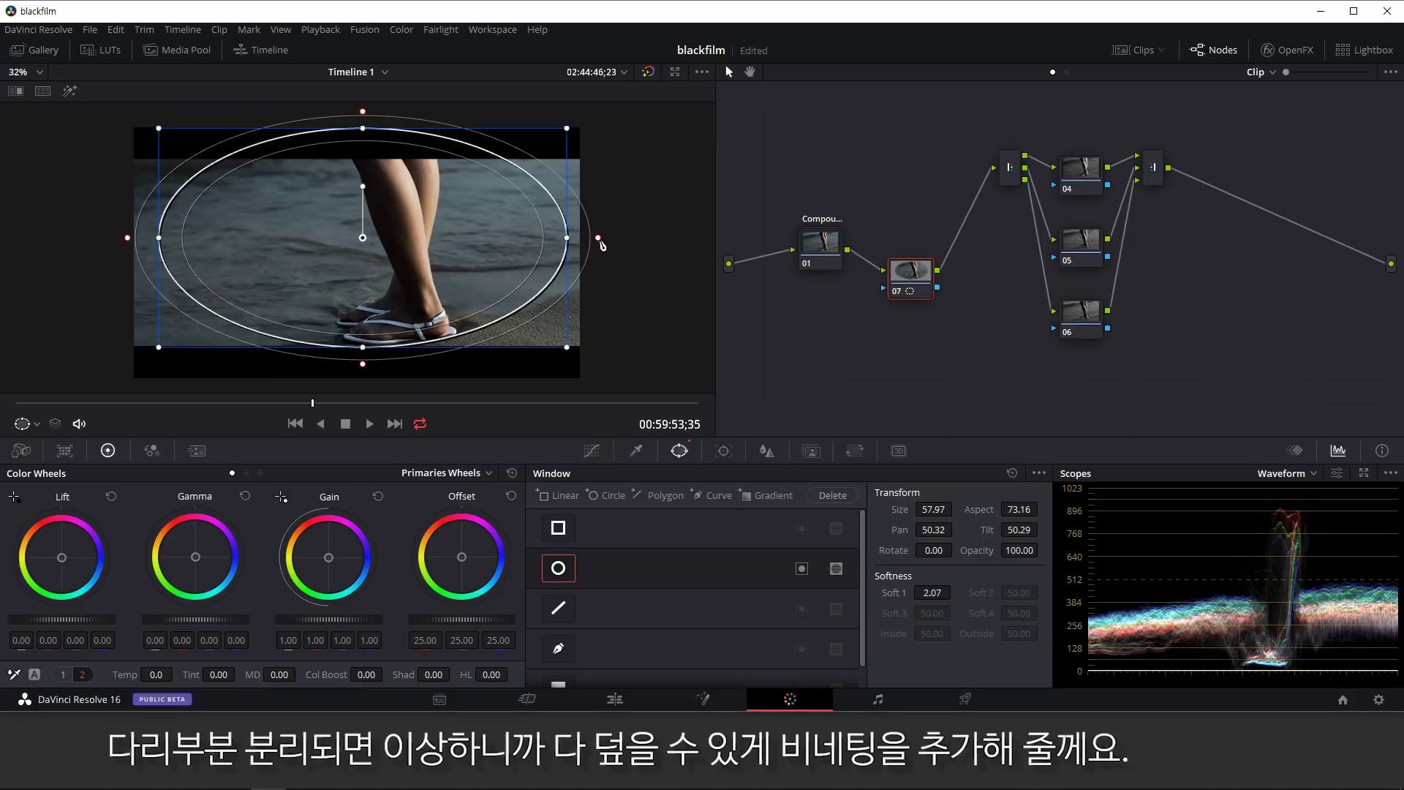
pyautogui.moveTo(600, 242); pyautogui.dragTo(671, 238)
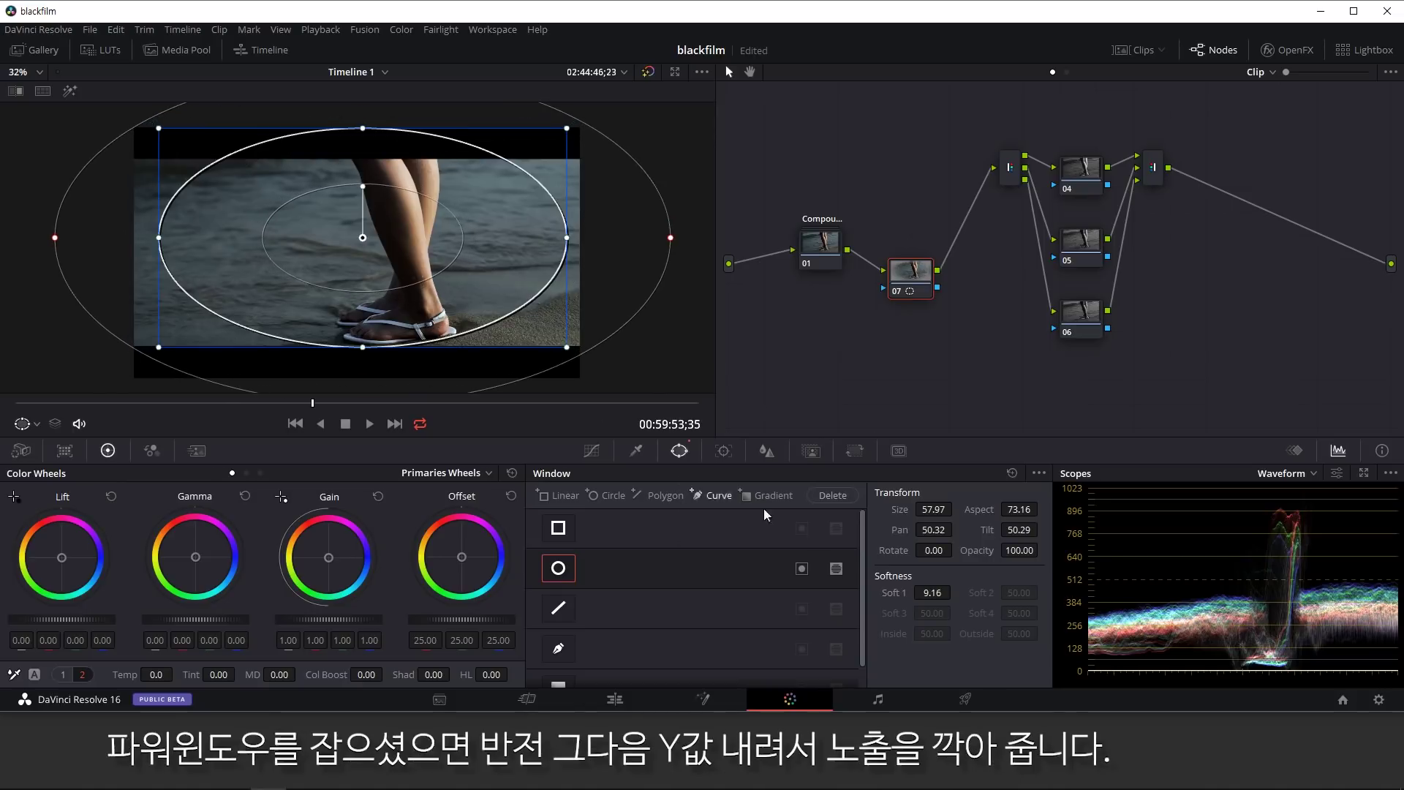
pyautogui.click(802, 568)
# Darken node 07's vignette by lowering the luma curve's highlight end and set its blur radius to 0.68.
pyautogui.click(592, 450)
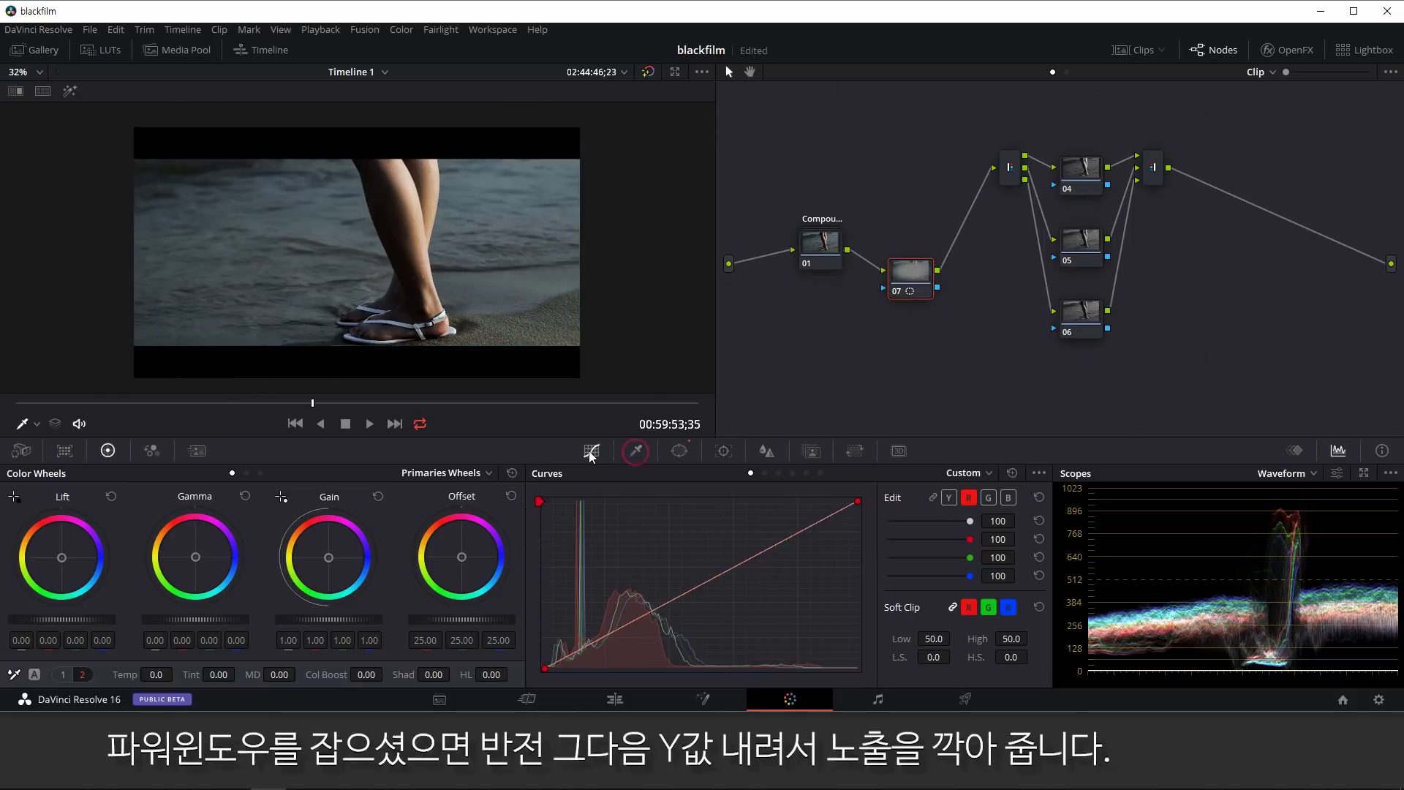
pyautogui.click(949, 498)
pyautogui.moveTo(858, 500); pyautogui.dragTo(866, 547)
pyautogui.click(765, 450)
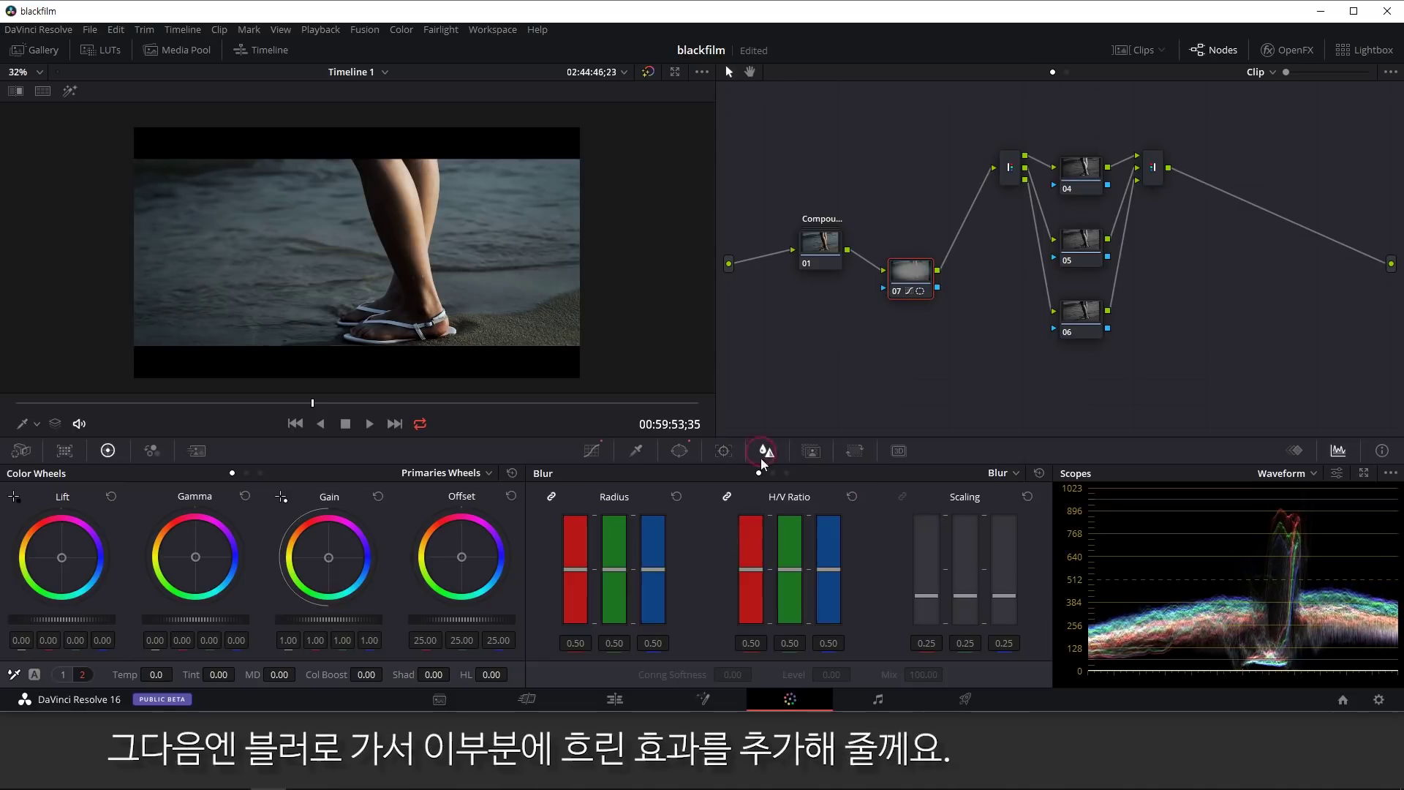
pyautogui.moveTo(572, 565)
pyautogui.mouseDown()
pyautogui.moveTo(586, 550)
pyautogui.moveTo(584, 566)
pyautogui.mouseUp()
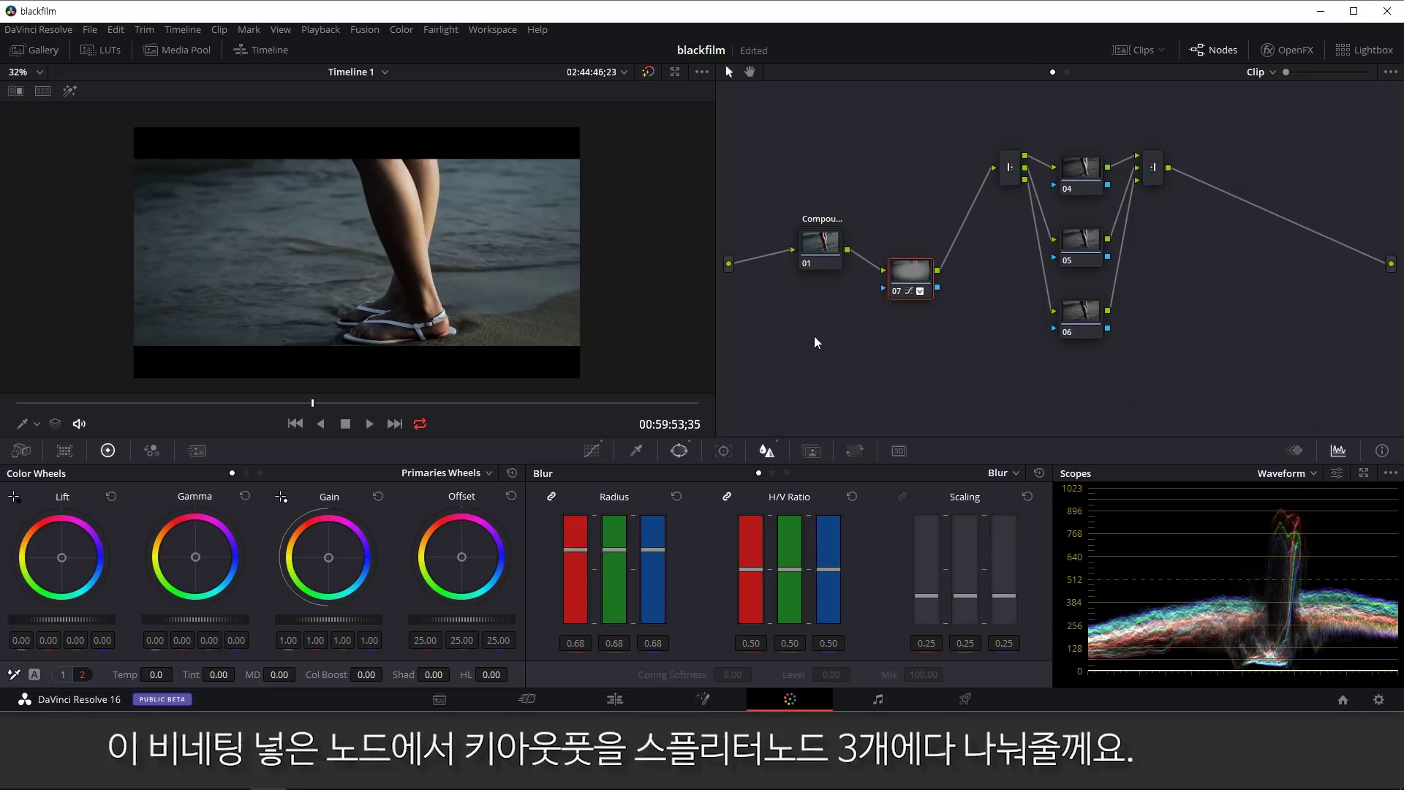
# Feed node 07's key output into the key inputs of channel nodes 04, 05 and 06.
pyautogui.moveTo(907, 290); pyautogui.dragTo(949, 278)
pyautogui.moveTo(1055, 187); pyautogui.dragTo(1054, 186)
pyautogui.moveTo(900, 324); pyautogui.dragTo(1054, 260)
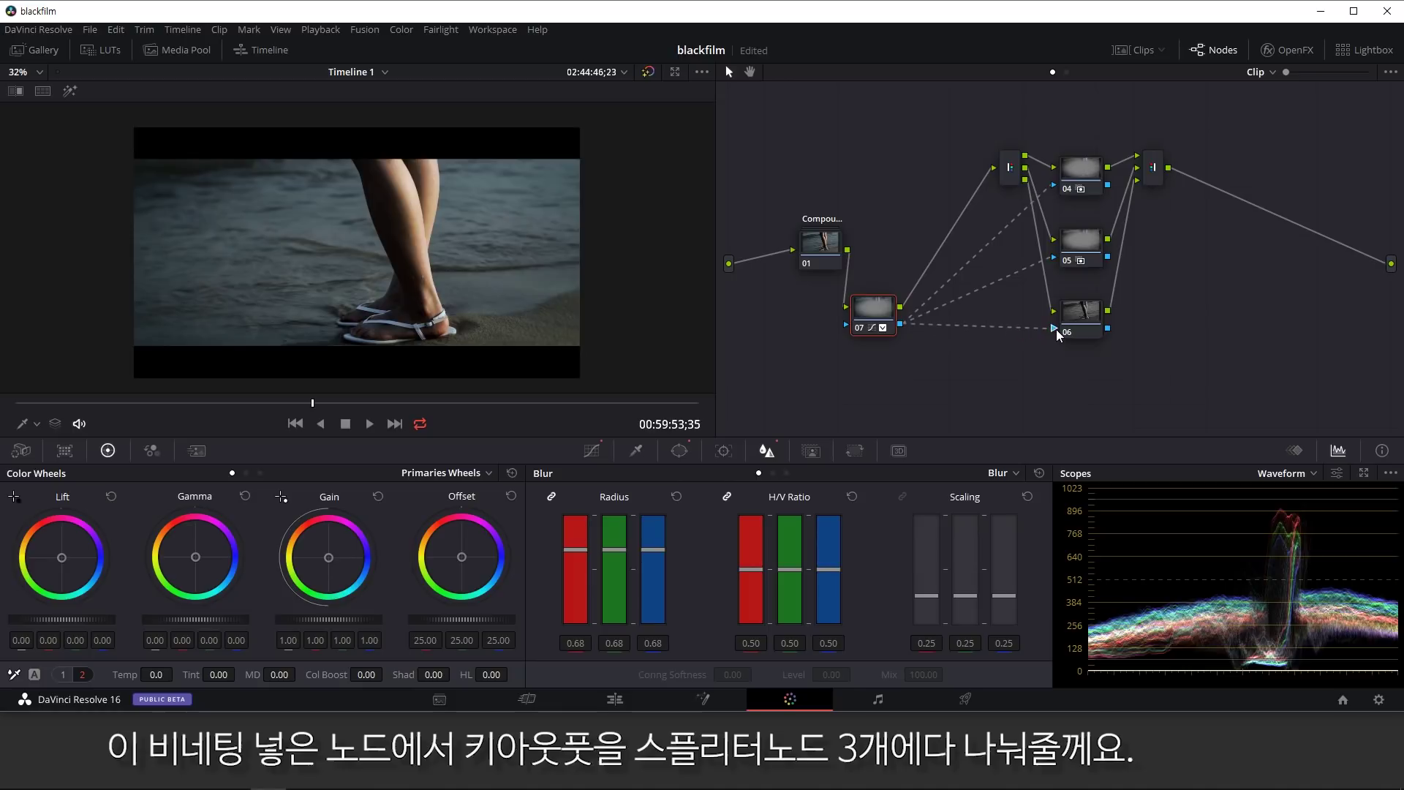
pyautogui.moveTo(1056, 329); pyautogui.dragTo(1055, 330)
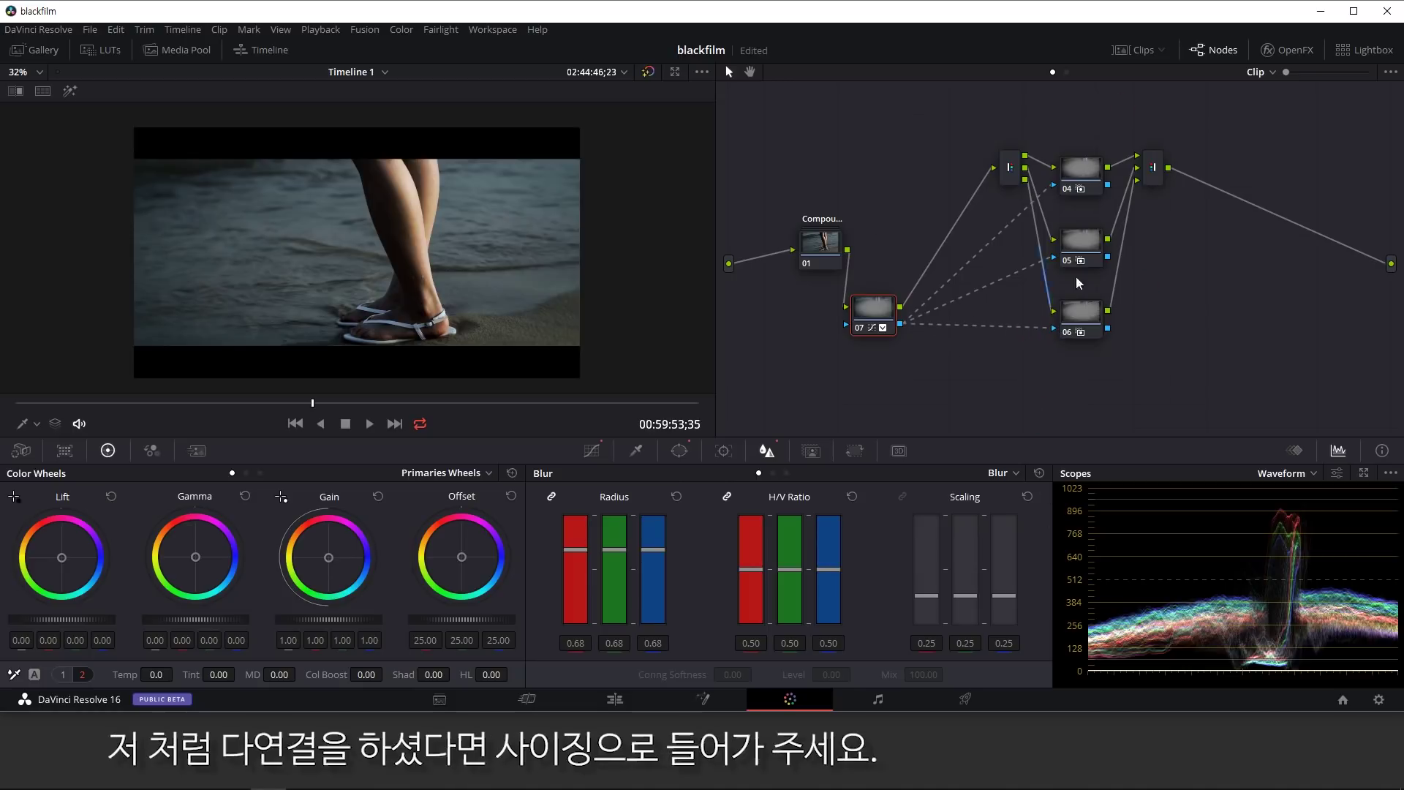
# Switch the sizing mode to Node Sizing and set the pan of node 04 to 1.
pyautogui.click(1078, 181)
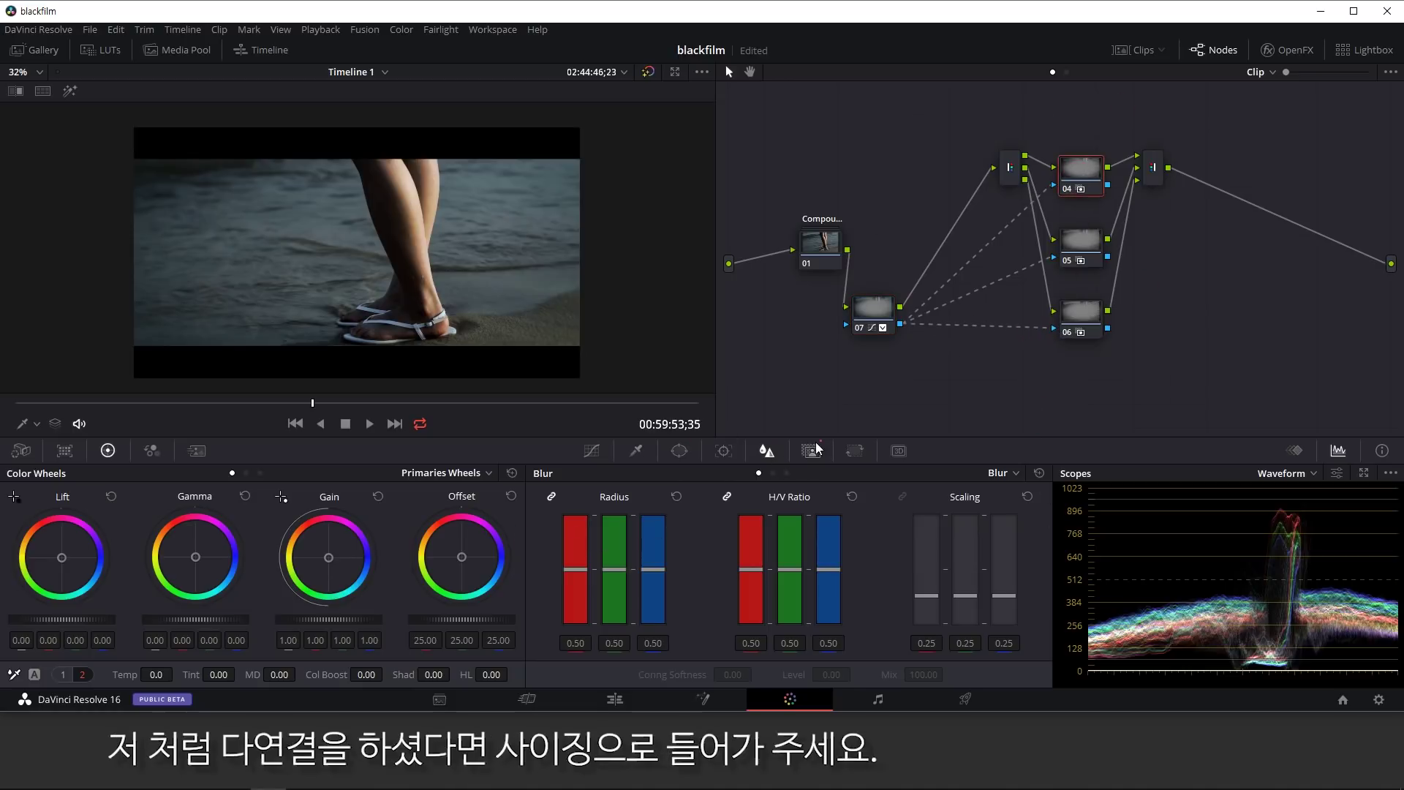
pyautogui.click(854, 450)
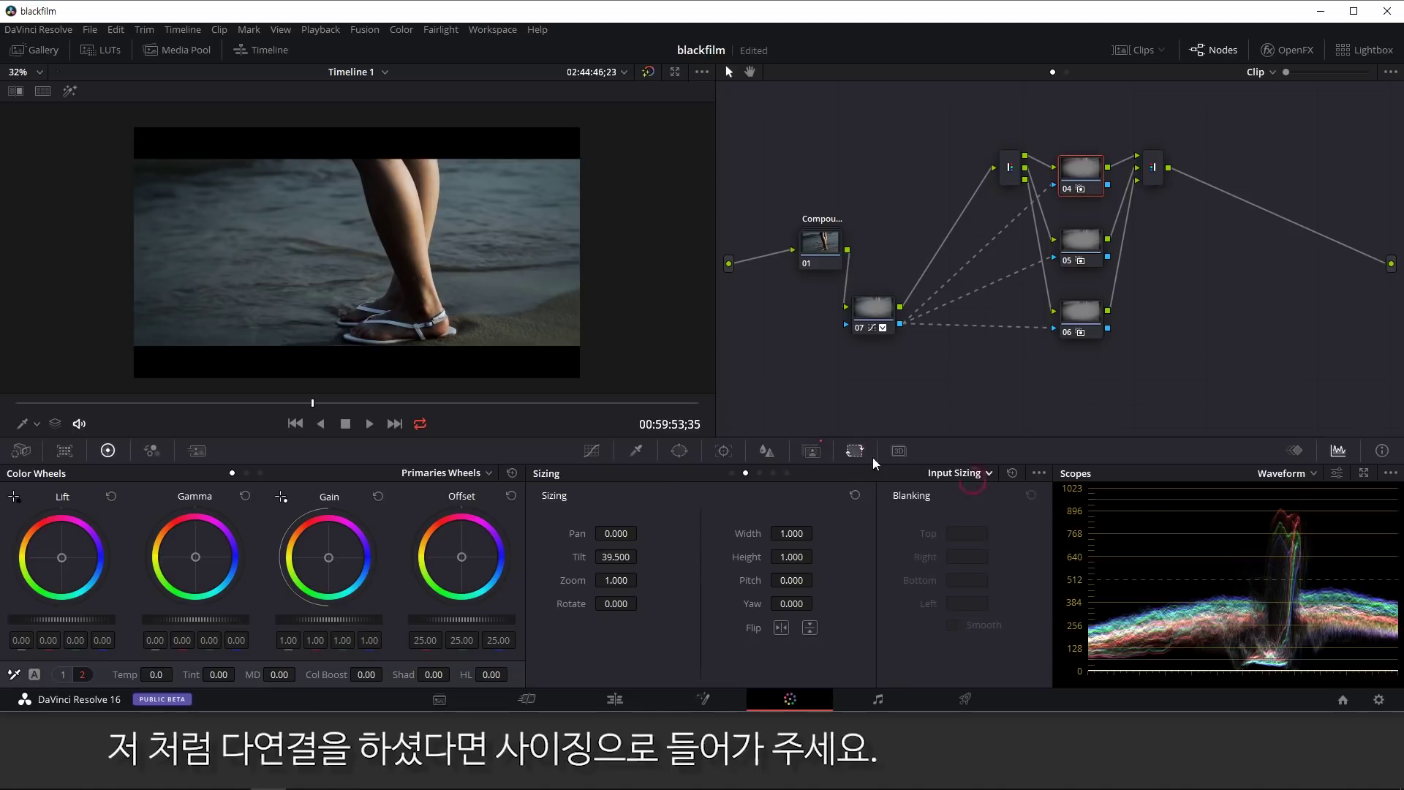
pyautogui.click(774, 473)
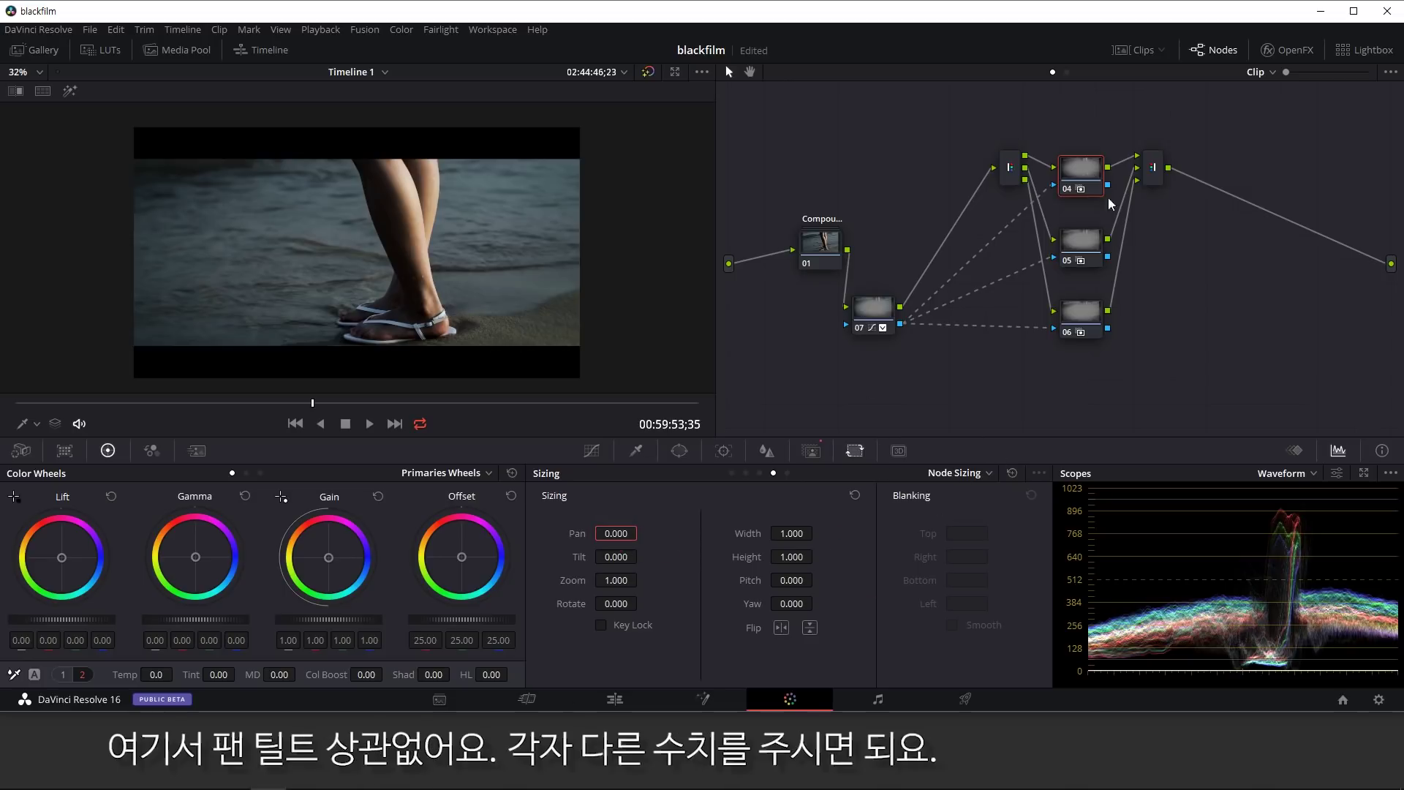
pyautogui.moveTo(620, 534); pyautogui.dragTo(607, 533)
pyautogui.write('1')
pyautogui.press('Return')
# Set the node sizing pan to -1 on node 05 and the tilt to 1 on node 06.
pyautogui.click(1083, 248)
pyautogui.click(639, 532)
pyautogui.write('-1')
pyautogui.press('Return')
pyautogui.click(1084, 312)
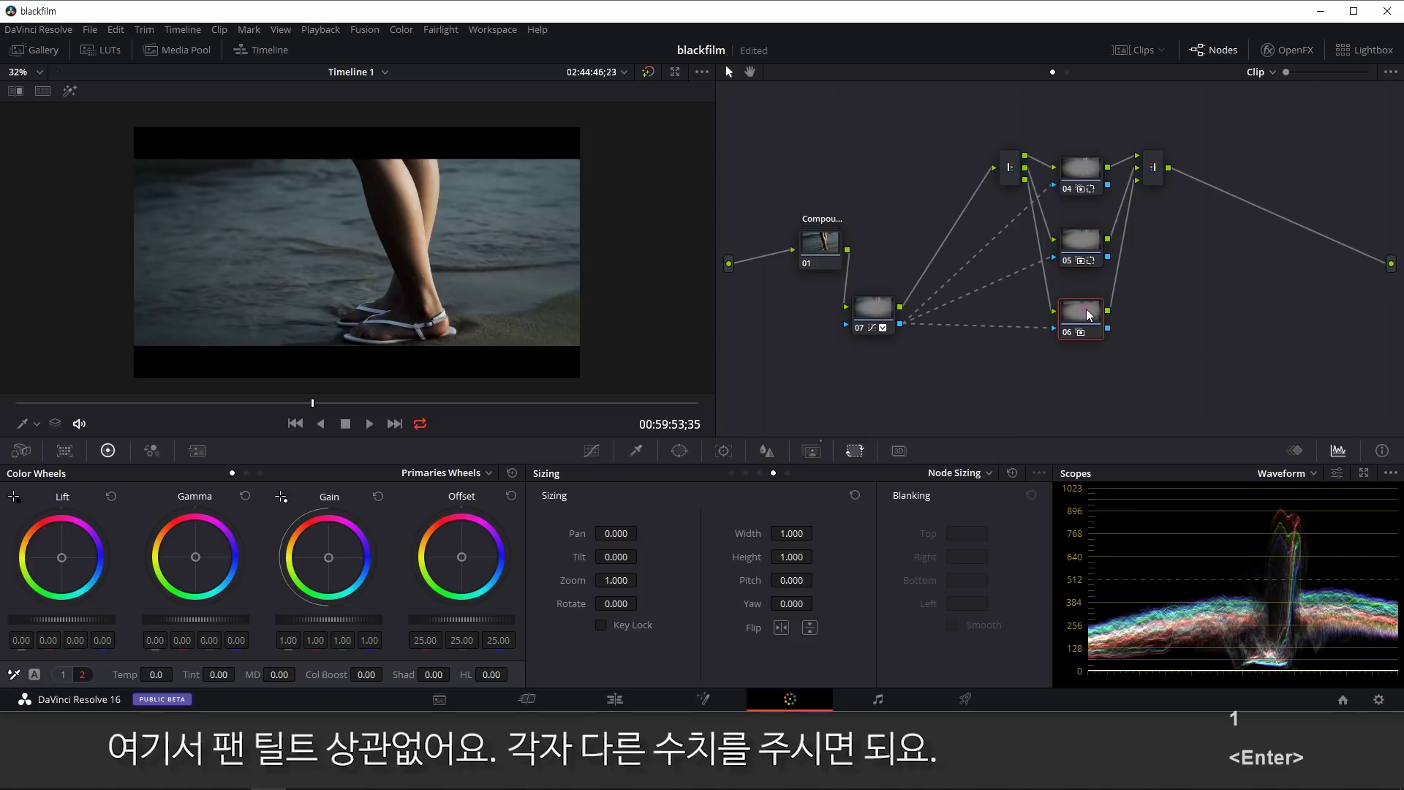
pyautogui.write('1')
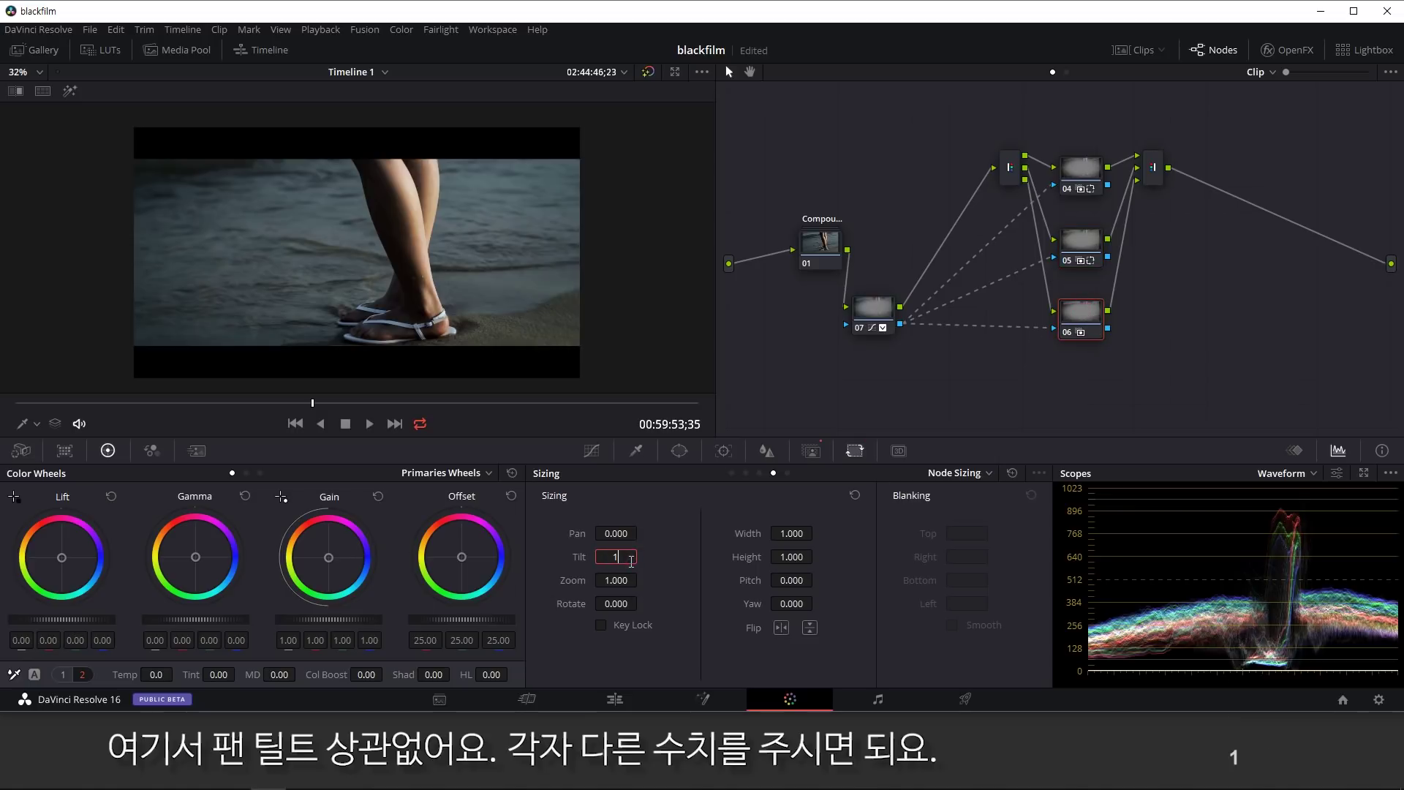
pyautogui.press('Return')
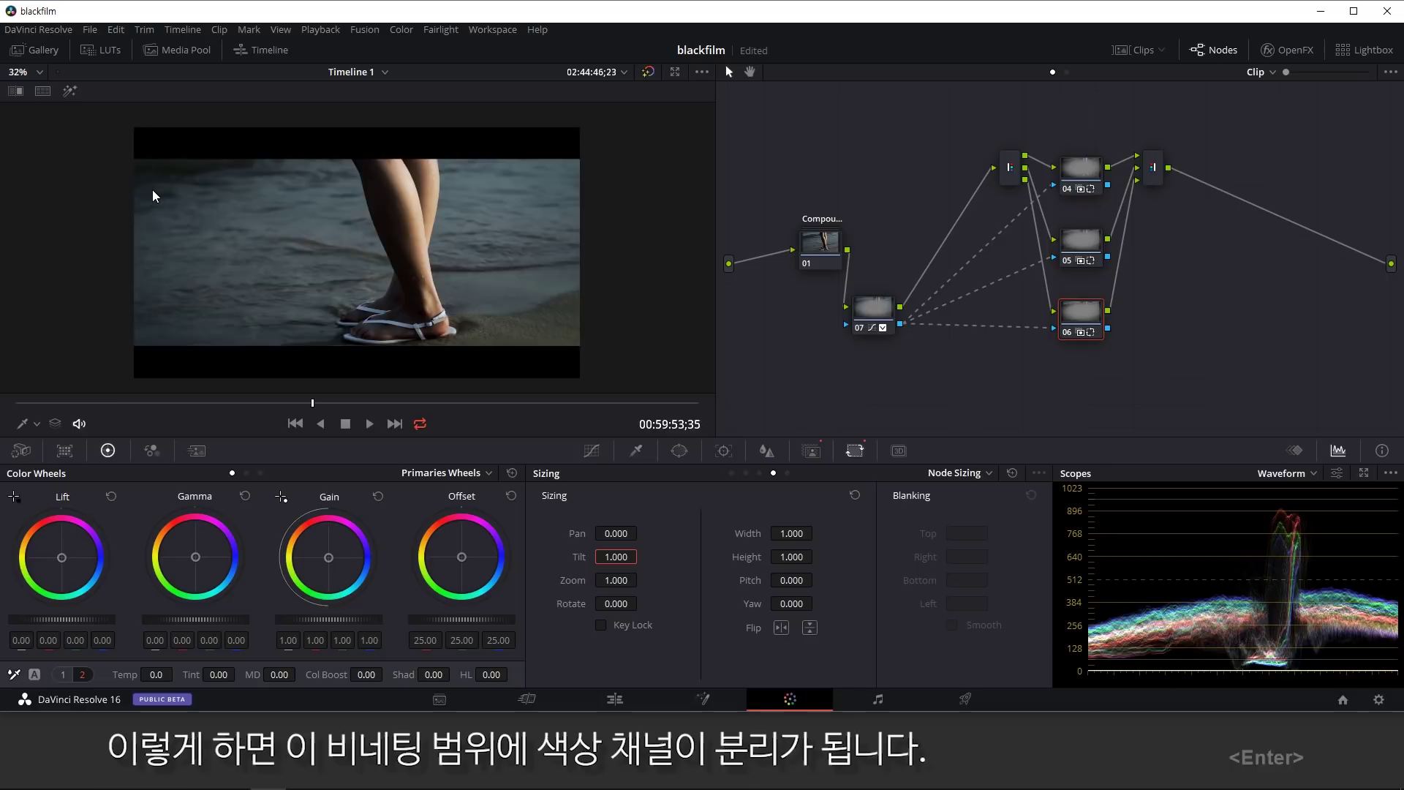
# Exaggerate node 04's pan to 123.5 to inspect the colour channel separation in the vignette area.
pyautogui.scroll(4, 152, 191)
pyautogui.scroll(4, 288, 224)
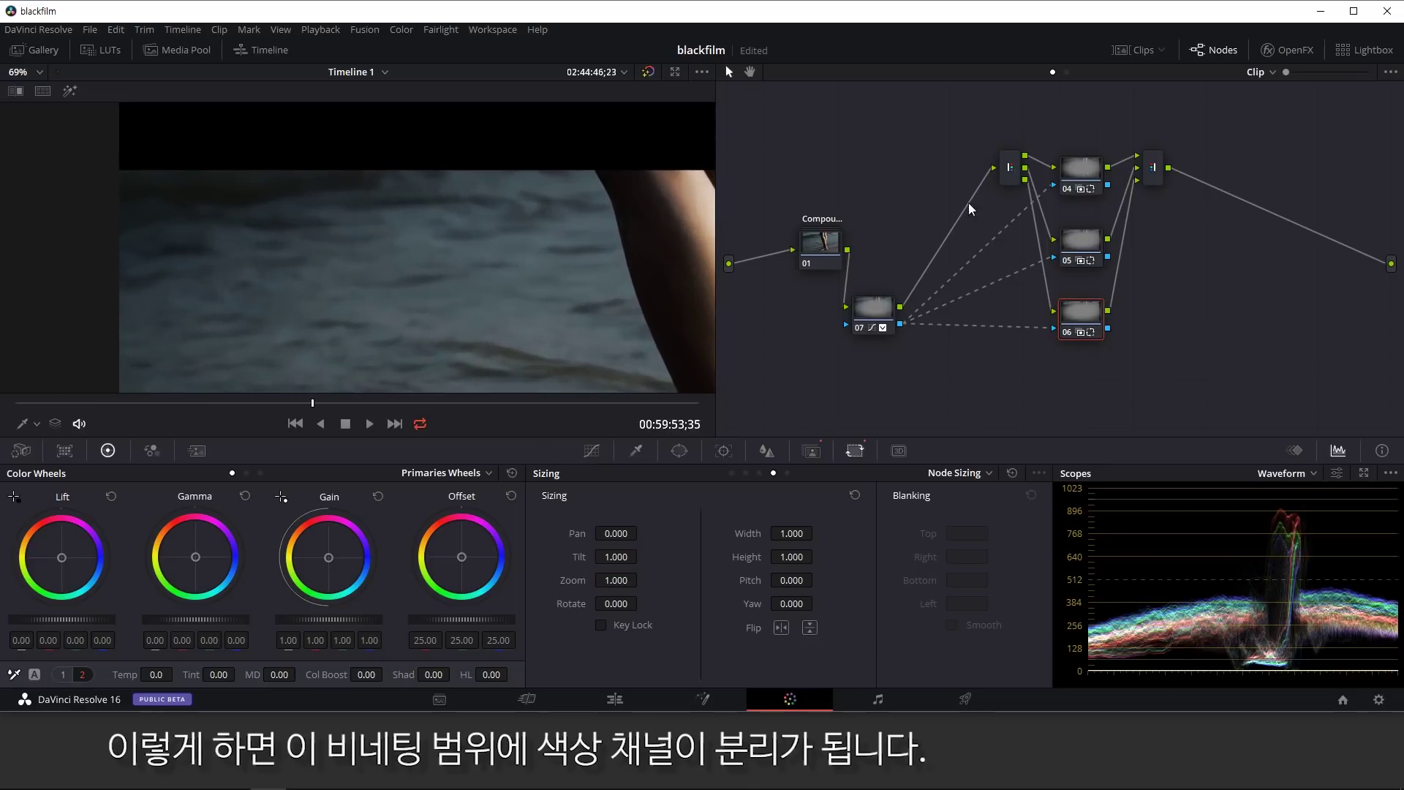
pyautogui.click(1083, 183)
pyautogui.click(616, 533)
pyautogui.moveTo(616, 533); pyautogui.dragTo(641, 534)
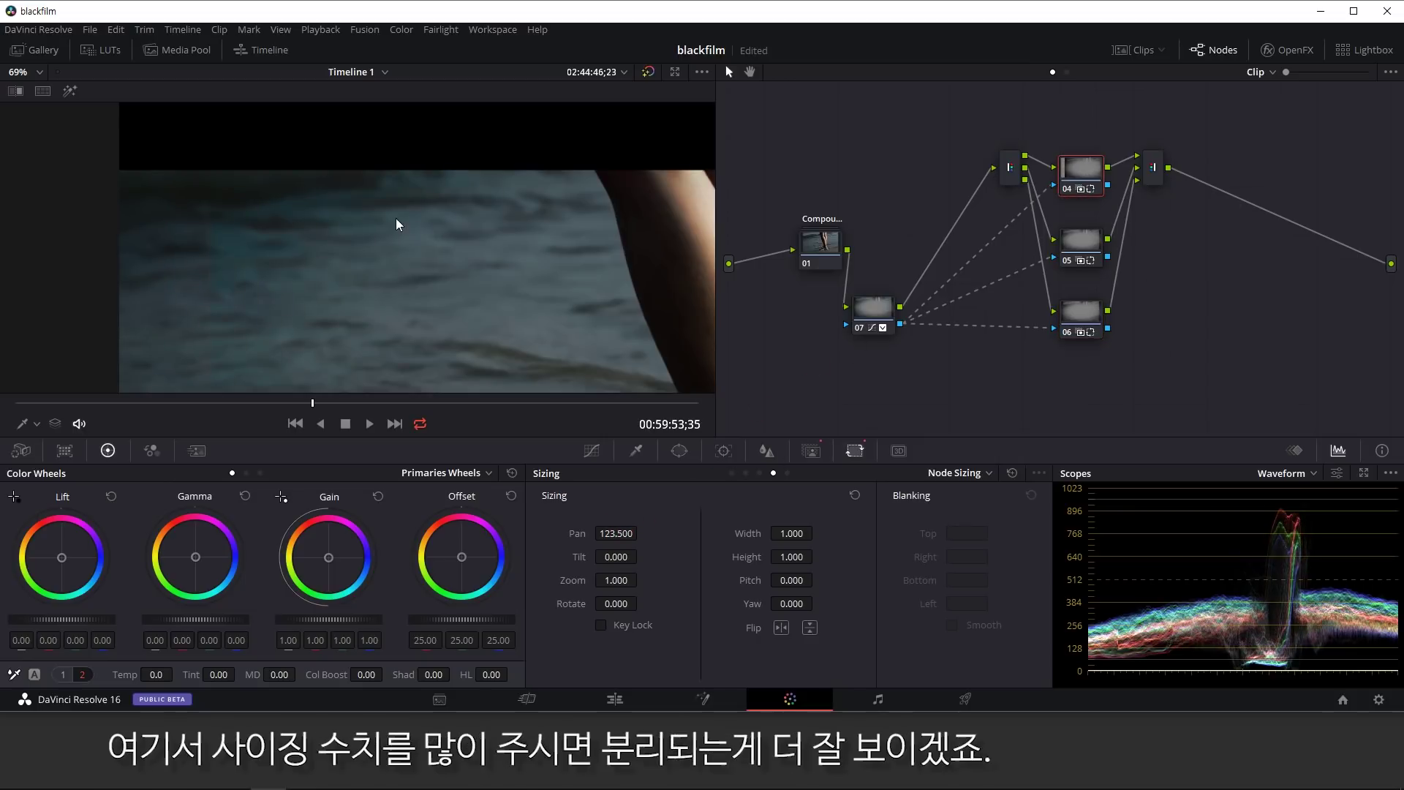
pyautogui.scroll(-2, 194, 234)
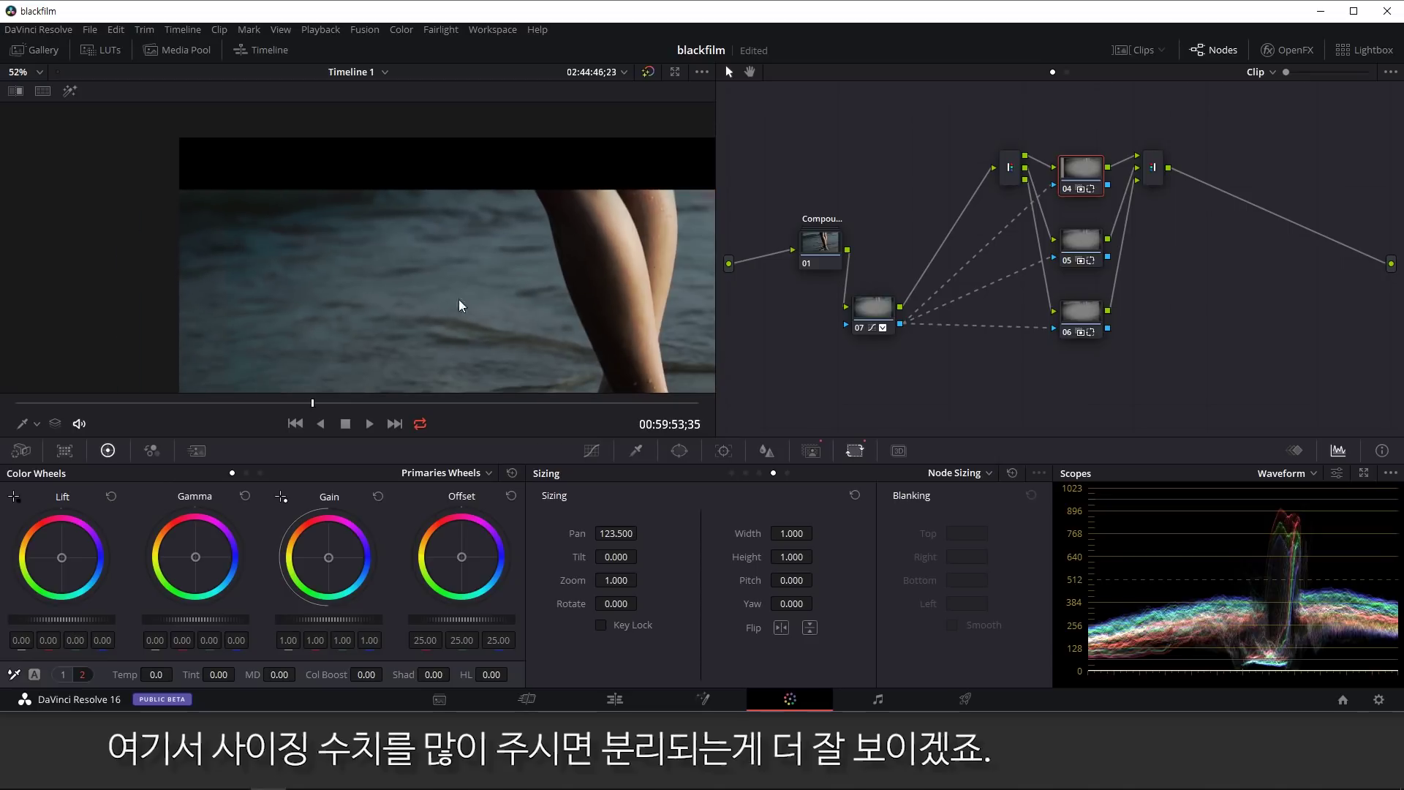
# Set the node sizing pan to 2 on node 04 and to -2 on node 05.
pyautogui.click(708, 600)
pyautogui.write('2')
pyautogui.press('Return')
pyautogui.click(1081, 240)
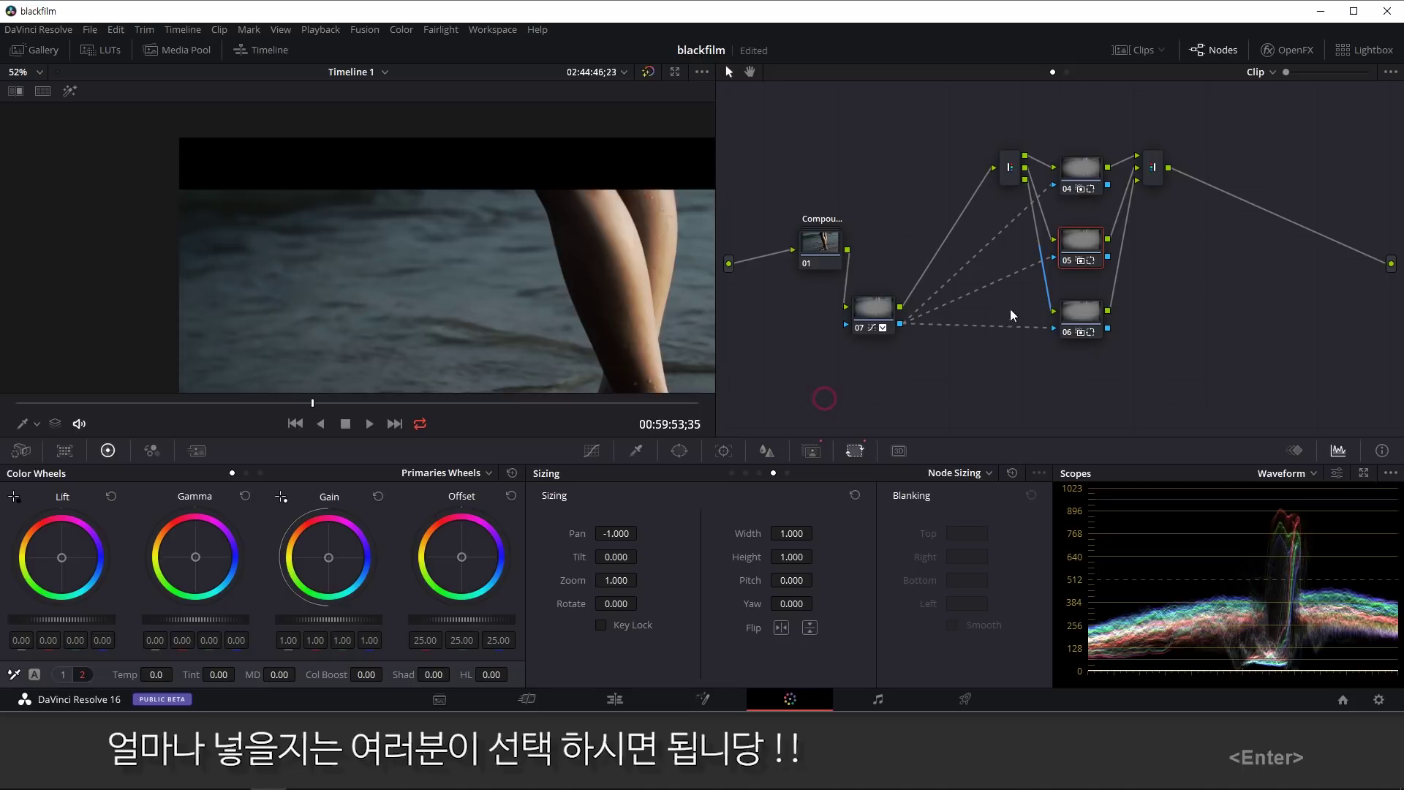
pyautogui.moveTo(629, 534); pyautogui.dragTo(620, 534)
pyautogui.write('-2')
pyautogui.press('Return')
# Set the node sizing tilt of node 06 to 2.
pyautogui.click(1081, 313)
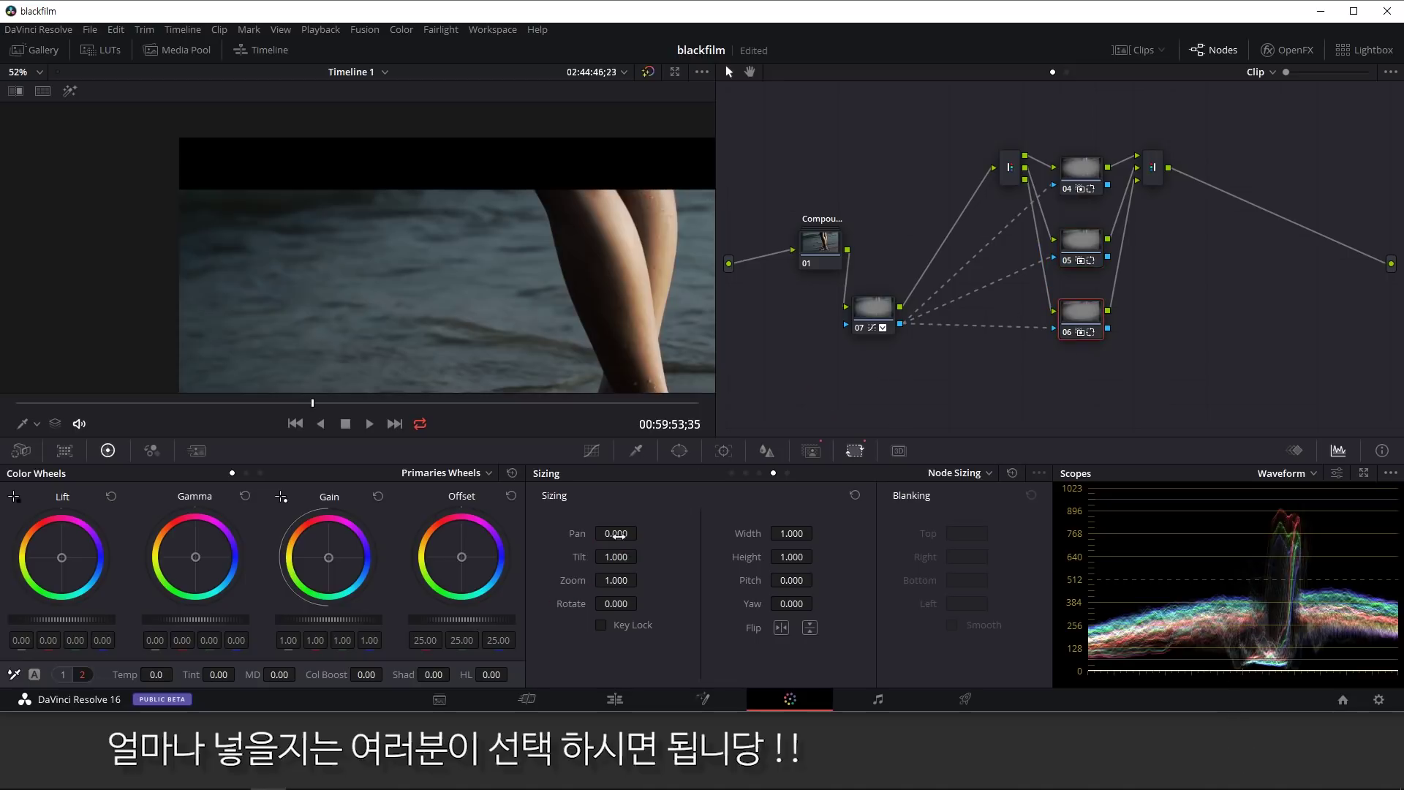
pyautogui.moveTo(616, 556); pyautogui.dragTo(624, 573)
pyautogui.write('2')
pyautogui.press('Return')
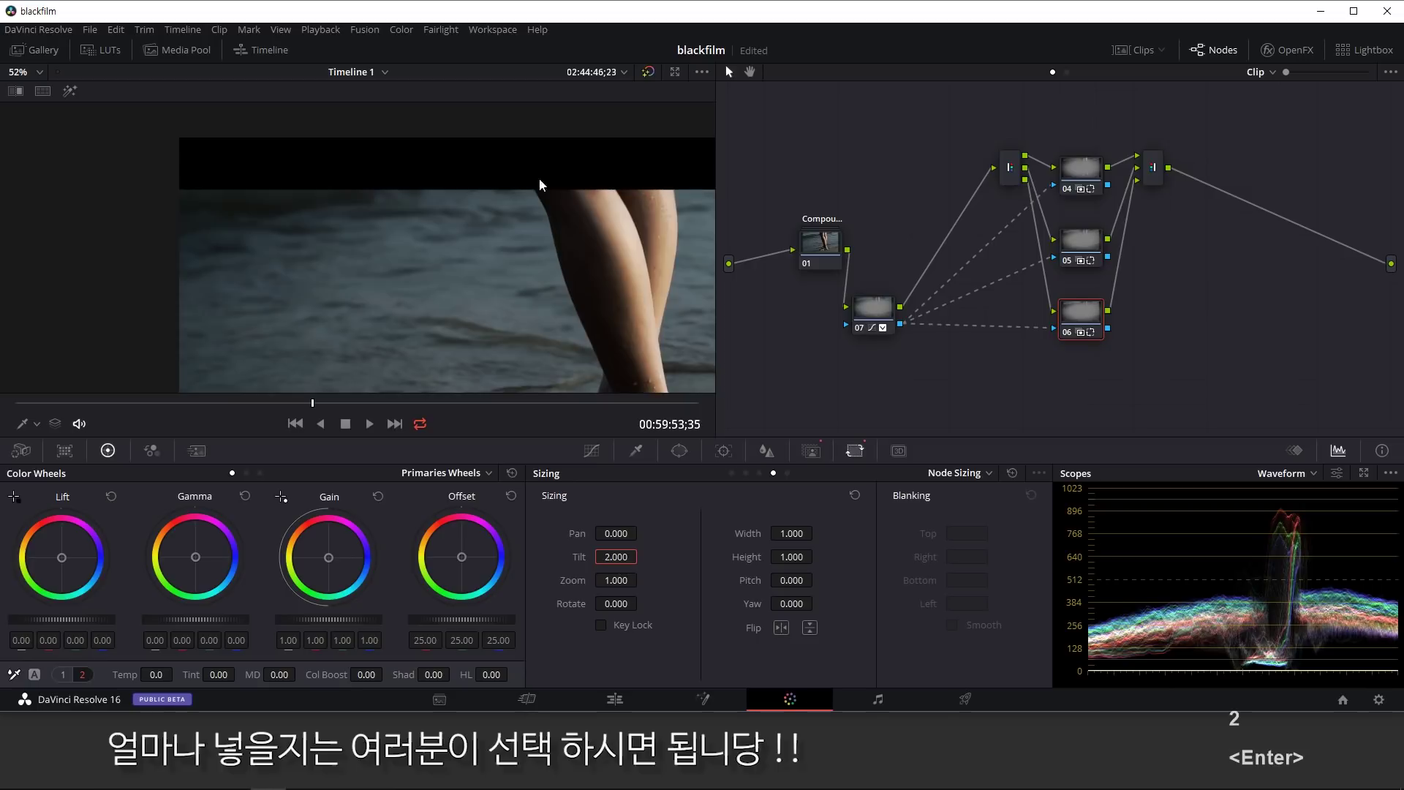
pyautogui.scroll(-5, 439, 234)
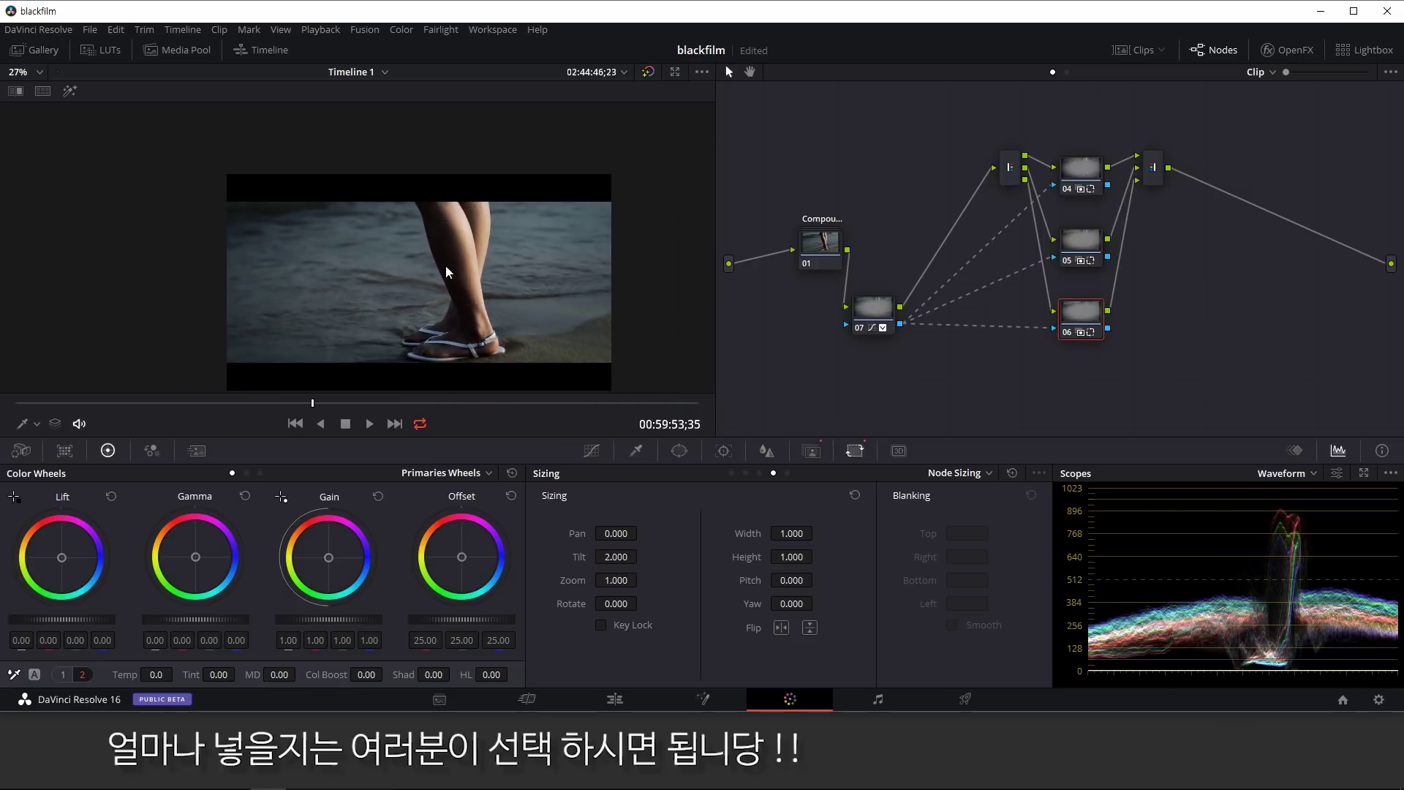
pyautogui.scroll(1, 431, 244)
# Add a serial node after the combiner and raise its midtone detail to 74.5 for a rougher texture.
pyautogui.click(1167, 150)
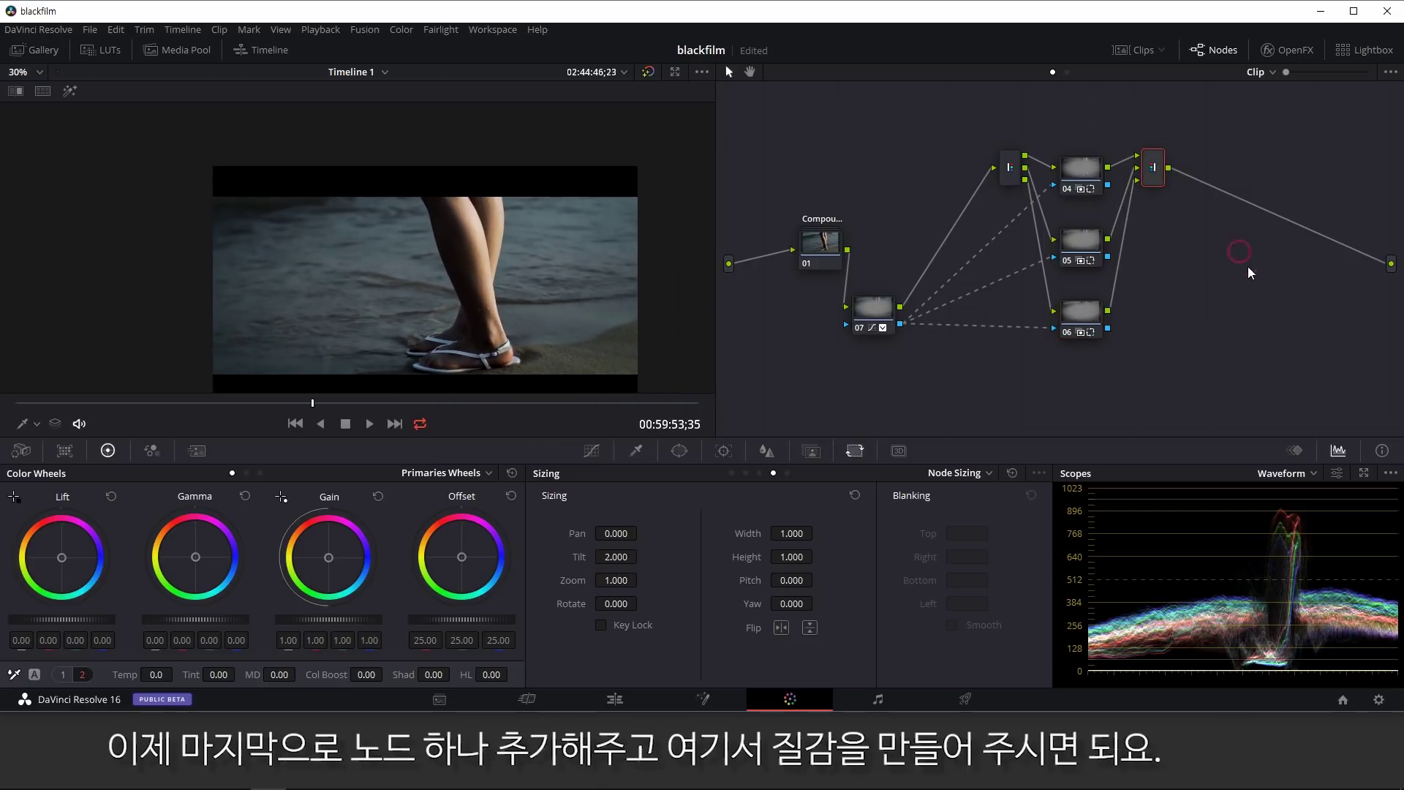
pyautogui.hotkey('alt', 's')
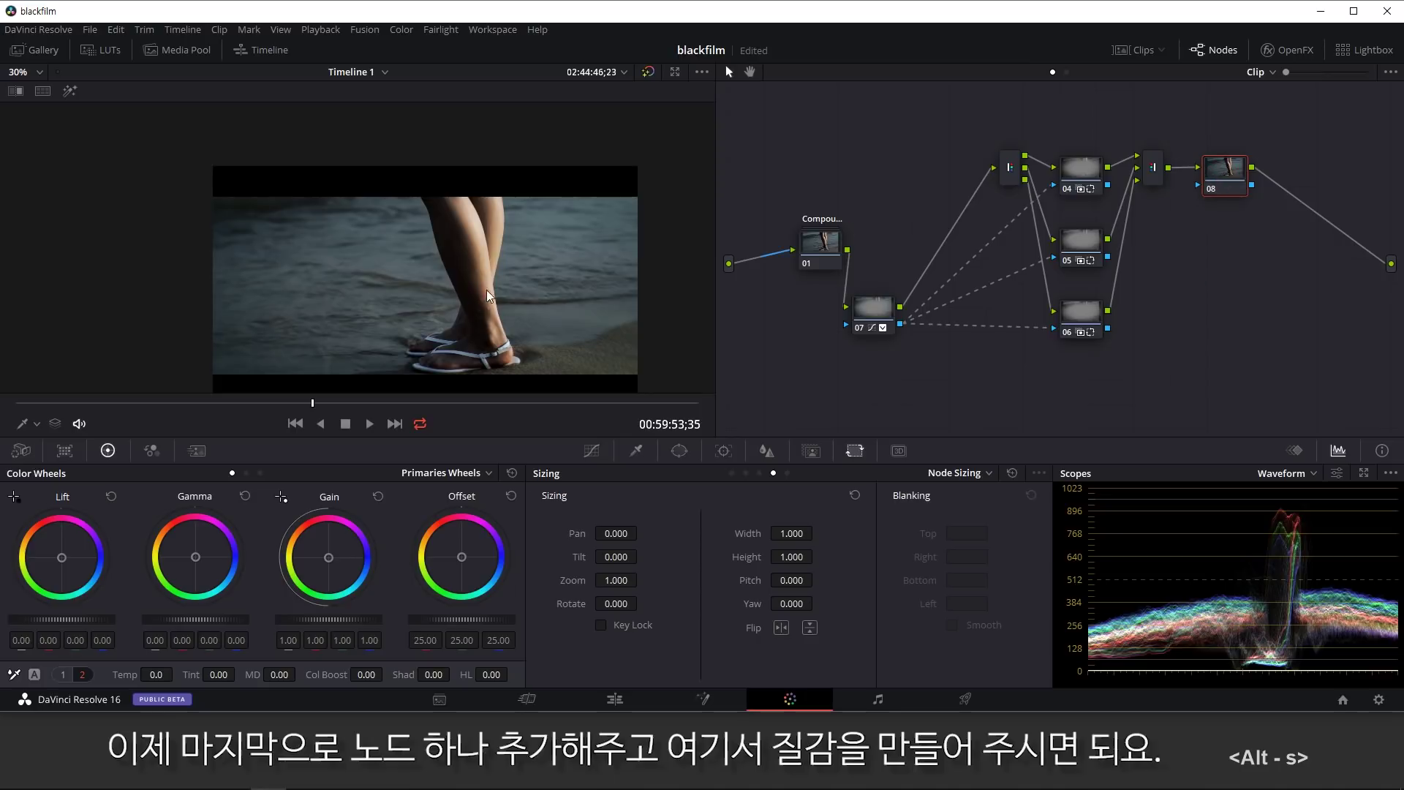
pyautogui.click(592, 450)
pyautogui.click(764, 452)
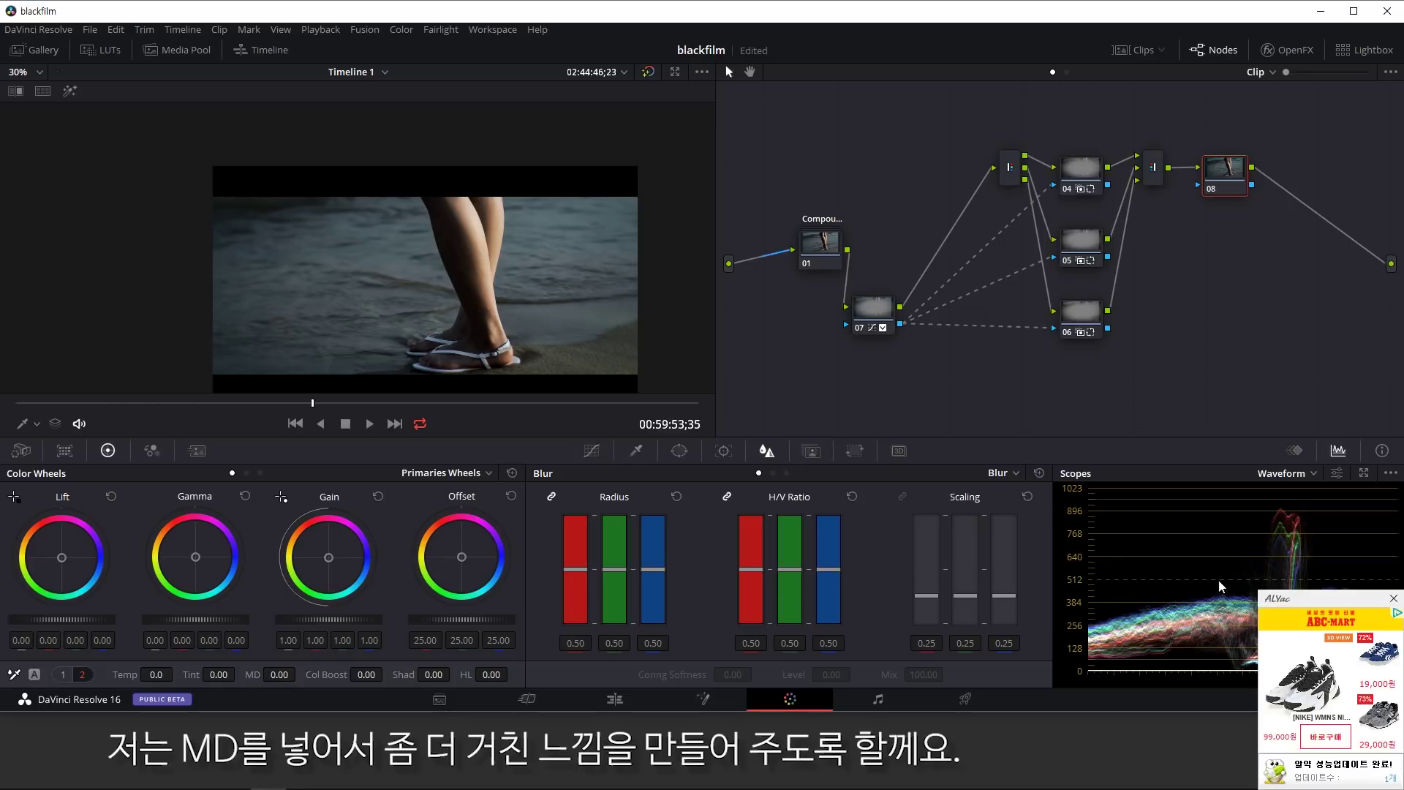
pyautogui.click(1394, 598)
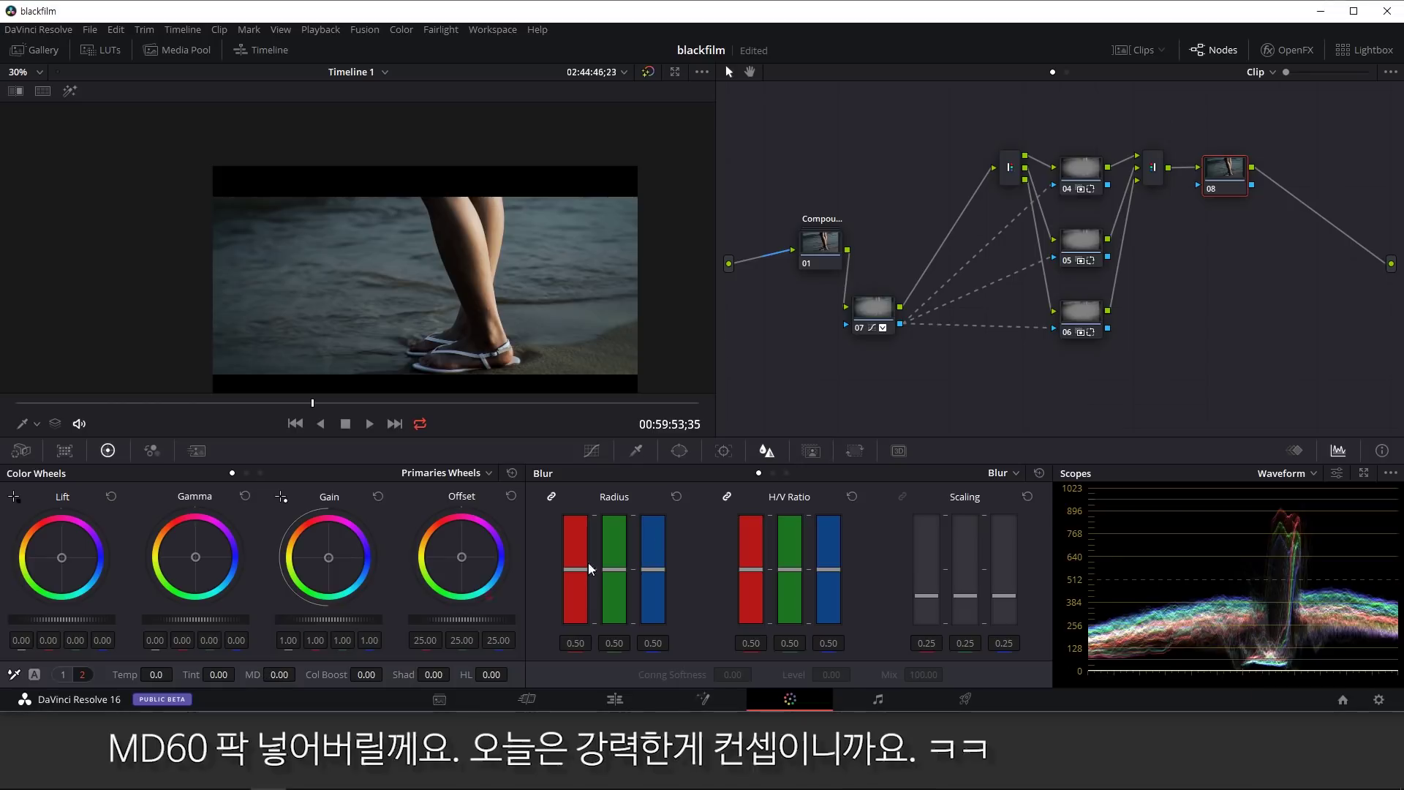
pyautogui.moveTo(273, 672); pyautogui.dragTo(300, 674)
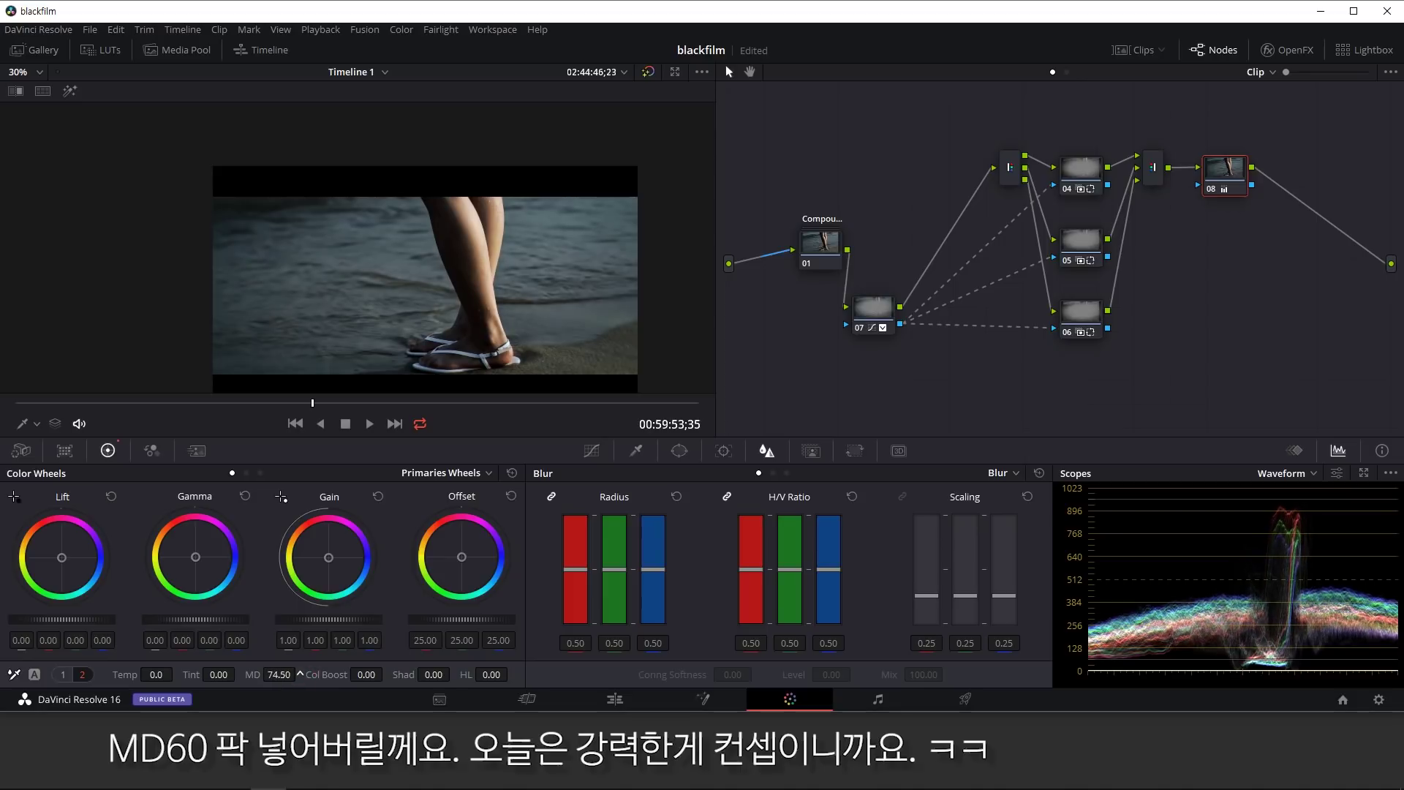
# Set the midtone detail of node 08 to 60.
pyautogui.moveTo(279, 675); pyautogui.dragTo(286, 675)
pyautogui.write('60')
pyautogui.press('Return')
# Toggle node 08 off and on to compare the legs and water with and without the midtone detail.
pyautogui.scroll(3, 551, 297)
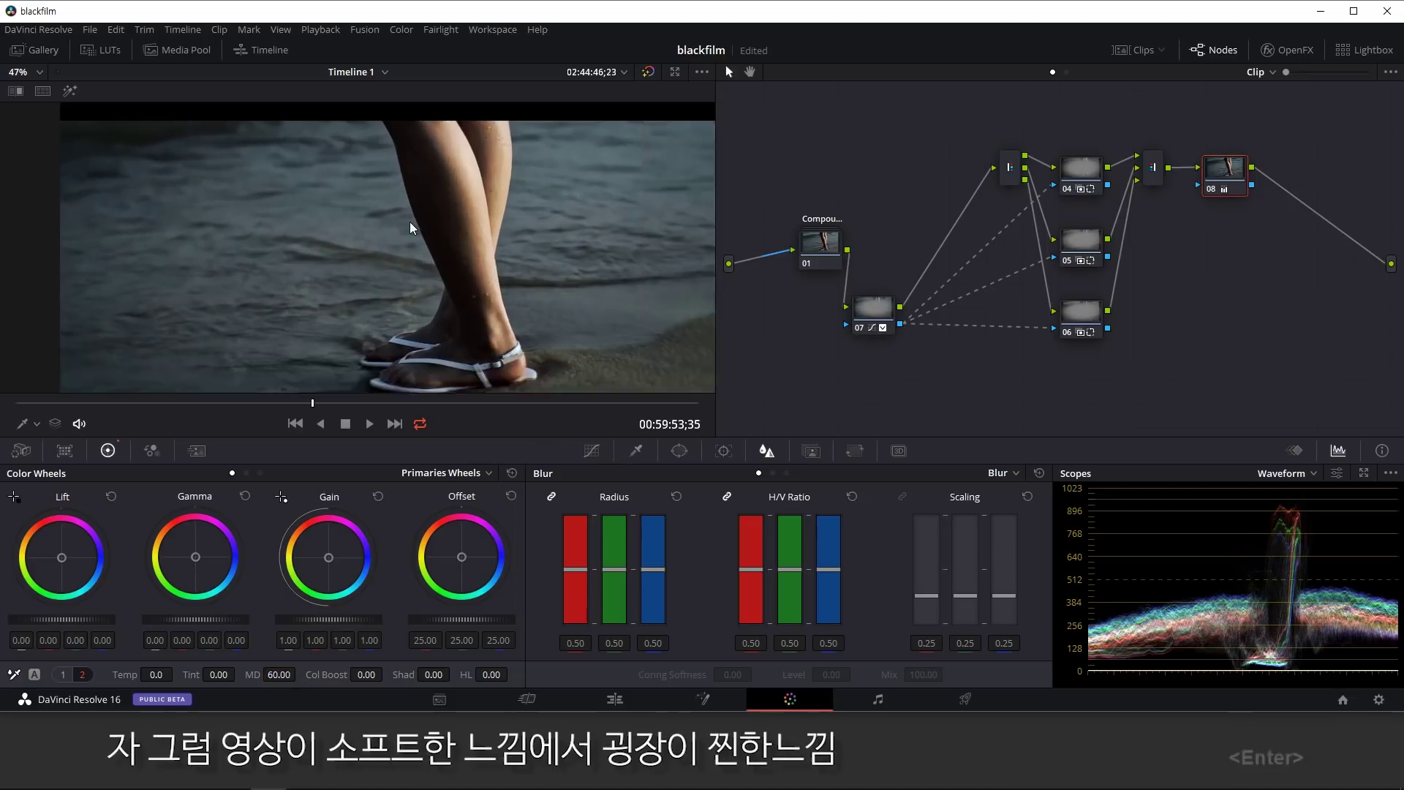
pyautogui.hotkey('ctrl', 'd')
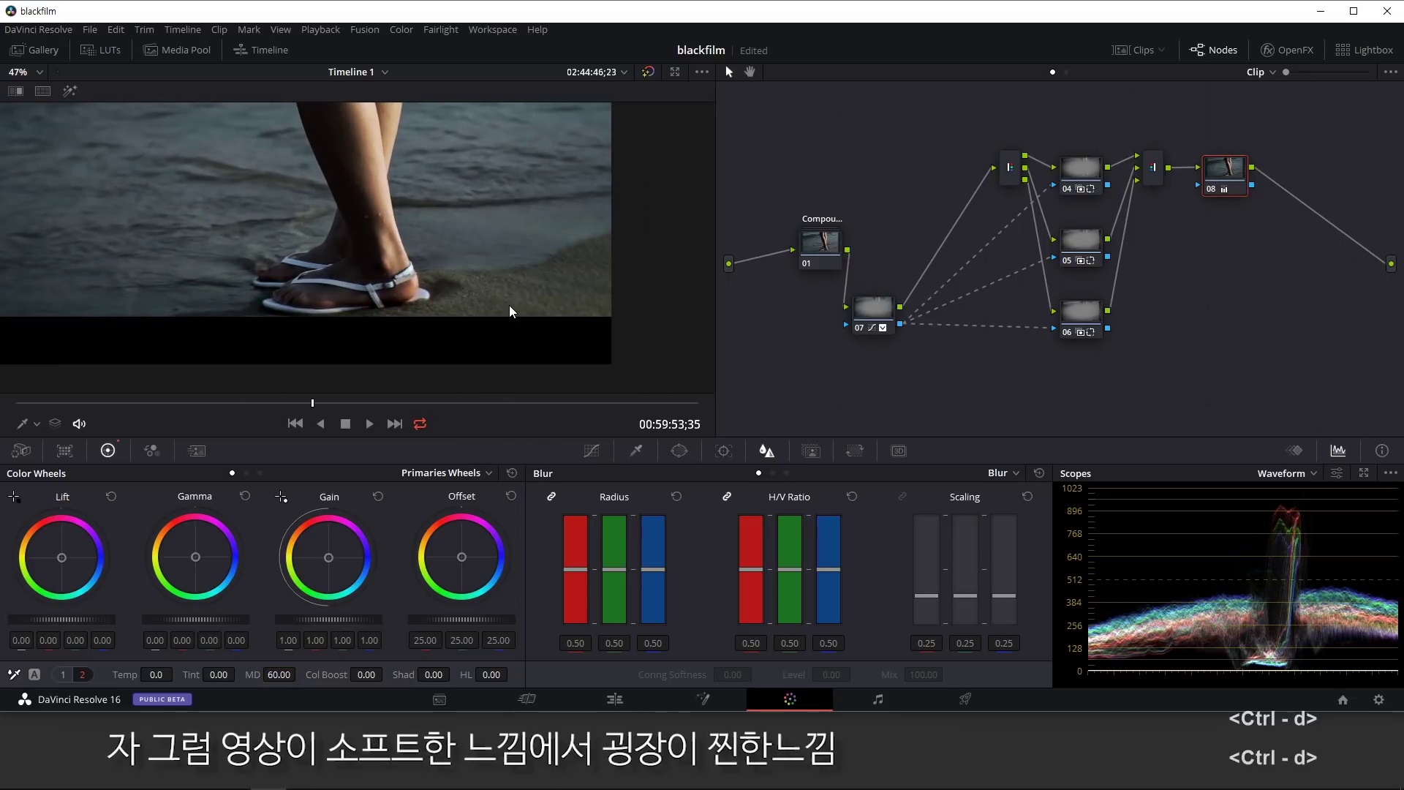
pyautogui.hotkey('ctrl', 'd')
pyautogui.scroll(-1, 493, 244)
pyautogui.scroll(-1, 494, 244)
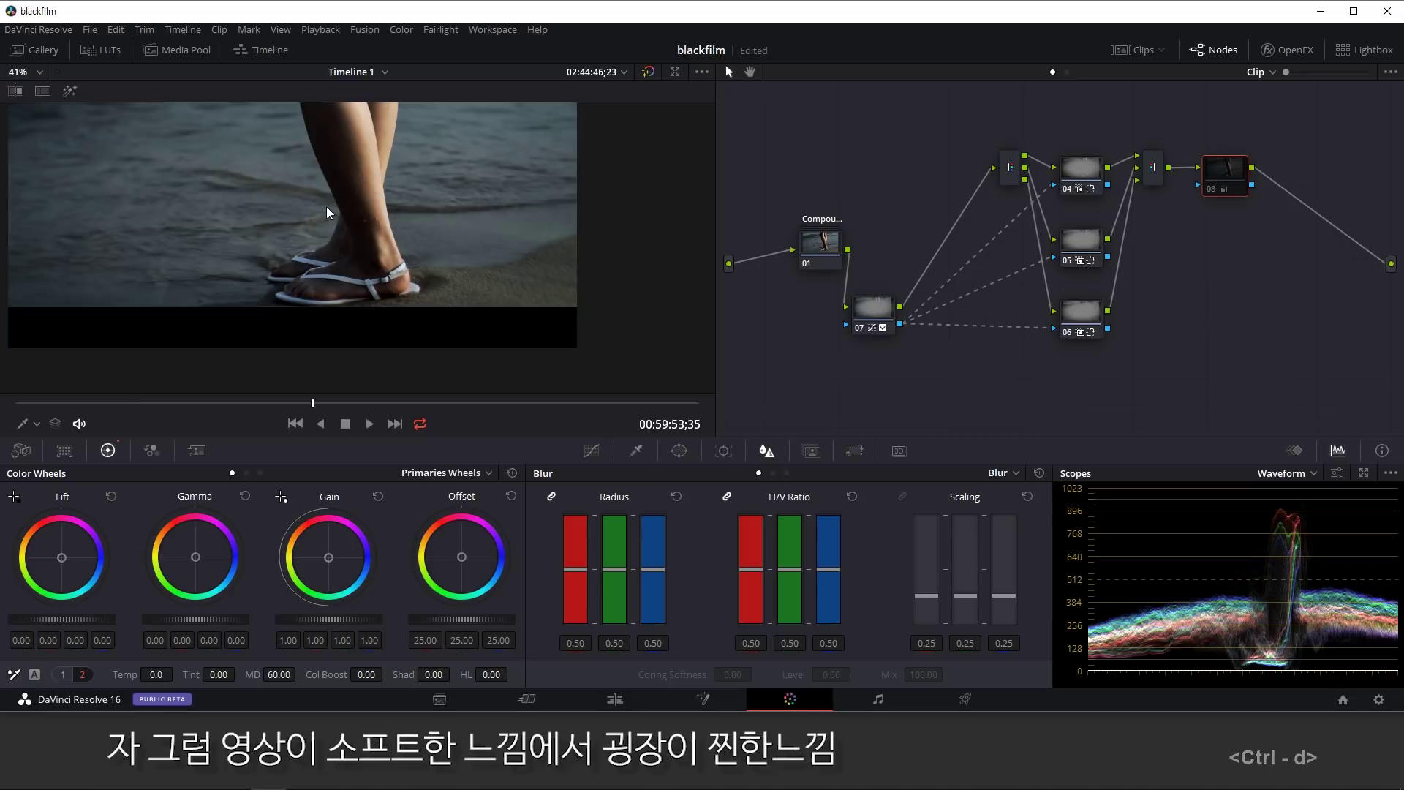
pyautogui.hotkey('ctrl', 'd')
pyautogui.scroll(-3, 370, 245)
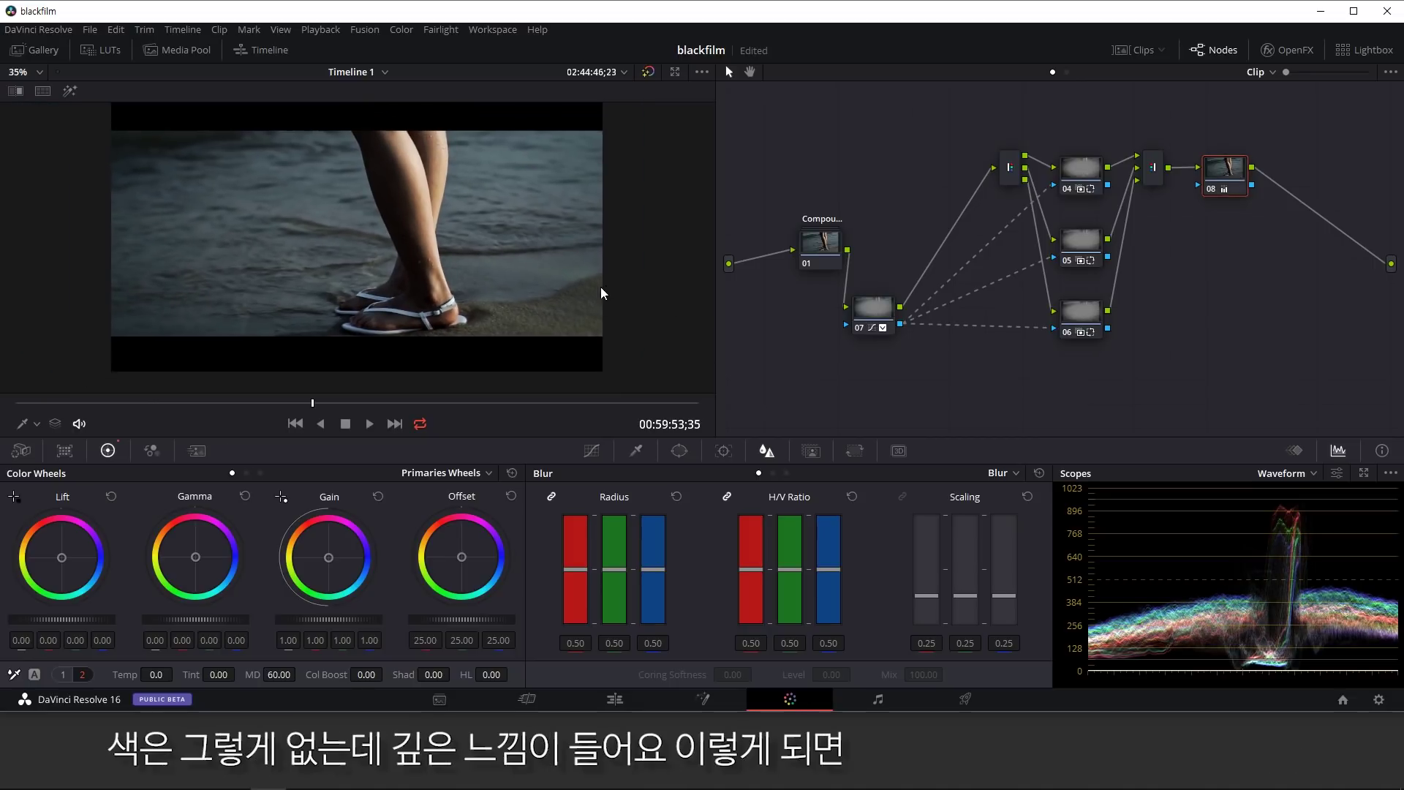
# Play the clip briefly, bypass all grades to compare it with the original footage, and restore the grades.
pyautogui.press('space')
pyautogui.press('space')
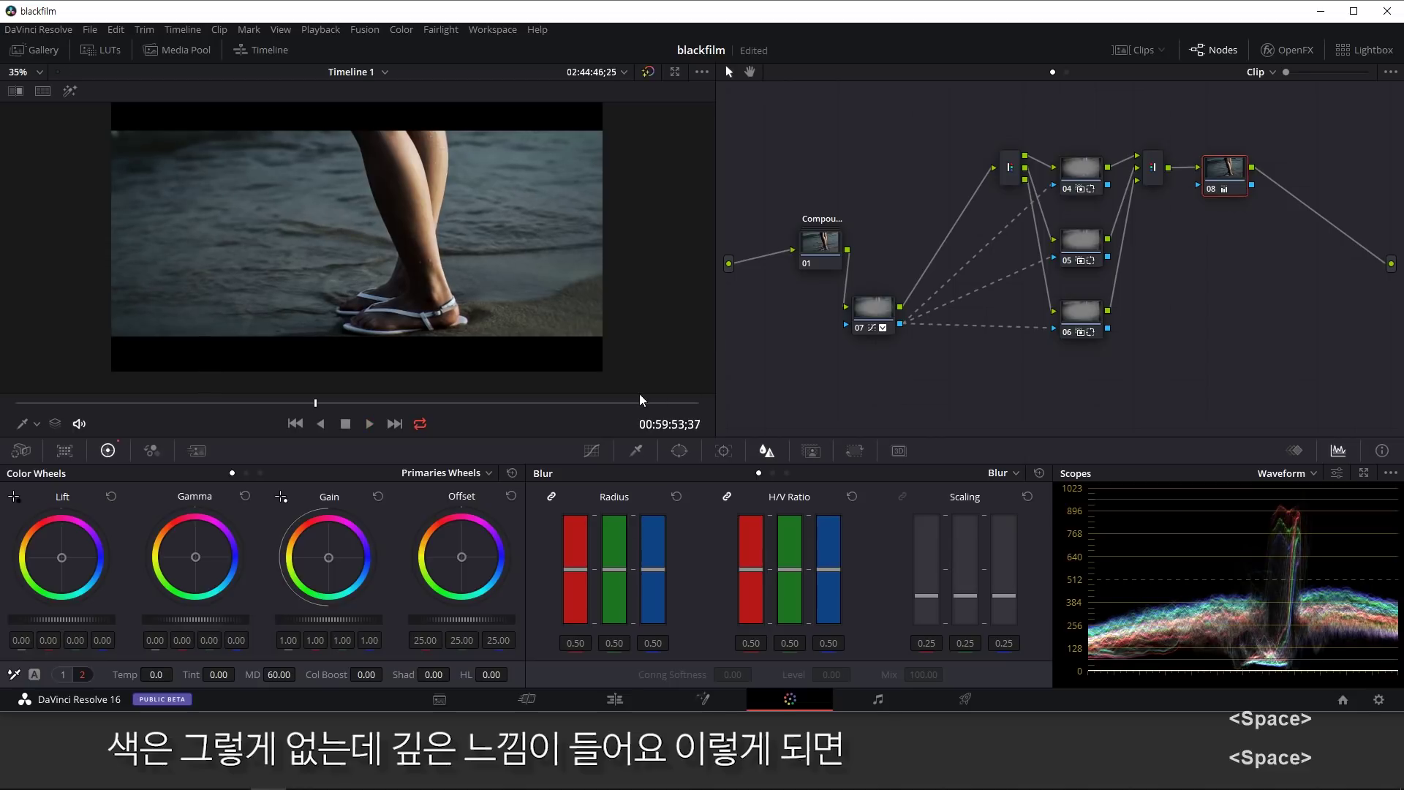
pyautogui.hotkey('shift', 'd')
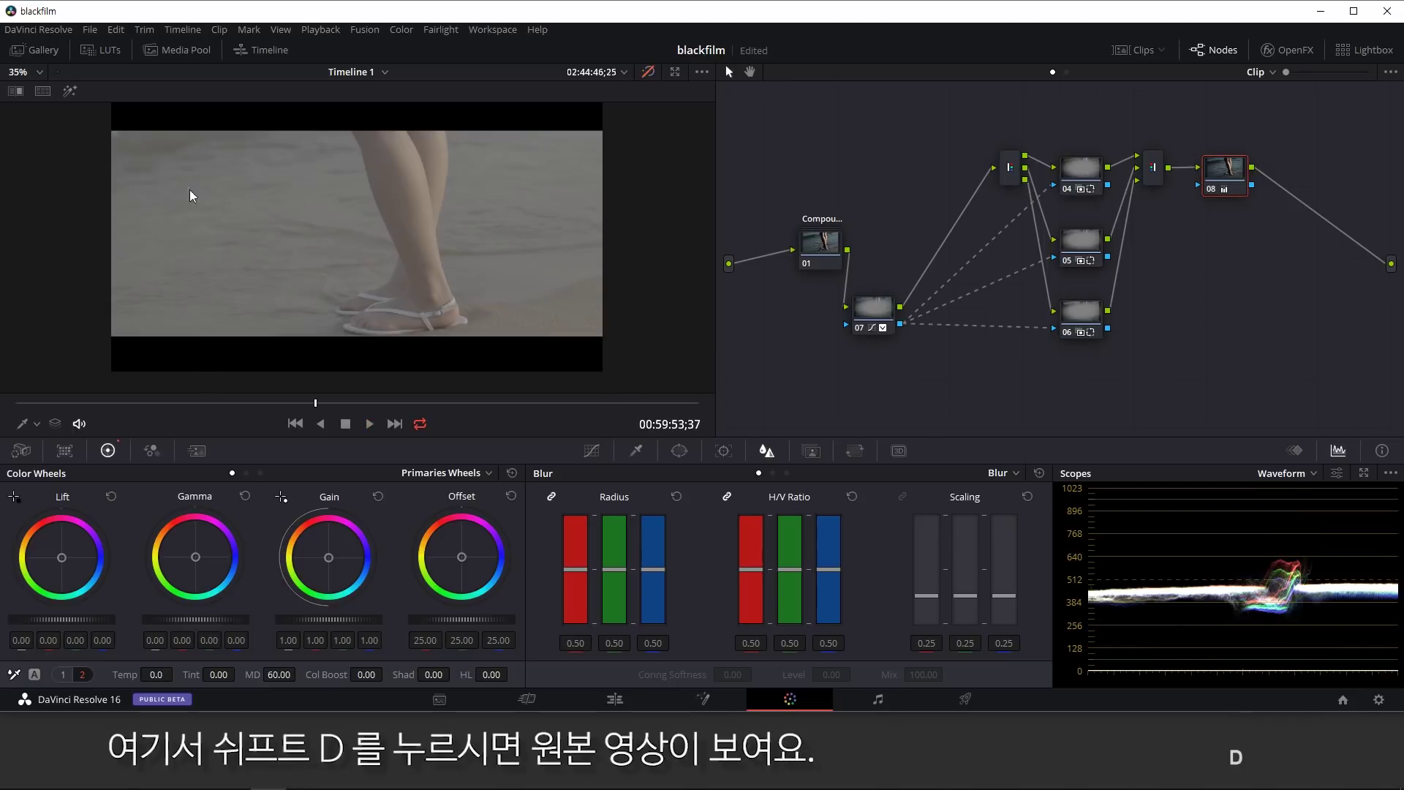
pyautogui.scroll(-1, 478, 207)
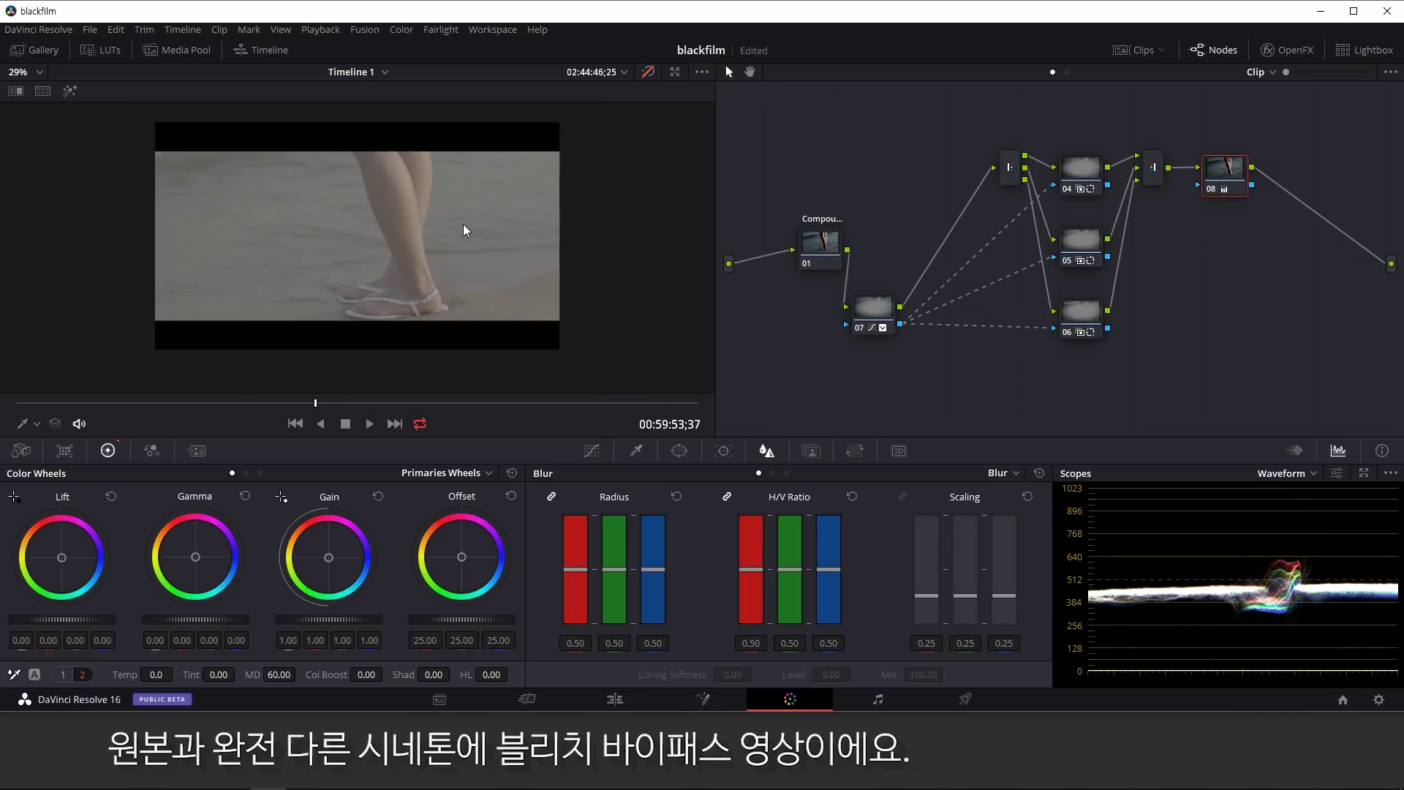
pyautogui.hotkey('shift', 'd')
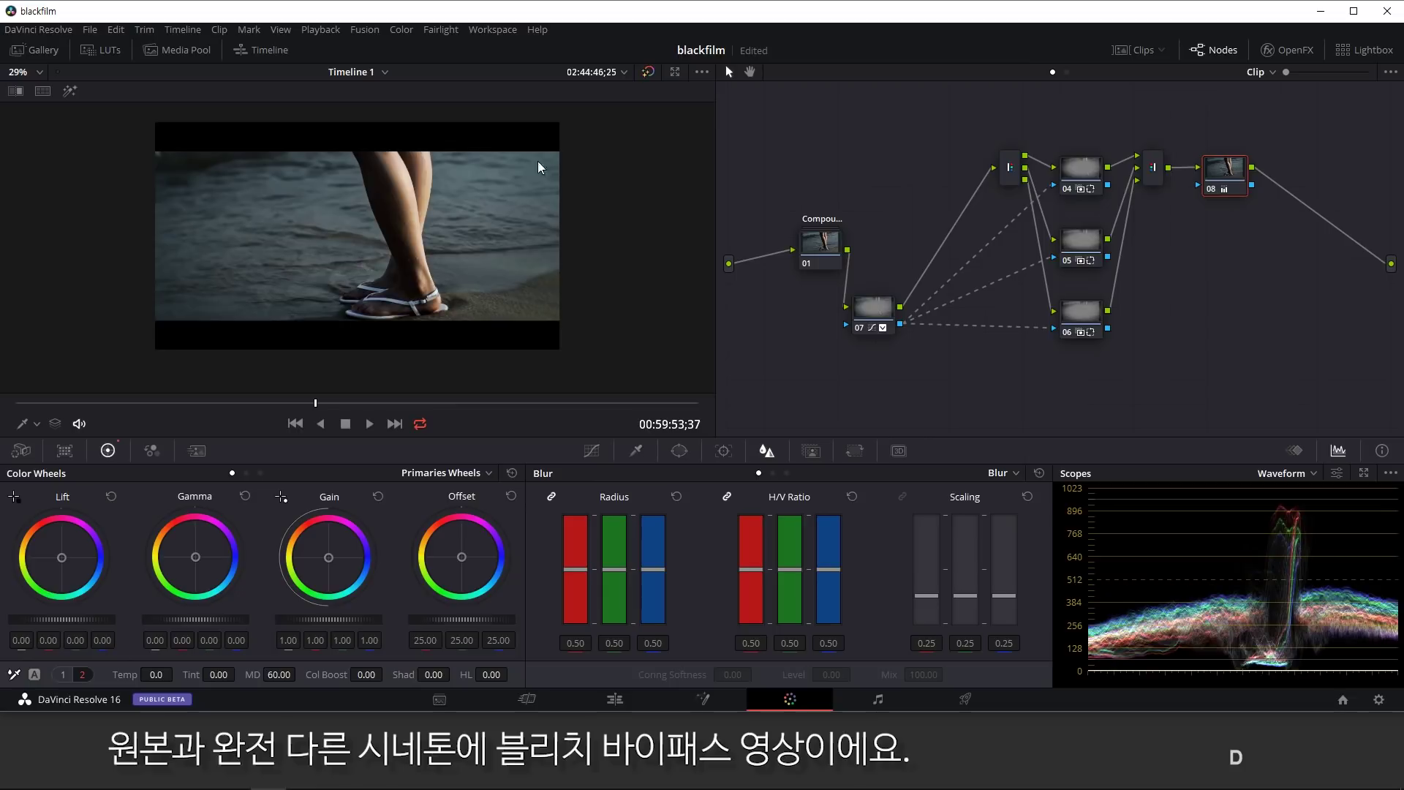